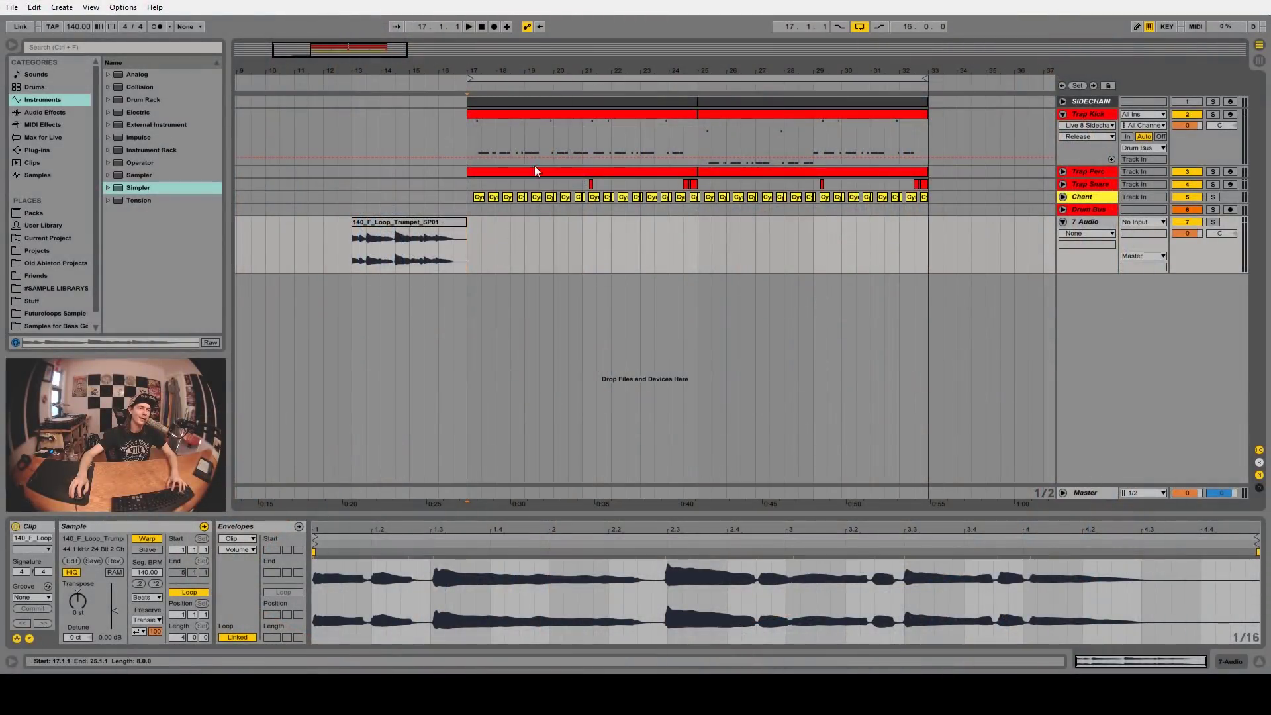
Step: Audition the drum arrangement while inspecting the Trap Perc and Trap Snare clips, and fold all tracks
key("space")
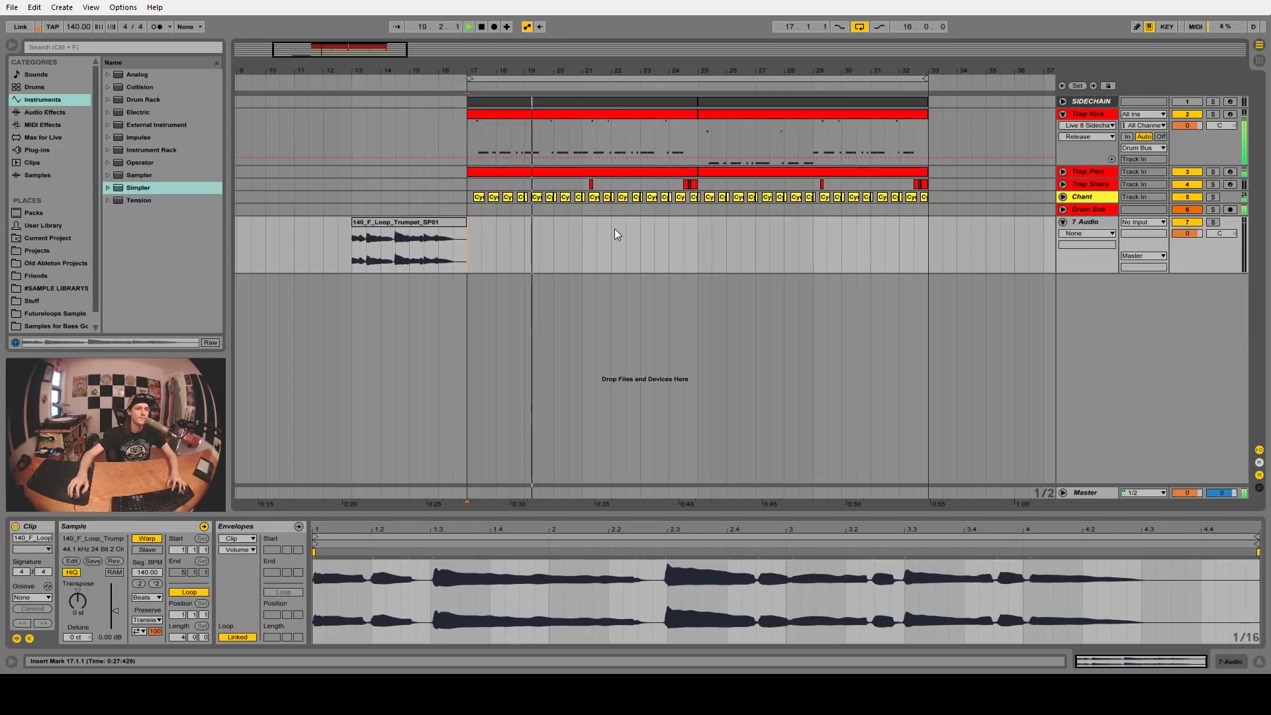
key("space")
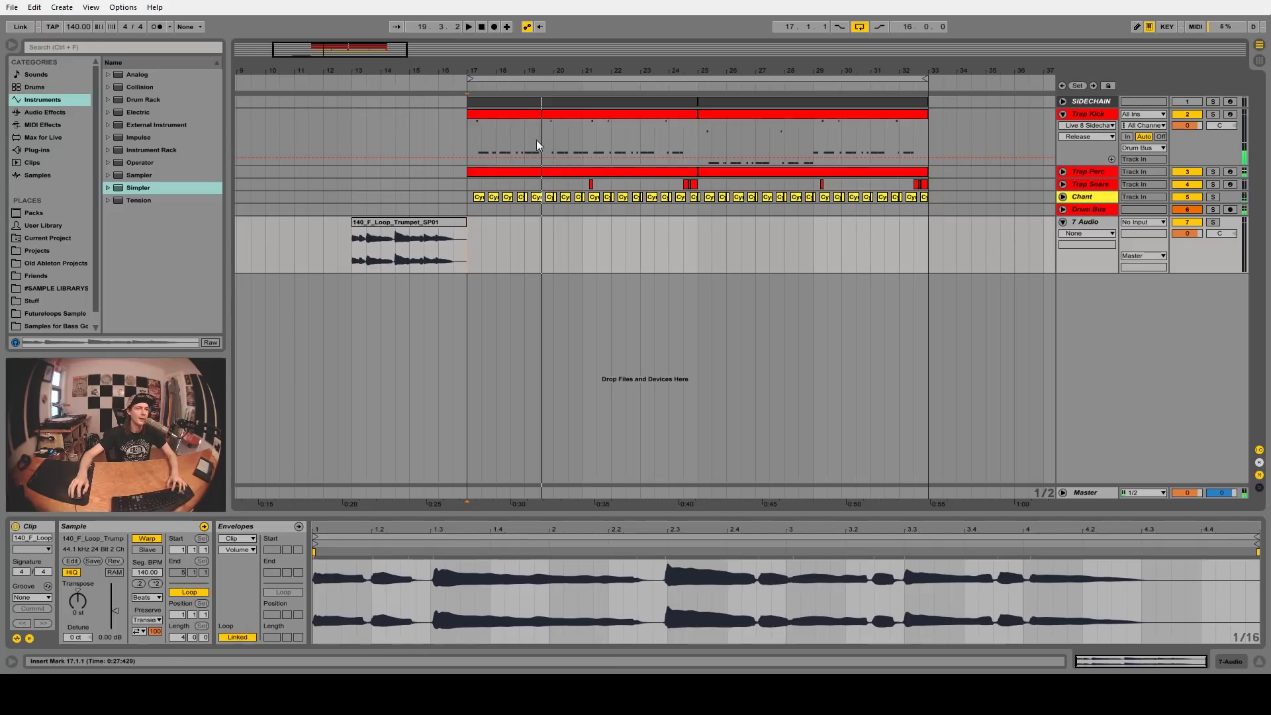
left_click(1063, 172)
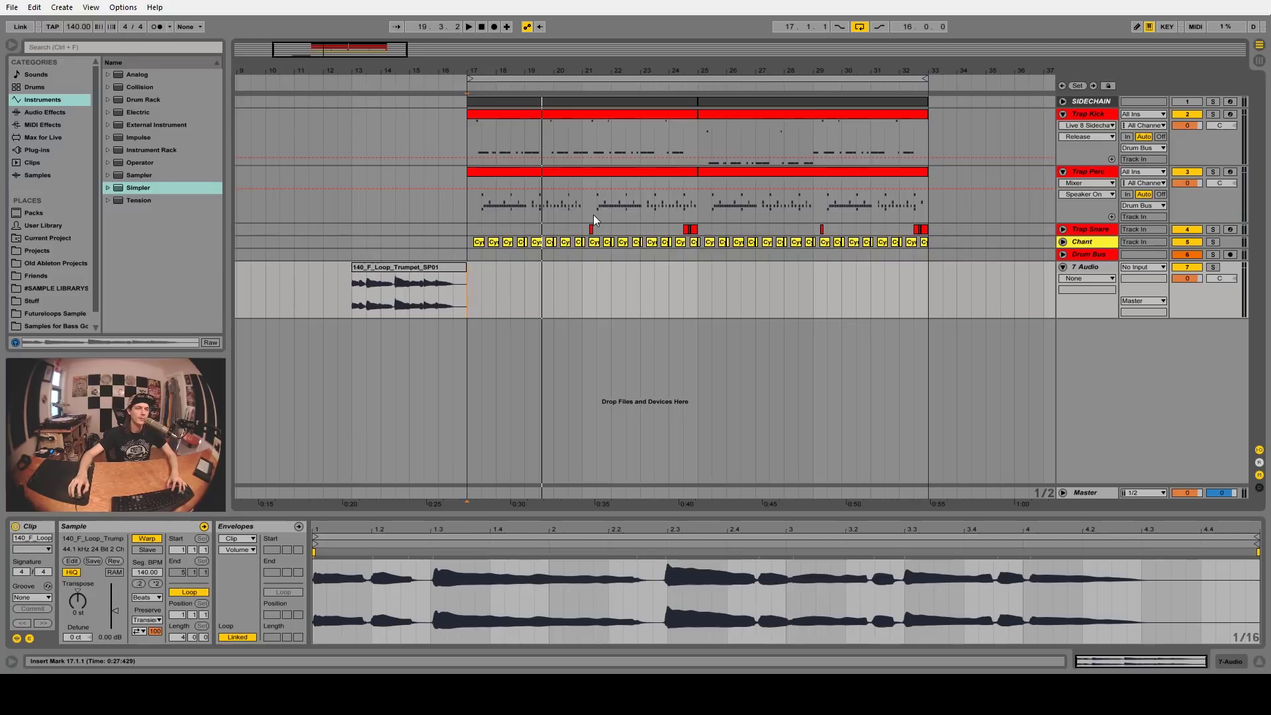
left_click(687, 229)
key("space")
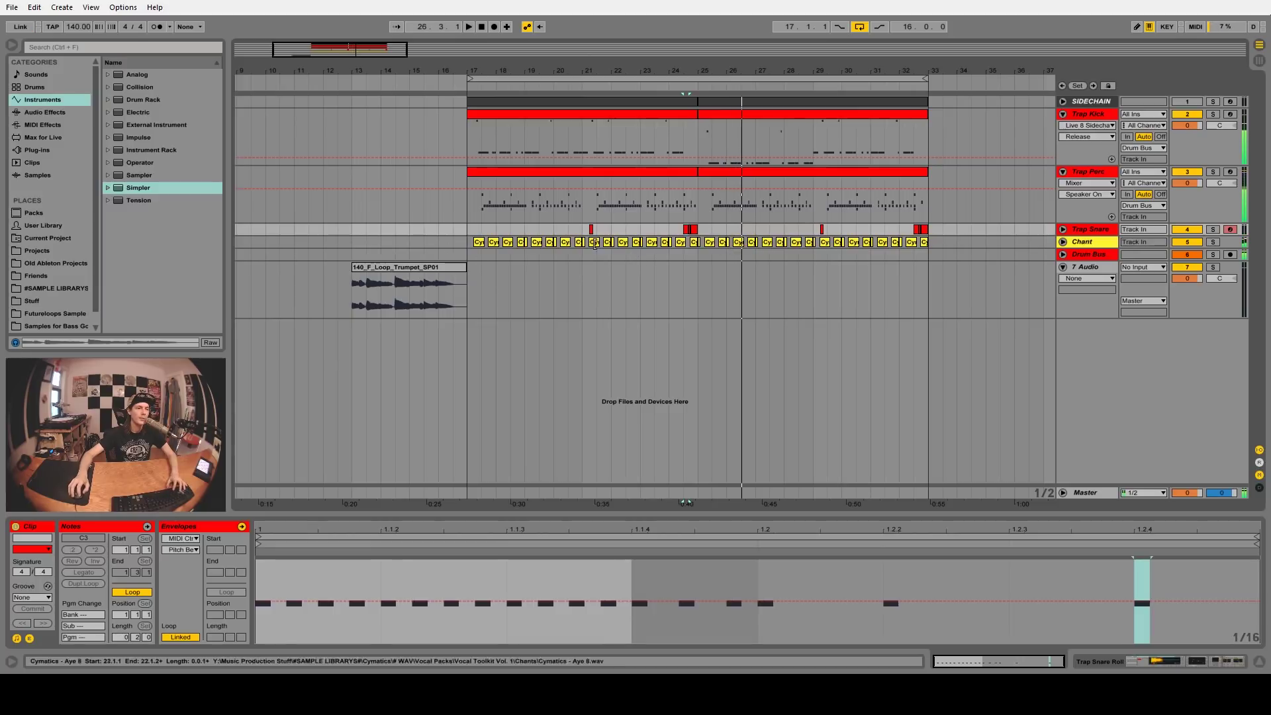
key("alt+u")
key("space")
Step: Transpose the trumpet loop clip to -1 st
left_click(427, 188)
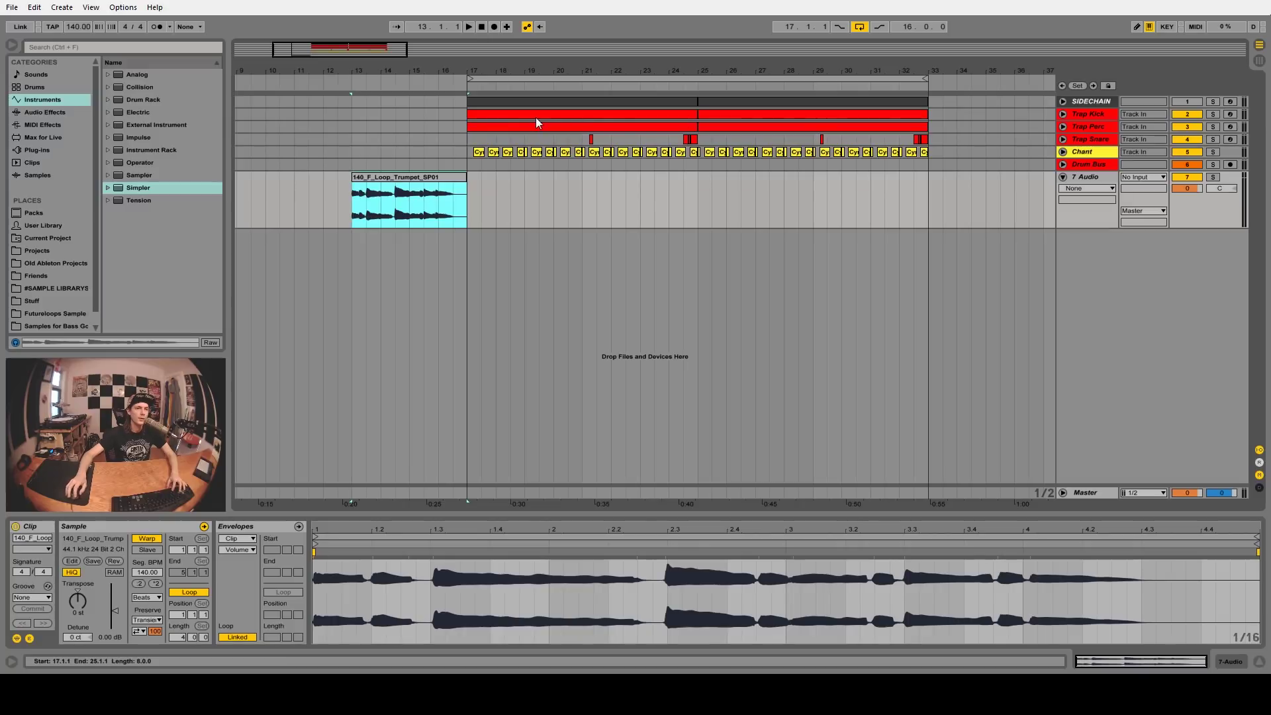
left_click(535, 117)
left_click(424, 190)
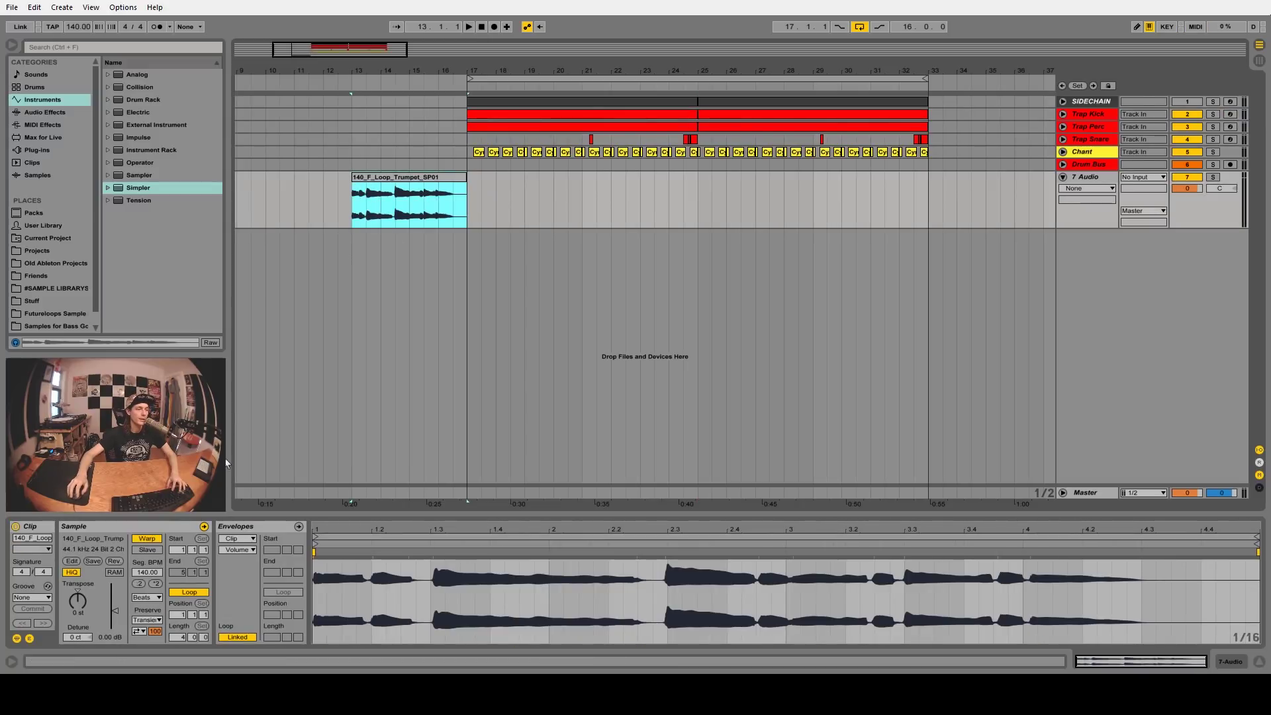
left_click_drag(77, 600, 77, 604)
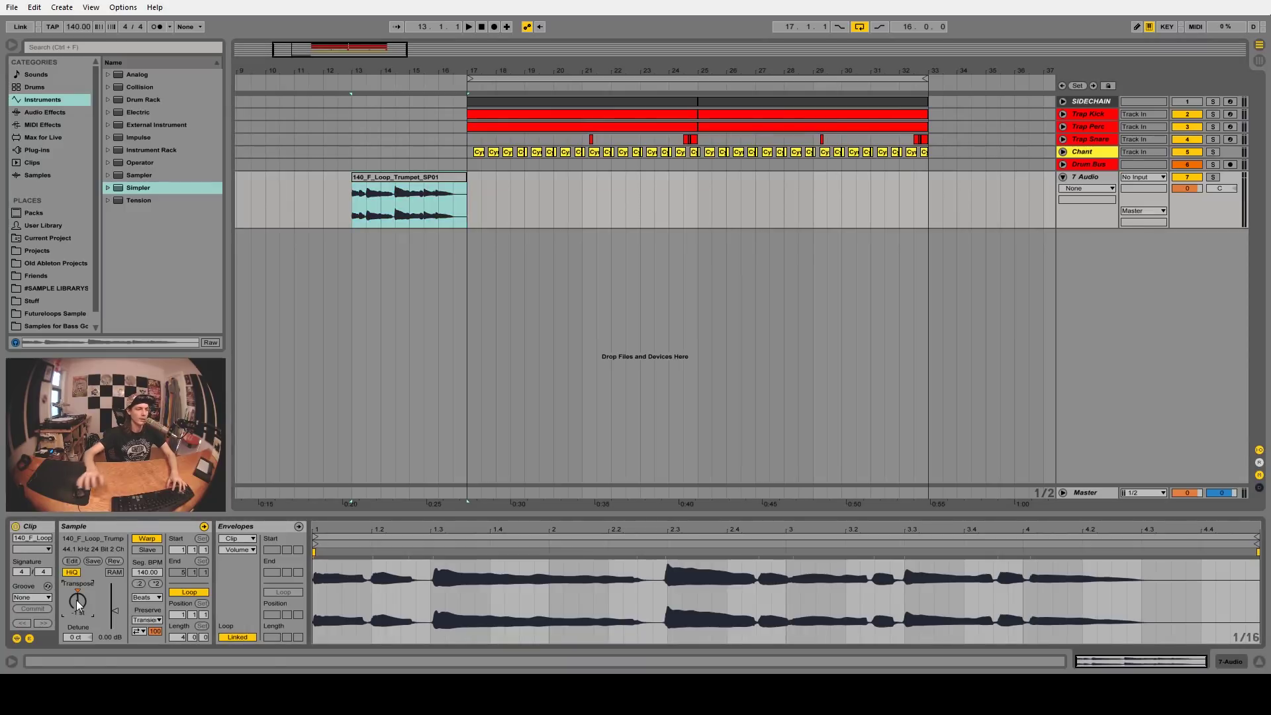
Step: Move the trumpet loop clip to start at bar 17 and play it over the drums
left_click_drag(412, 174, 530, 184)
key("space")
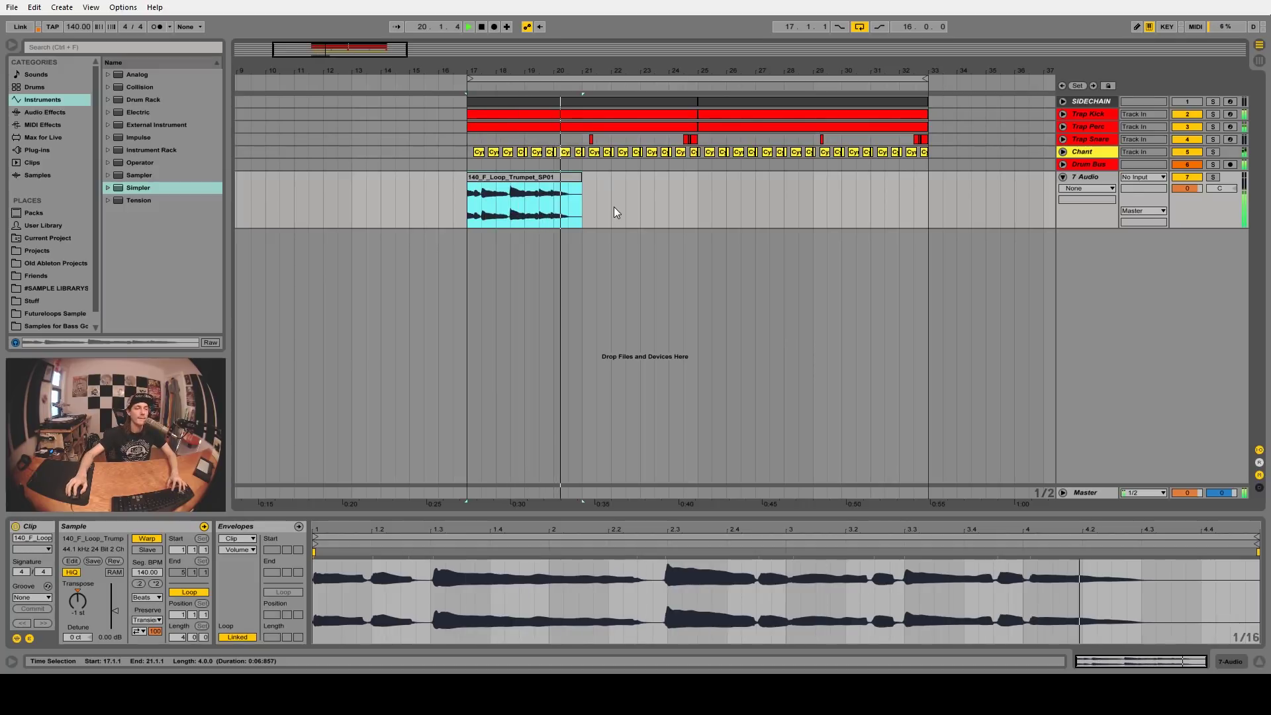
key("space")
Step: Create a new Simpler track and load the trumpet loop clip into it in Slice mode
left_click(605, 192)
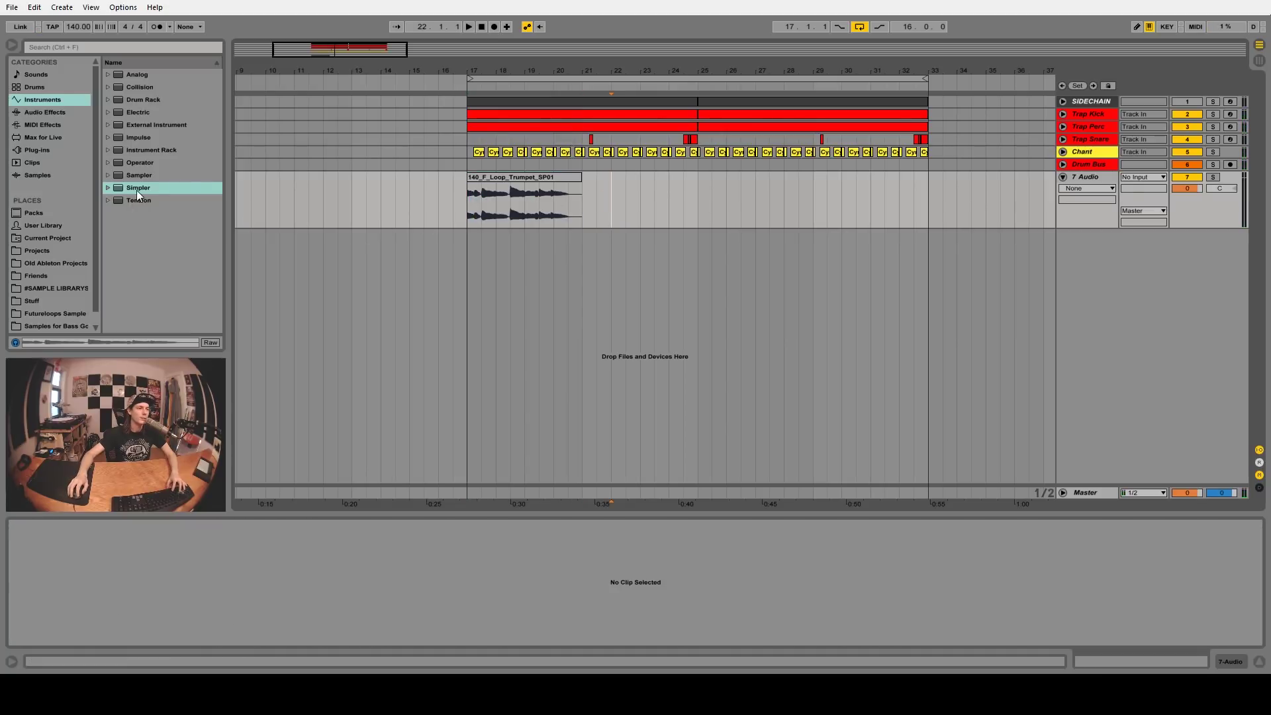
left_click_drag(137, 190, 555, 296)
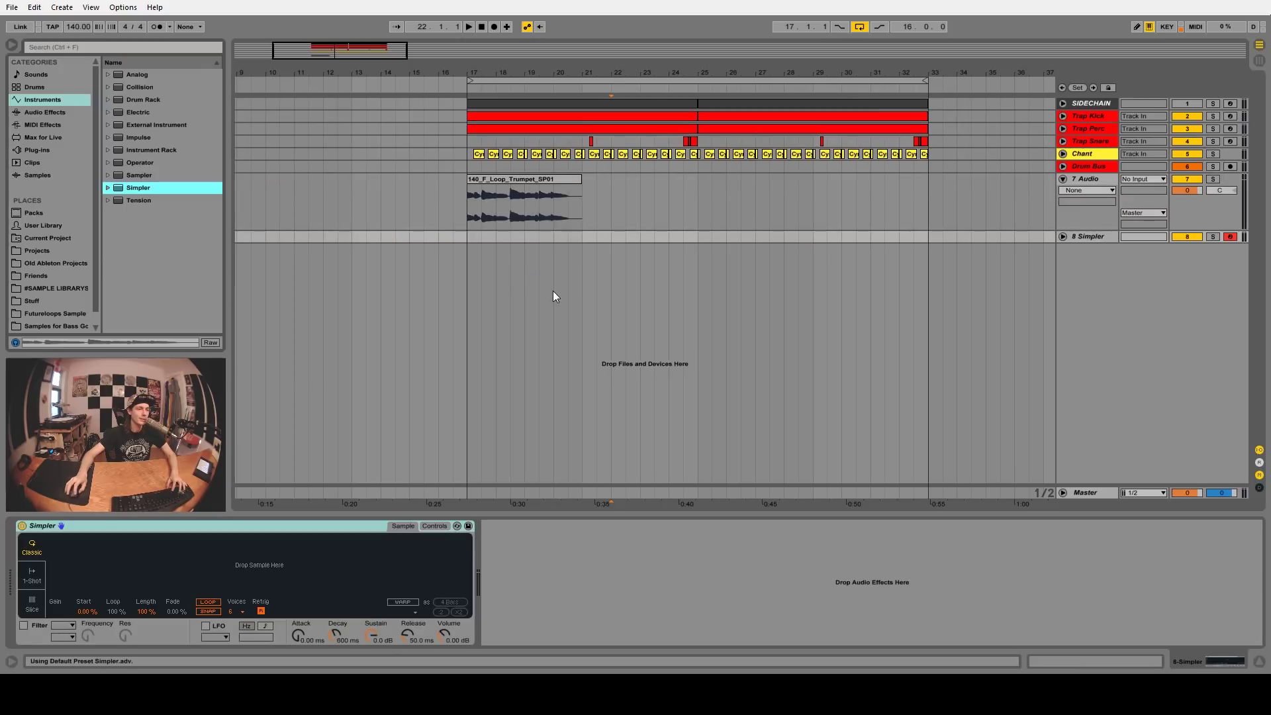
left_click_drag(547, 180, 325, 553)
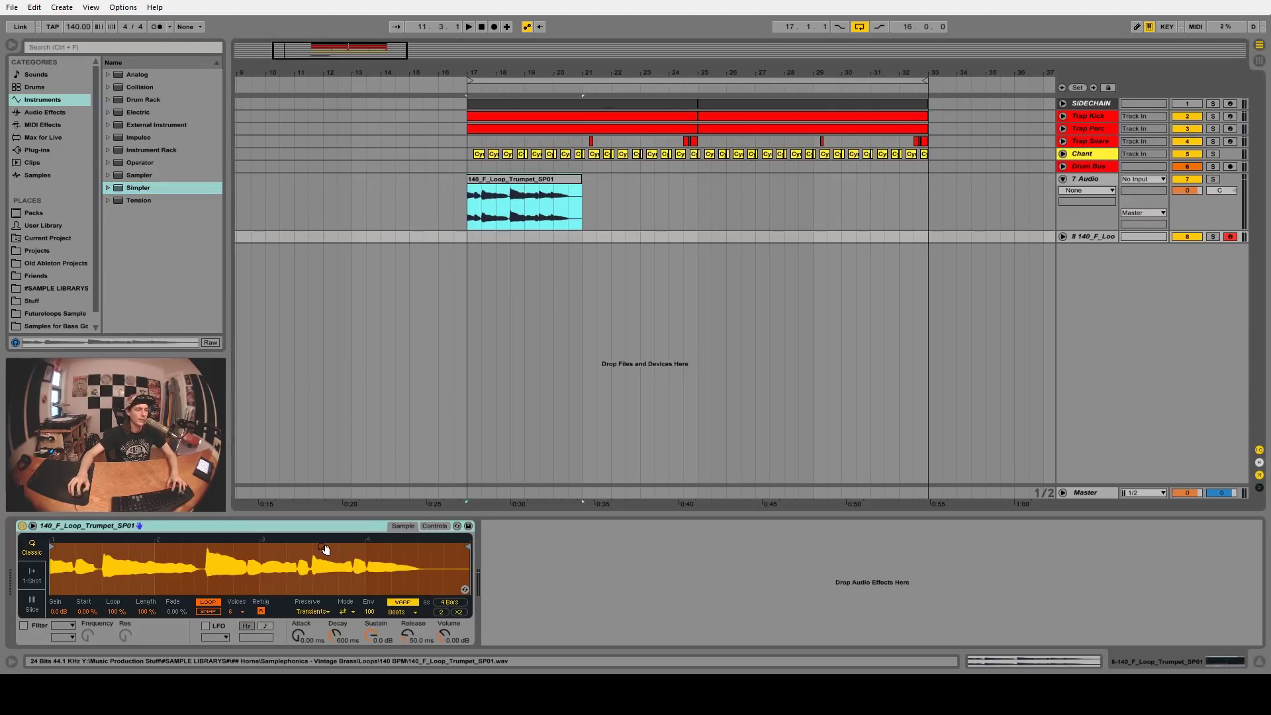
left_click(33, 606)
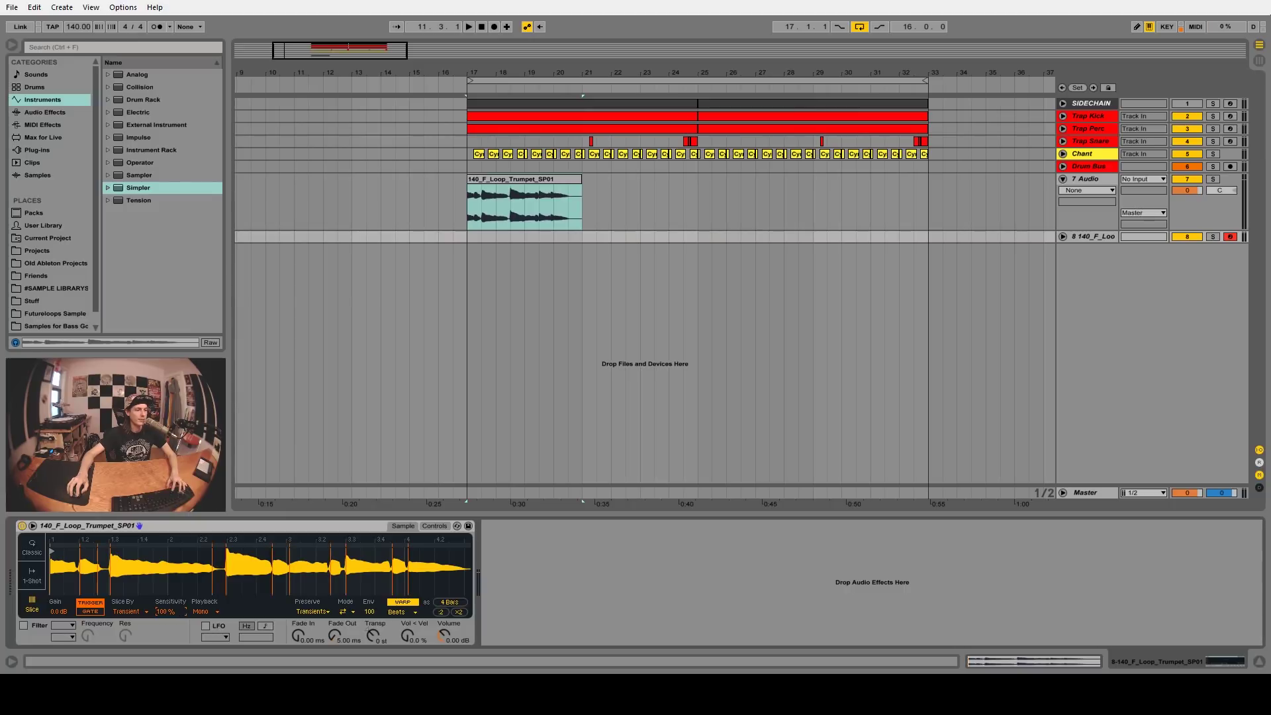
Step: Clean up the trumpet sample's slices in Simpler by removing the extra markers between the note onsets
scroll(69, 564, "up", 5)
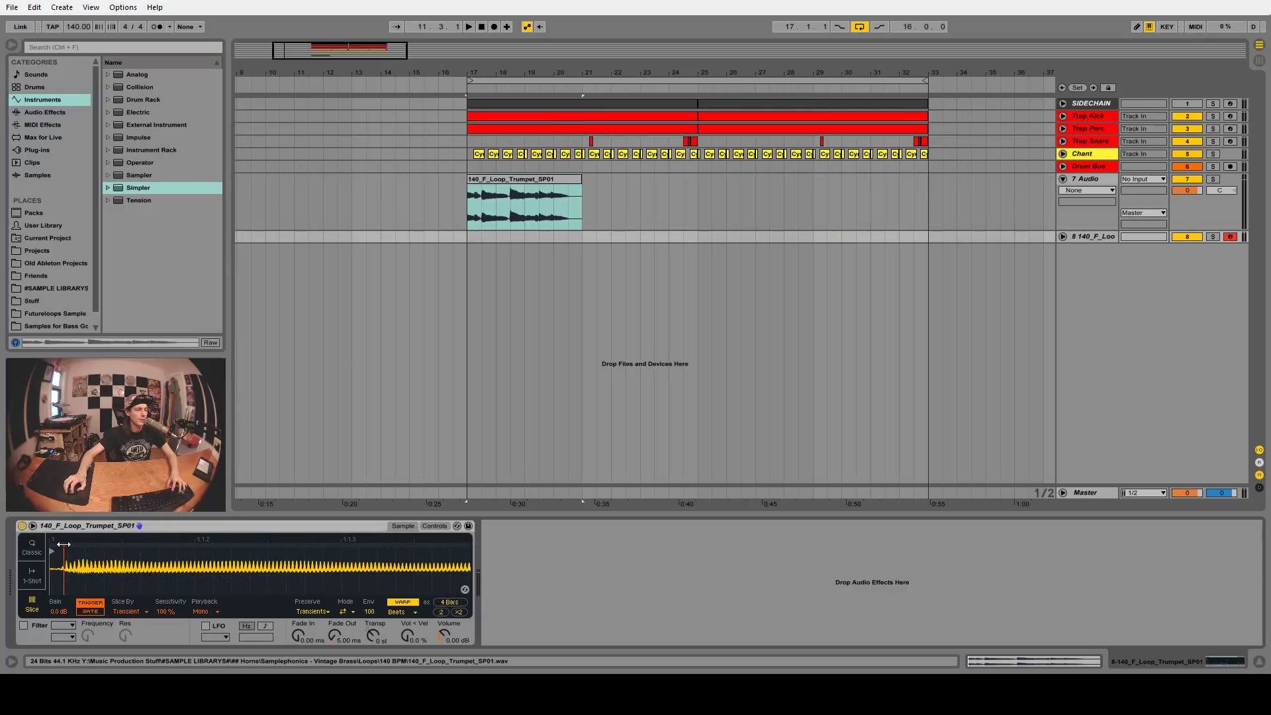
scroll(148, 565, "down", 4)
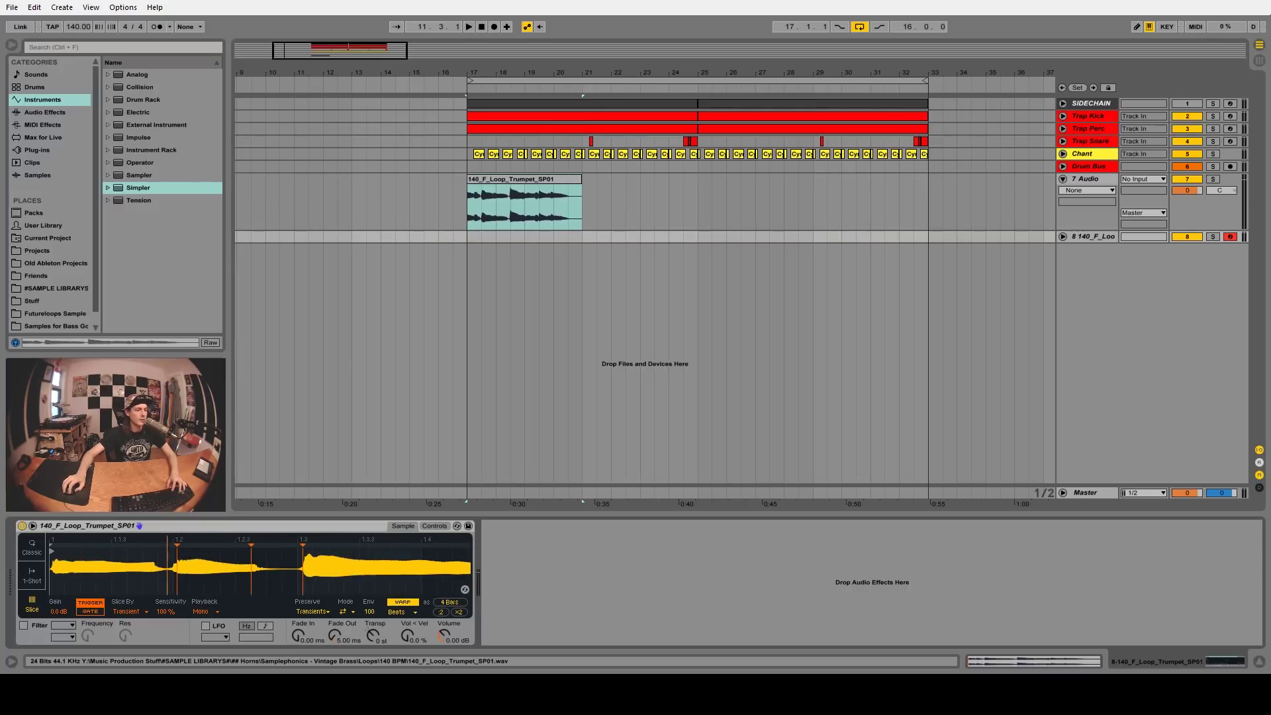
scroll(241, 555, "up", 3)
scroll(205, 555, "down", 5)
scroll(334, 561, "up", 4)
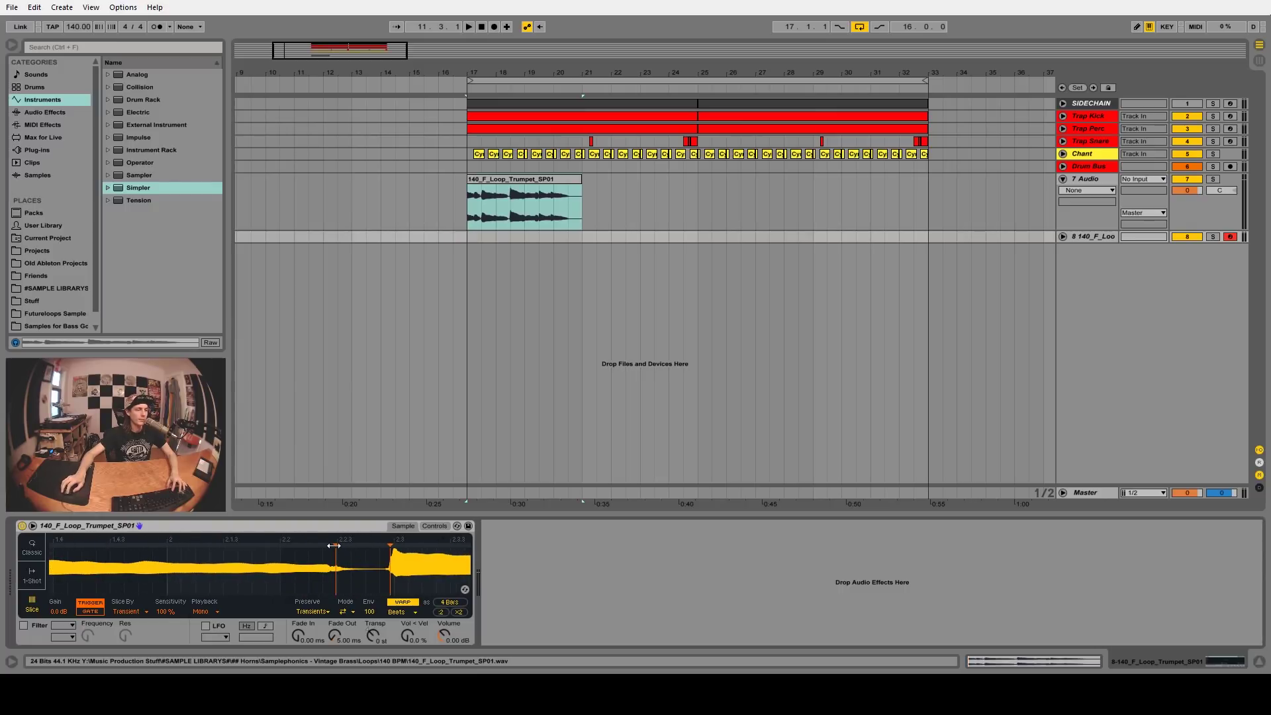
left_click_drag(354, 561, 266, 546)
scroll(205, 584, "down", 5)
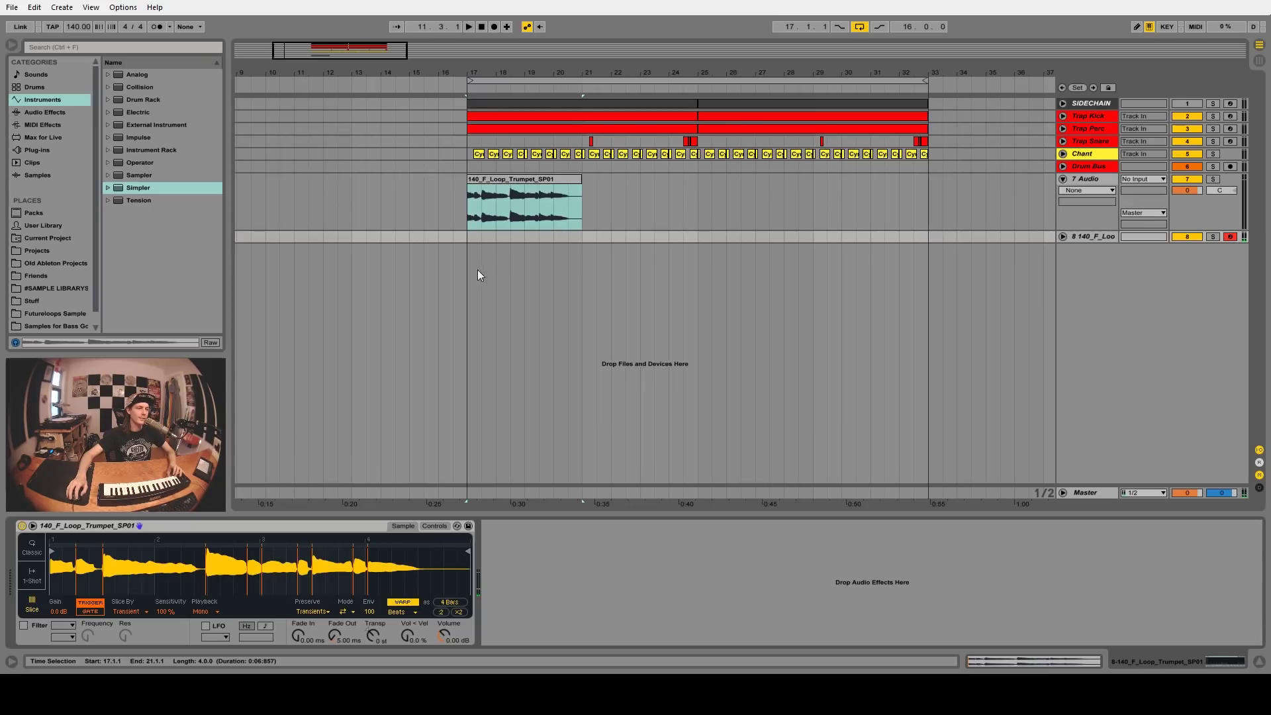
Step: Delete the original trumpet audio track and try the Simpler slices against the drums from bar 17
left_click(1100, 180)
key("Delete")
left_click(467, 177)
key("space")
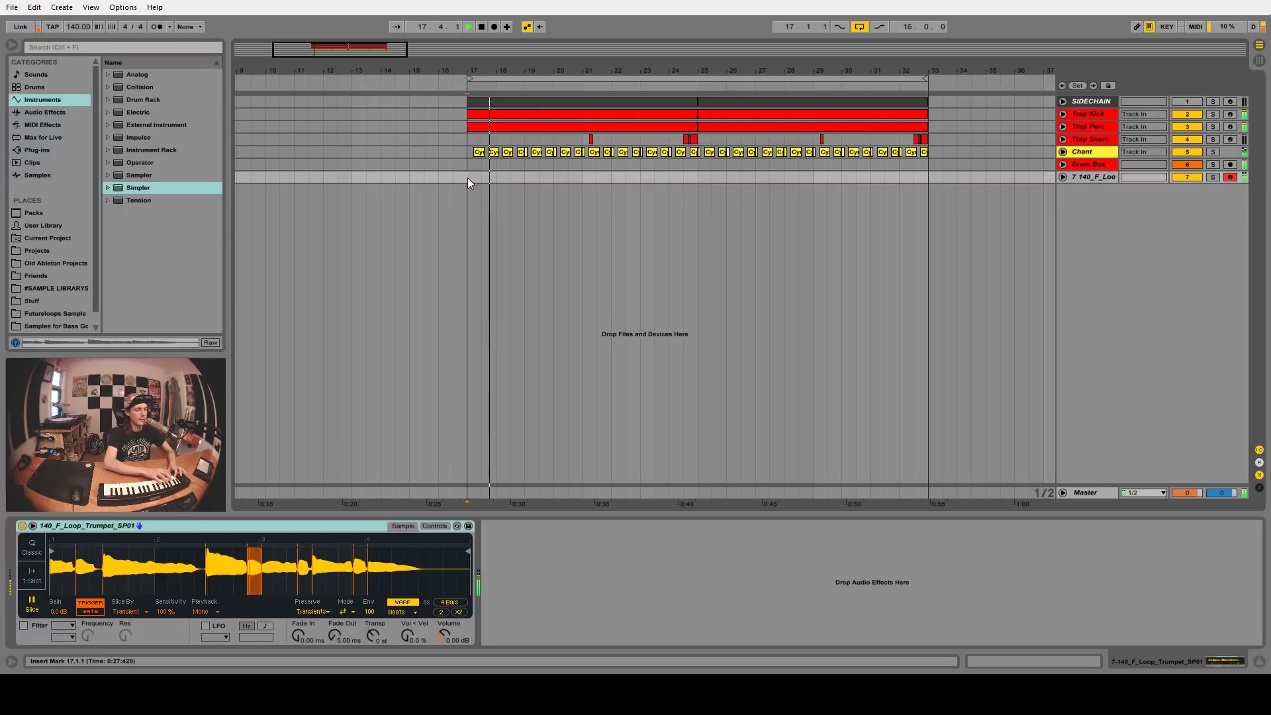
key("space")
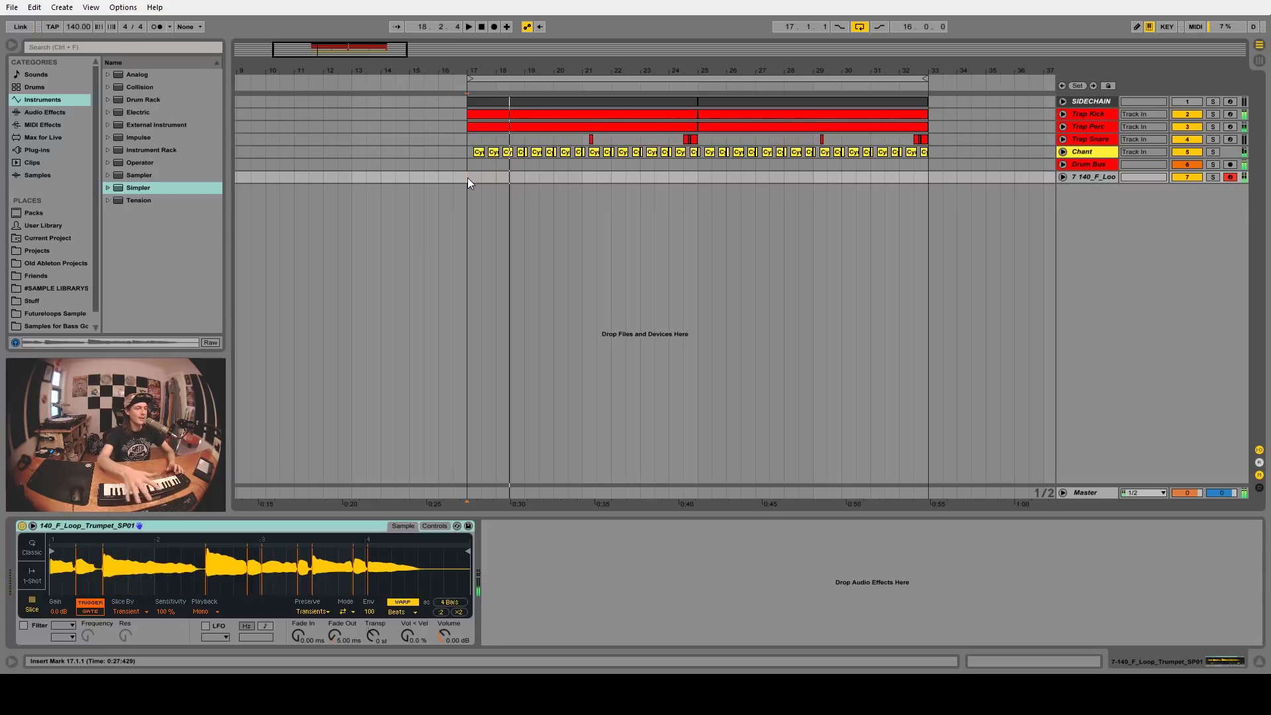
Step: Set Simpler's transposition to -1 st and its warp mode to Complex Pro, and audition the slices over the drums
left_click(374, 636)
key("Down")
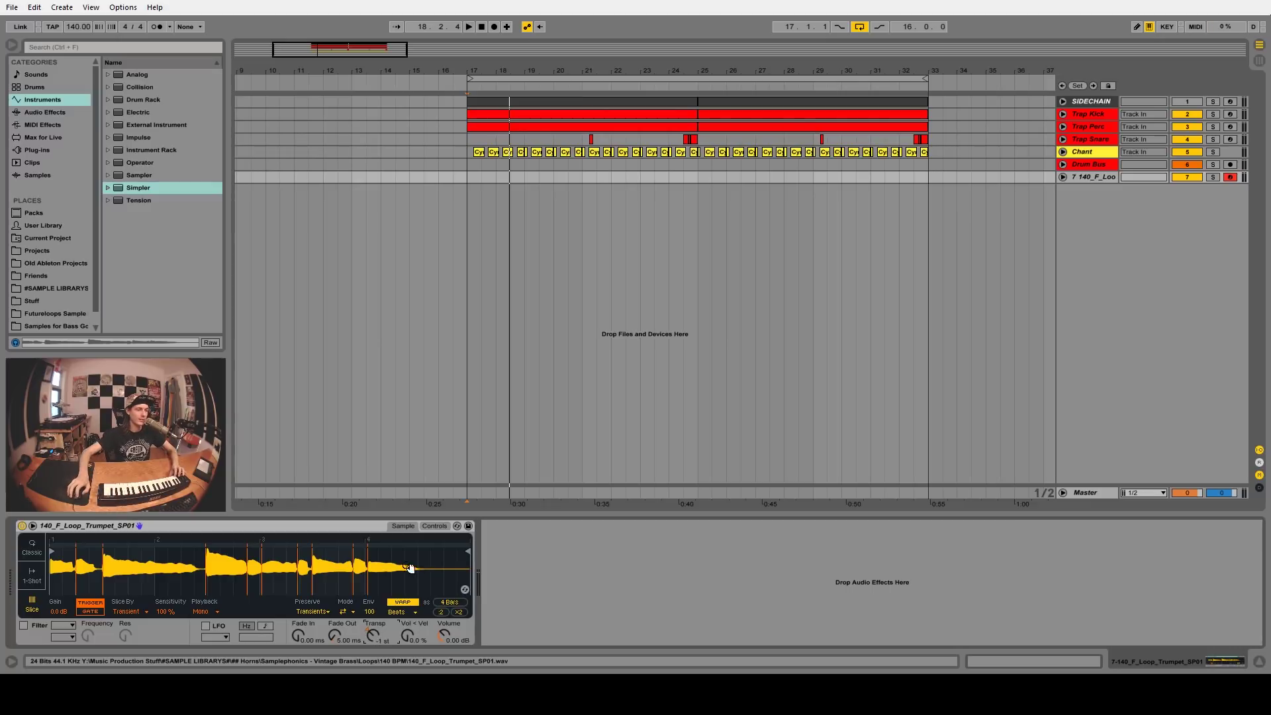
left_click(411, 611)
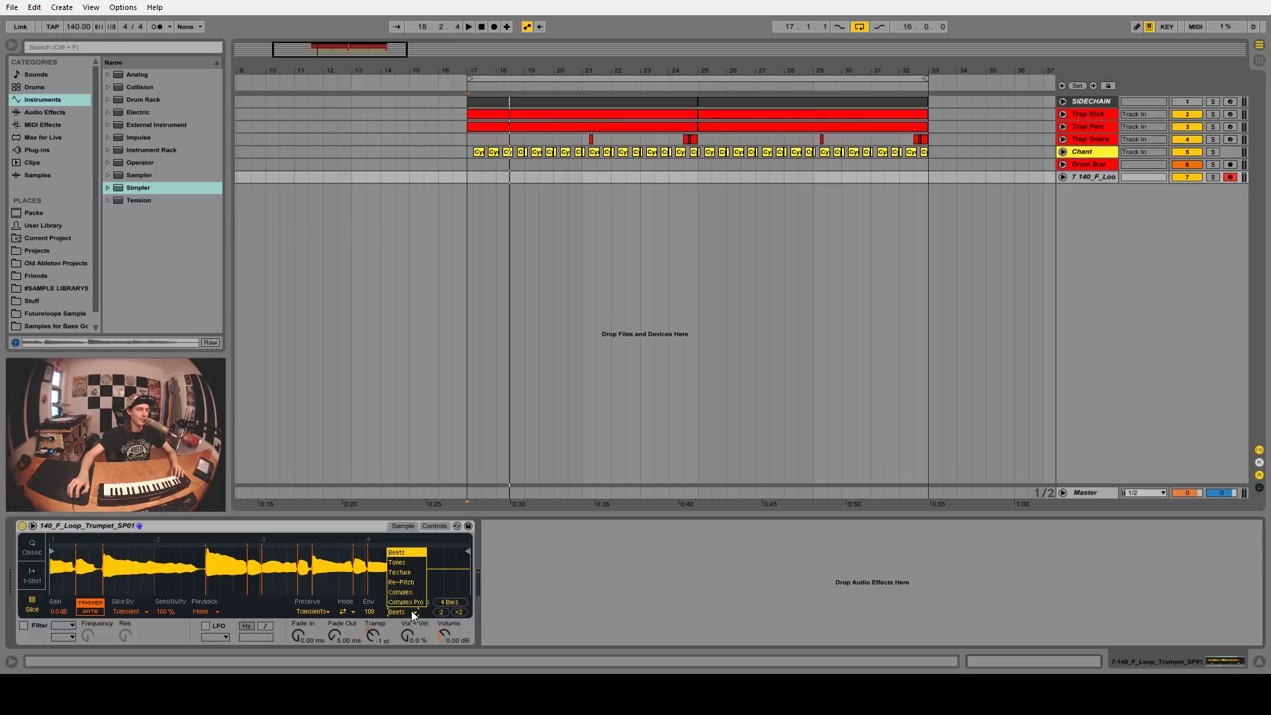
left_click(413, 602)
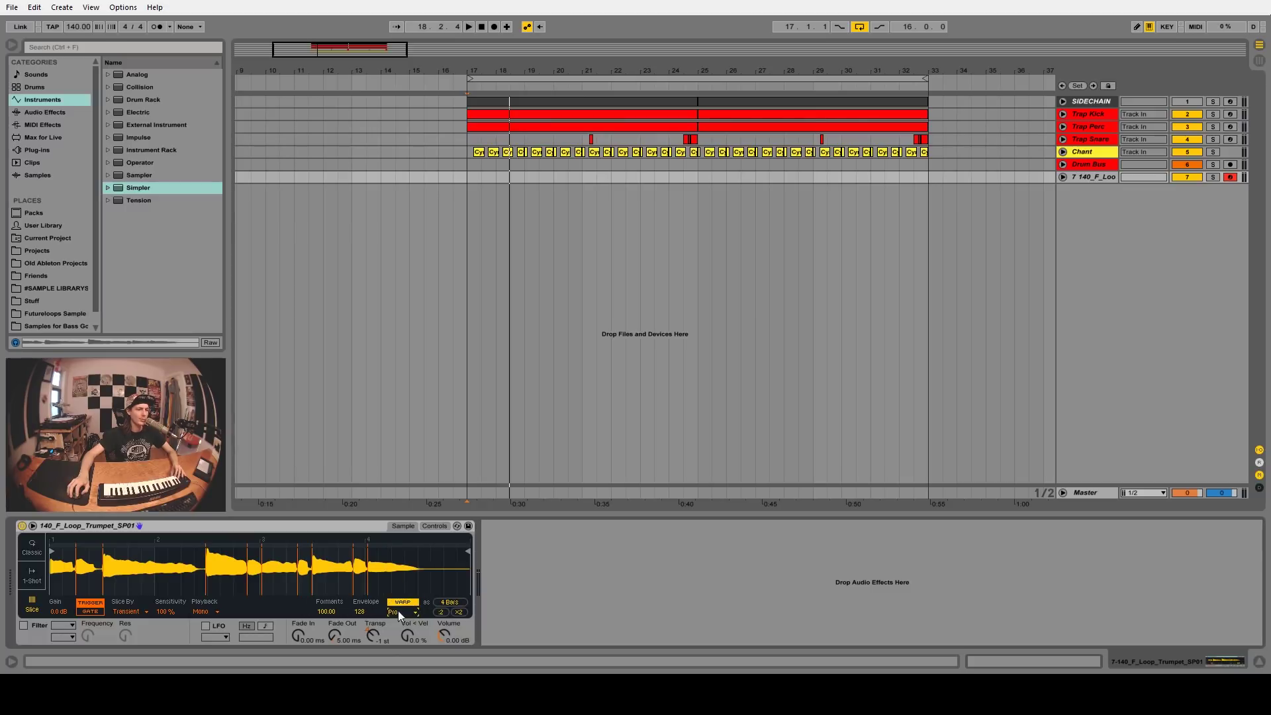
left_click(470, 174)
key("space")
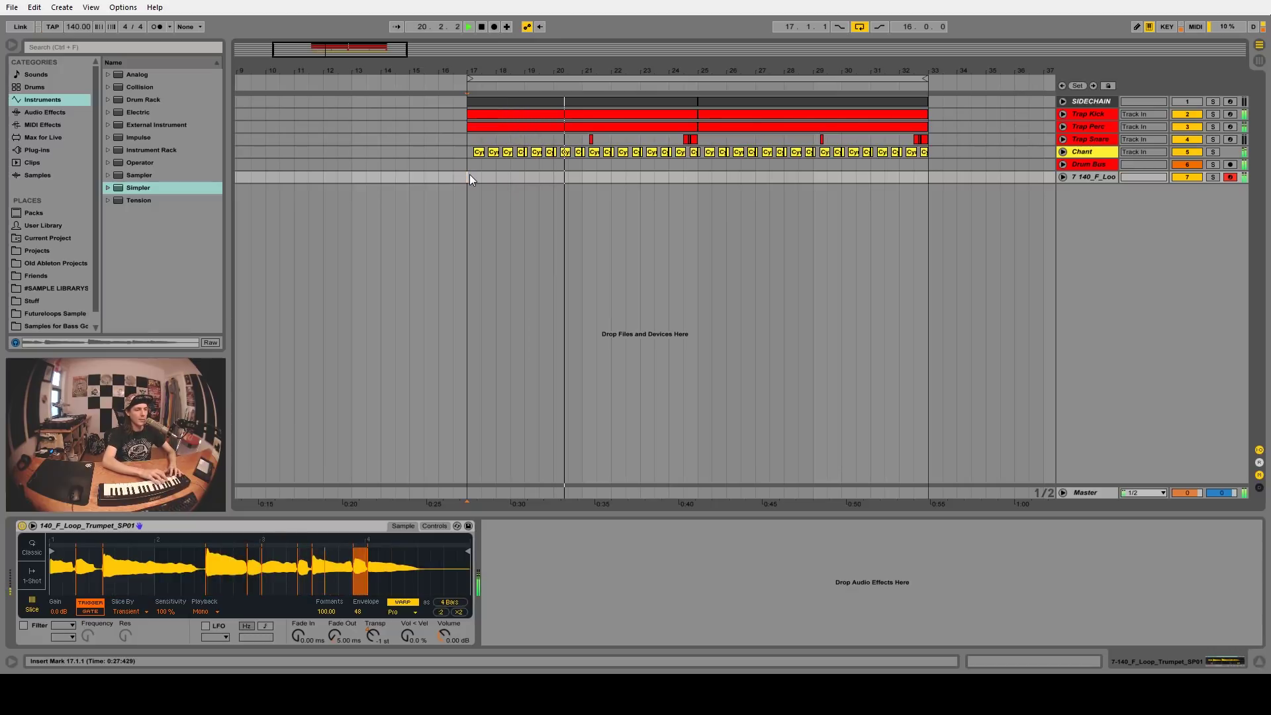
key("space")
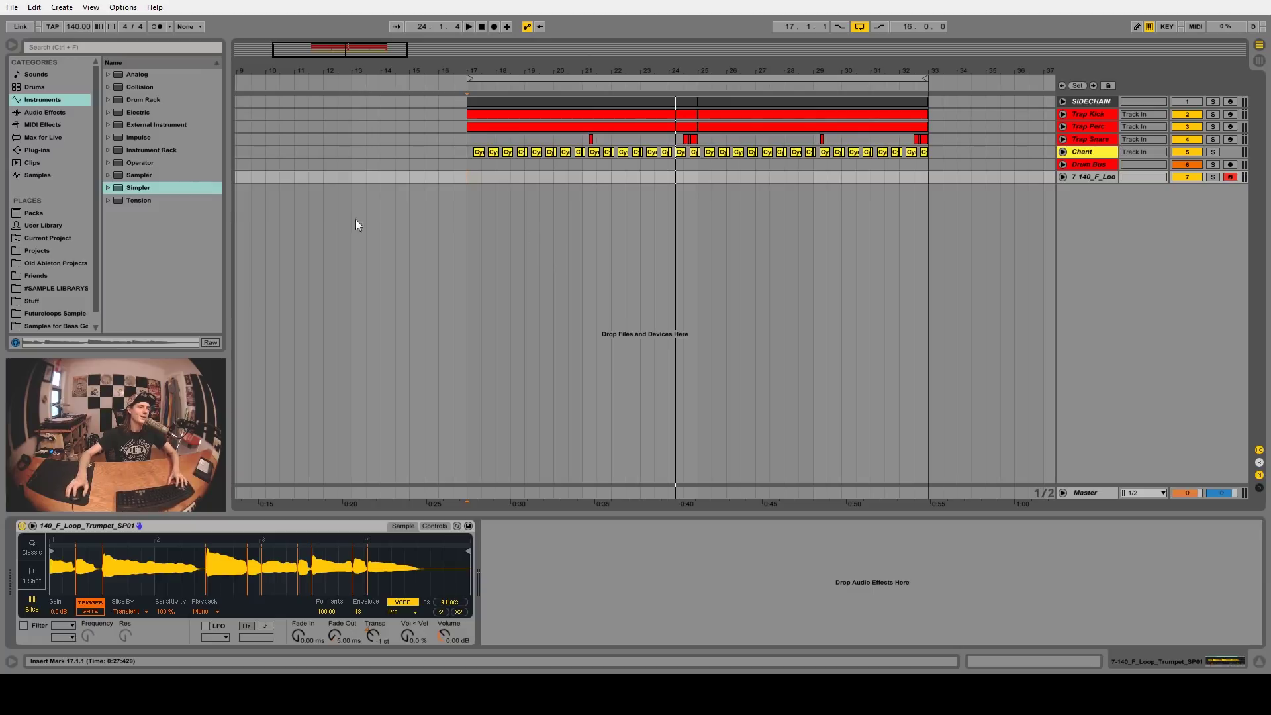
Step: Add an Arpeggiator in front of Simpler on the trumpet track and set its style to Converge
left_click(42, 125)
left_click_drag(145, 75, 102, 547)
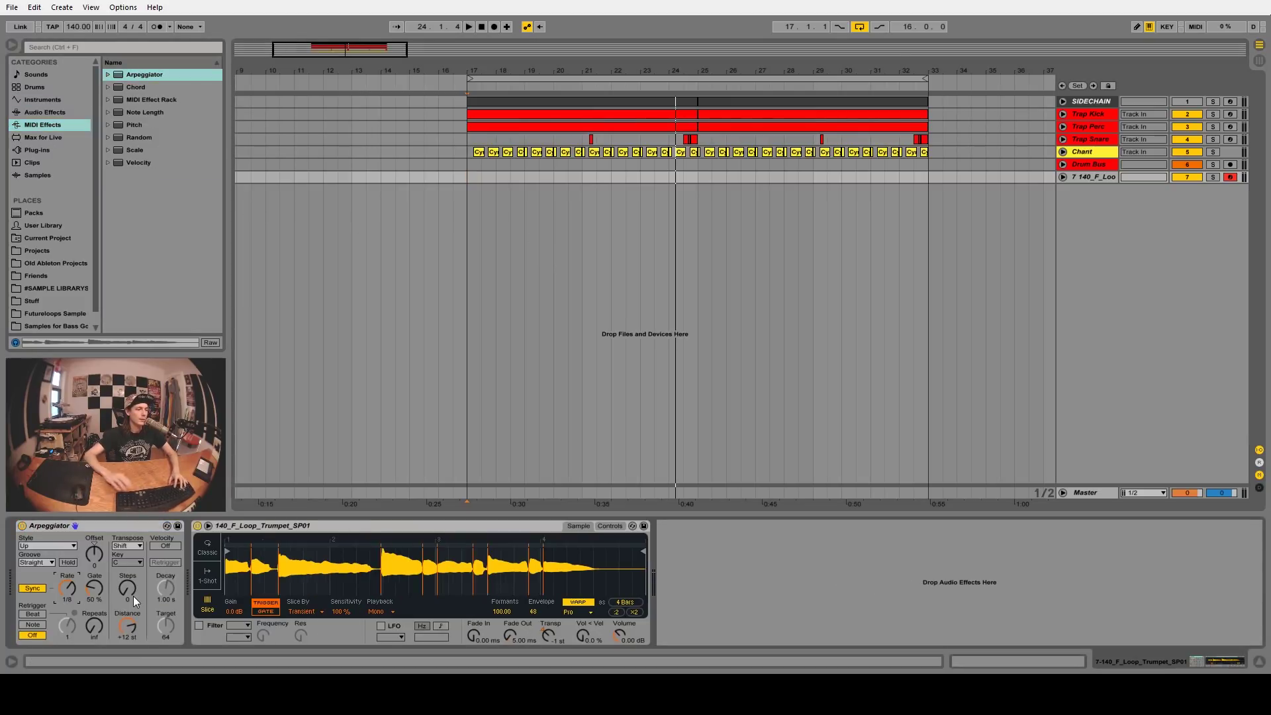
left_click(63, 547)
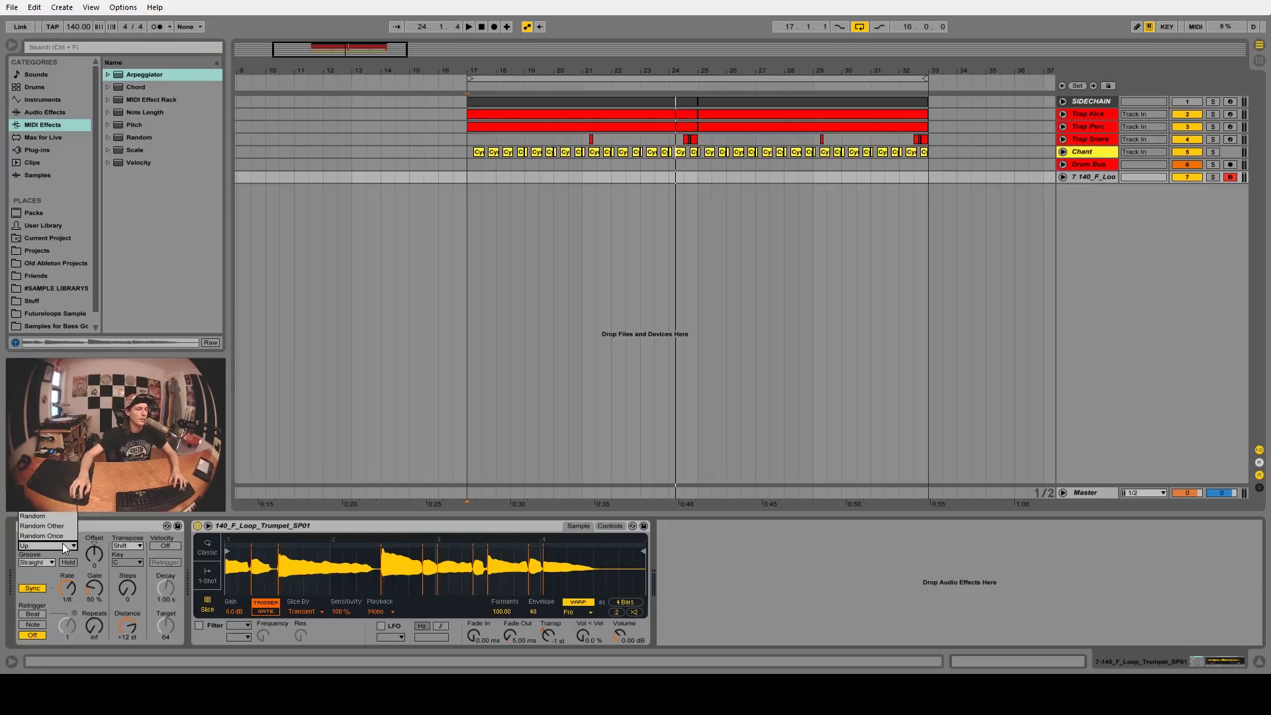
left_click(40, 427)
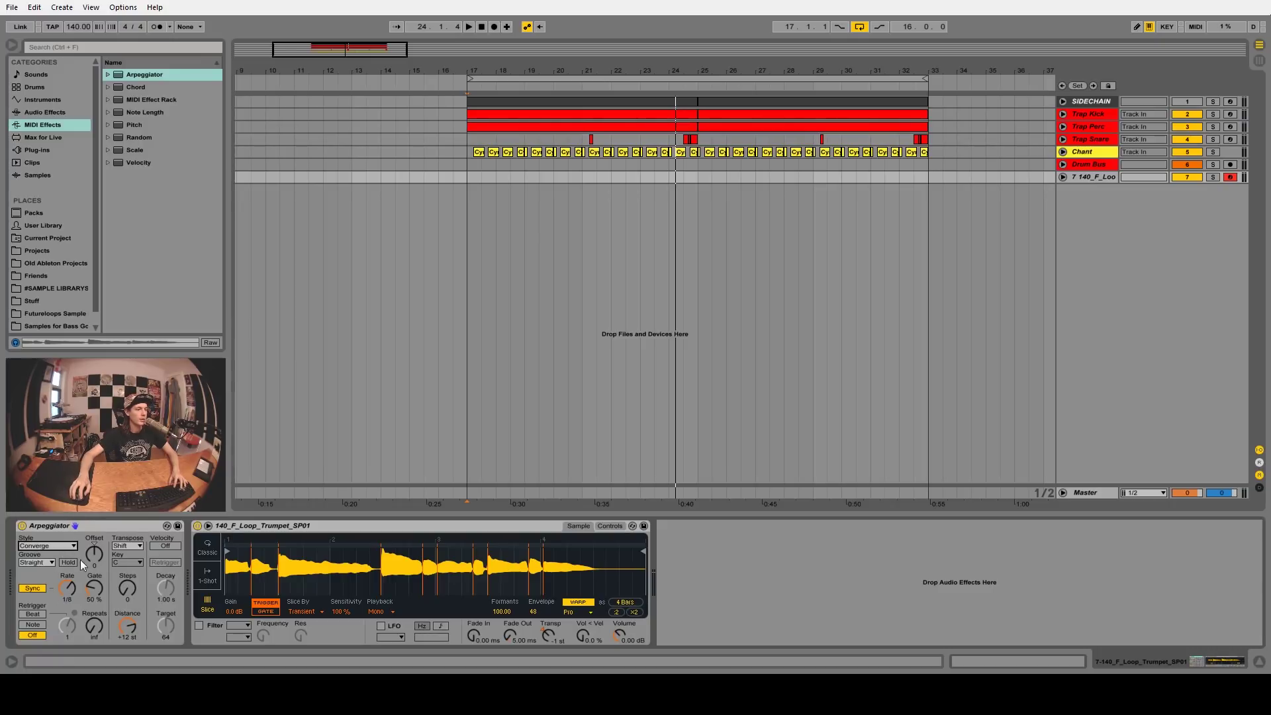
Step: Create a MIDI clip at bar 17 on the trumpet track and fill it with sustained, stacked notes from C1 to A1
left_click_drag(468, 177, 496, 177)
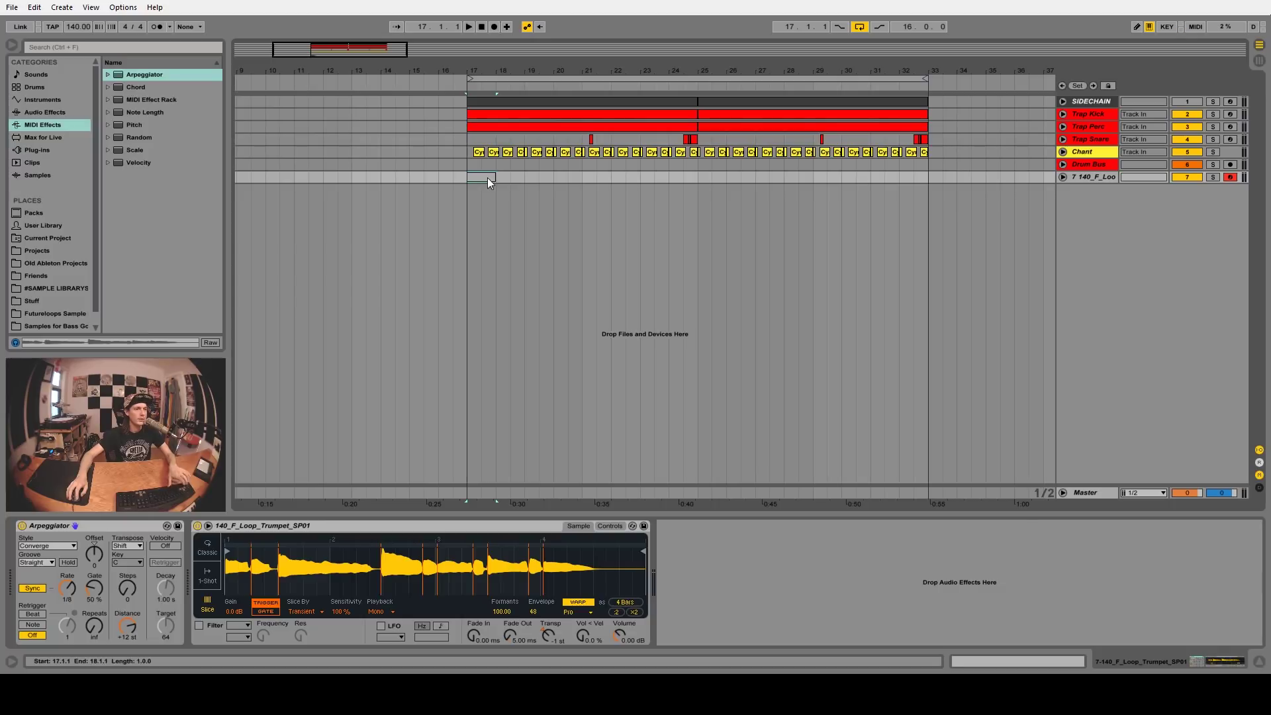
key("ctrl+shift+m")
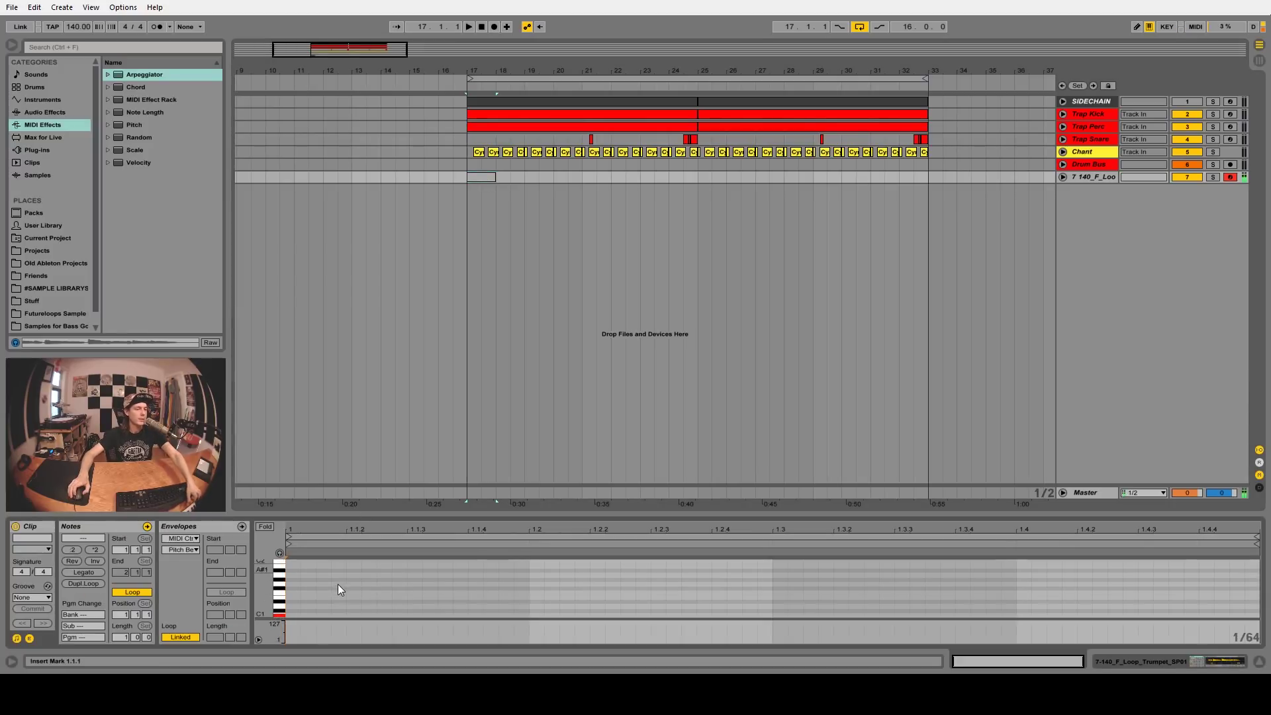
scroll(337, 584, "down", 1)
mouse_move(292, 587)
left_mouse_down()
mouse_move(529, 573)
mouse_move(506, 560)
left_mouse_up()
left_click(83, 572)
Step: Extend the trumpet MIDI clip to bar 33 and play back the arpeggiated slices while viewing the track's devices
left_click(1062, 177)
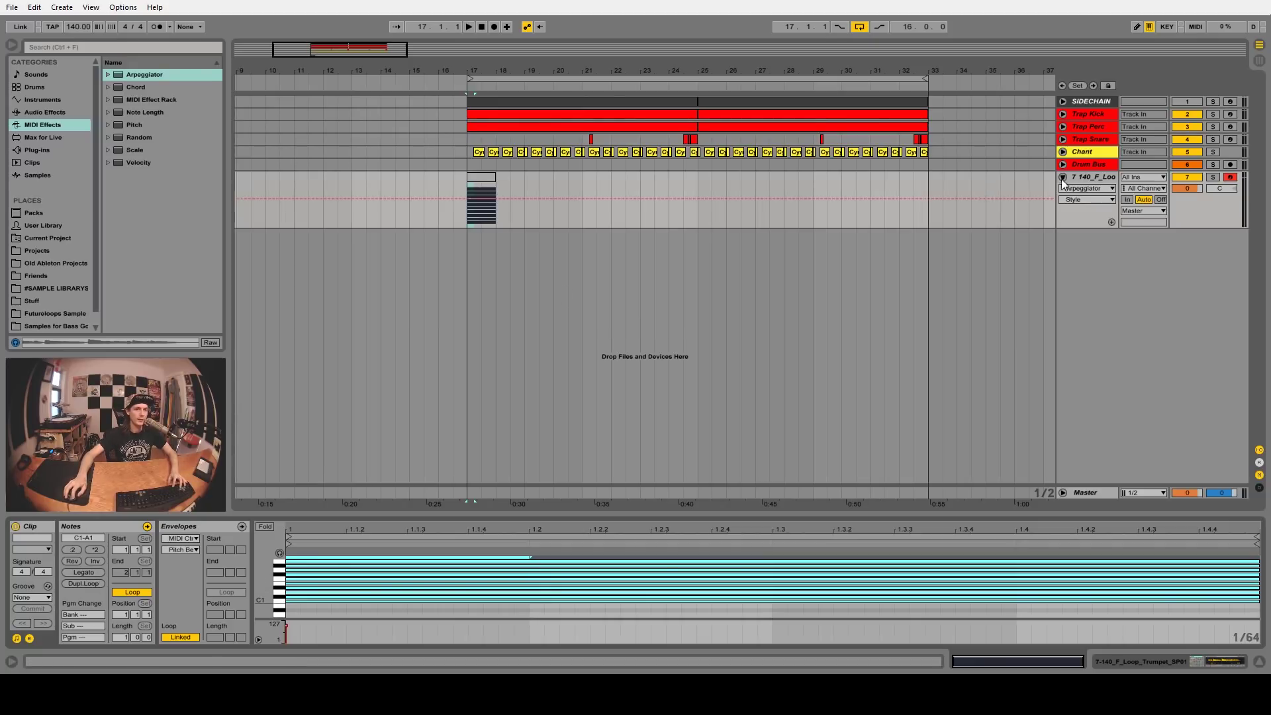
left_click_drag(492, 178, 927, 179)
key("space")
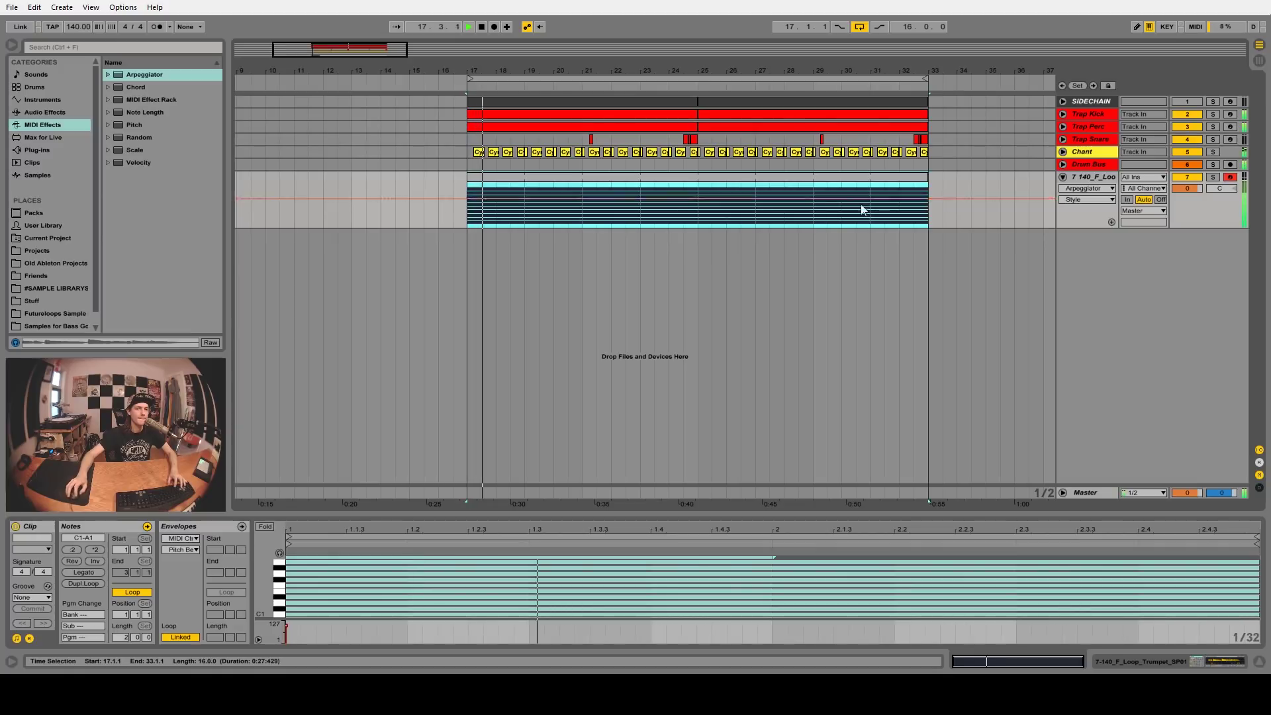
left_click(1095, 178)
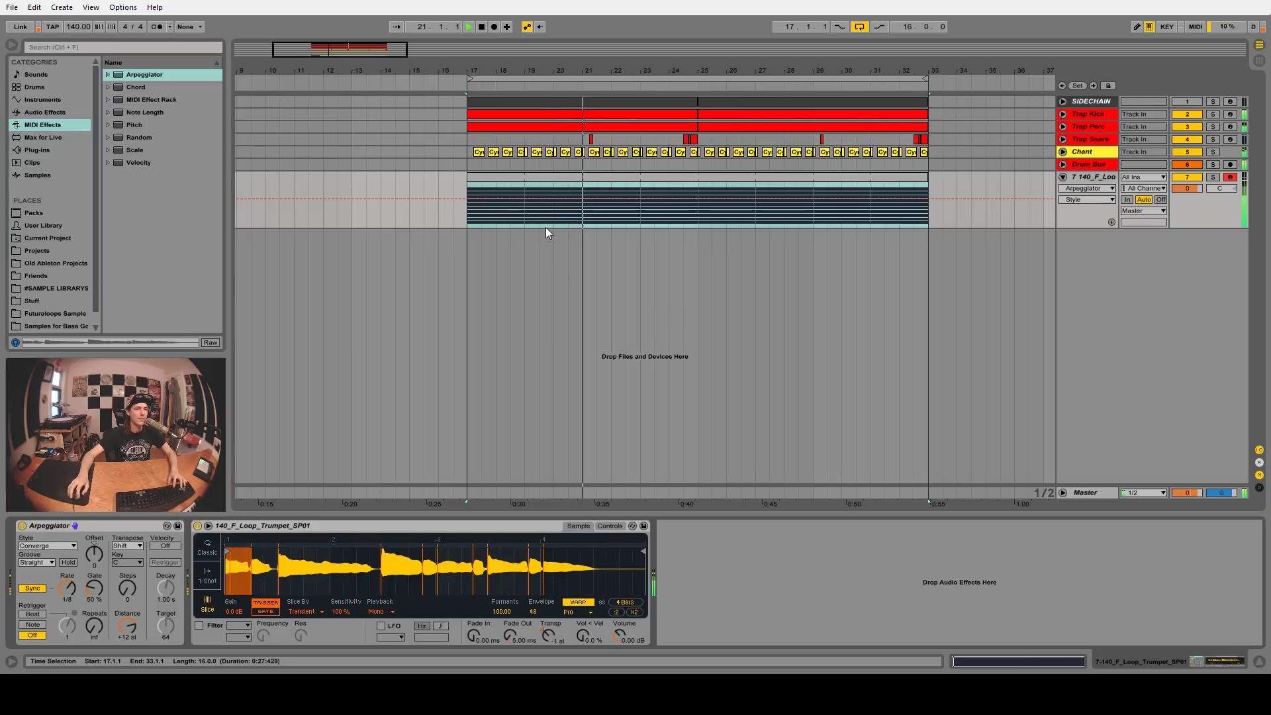
Step: Add a Ping Pong Delay with a beat division of 2 after Simpler, followed by a Reverb
key("Up")
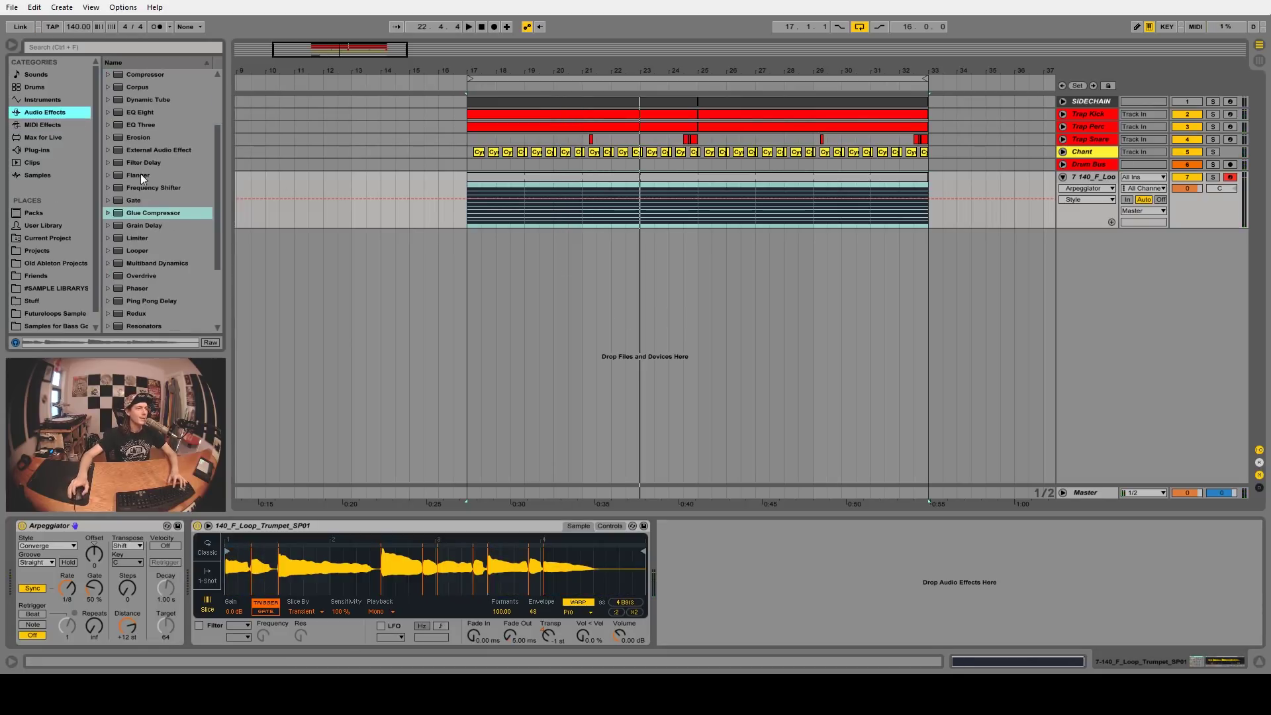
scroll(132, 213, "down", 2)
left_click_drag(146, 250, 729, 554)
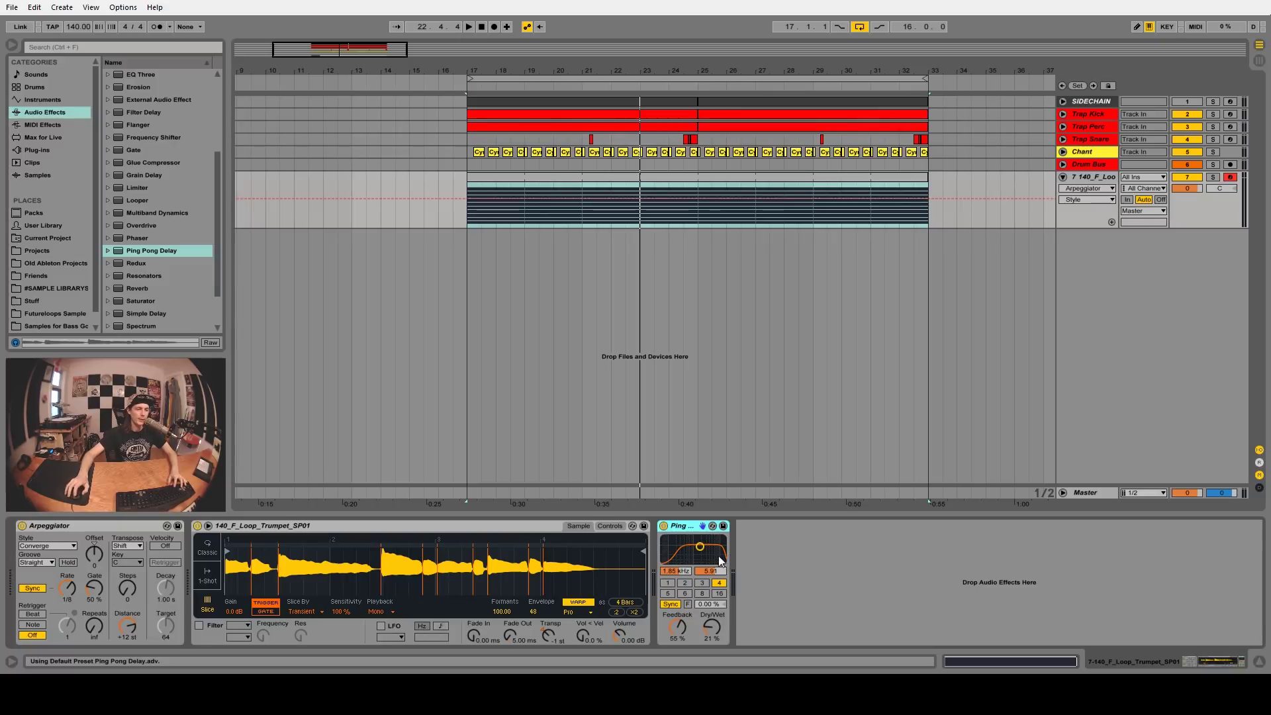
left_click(686, 582)
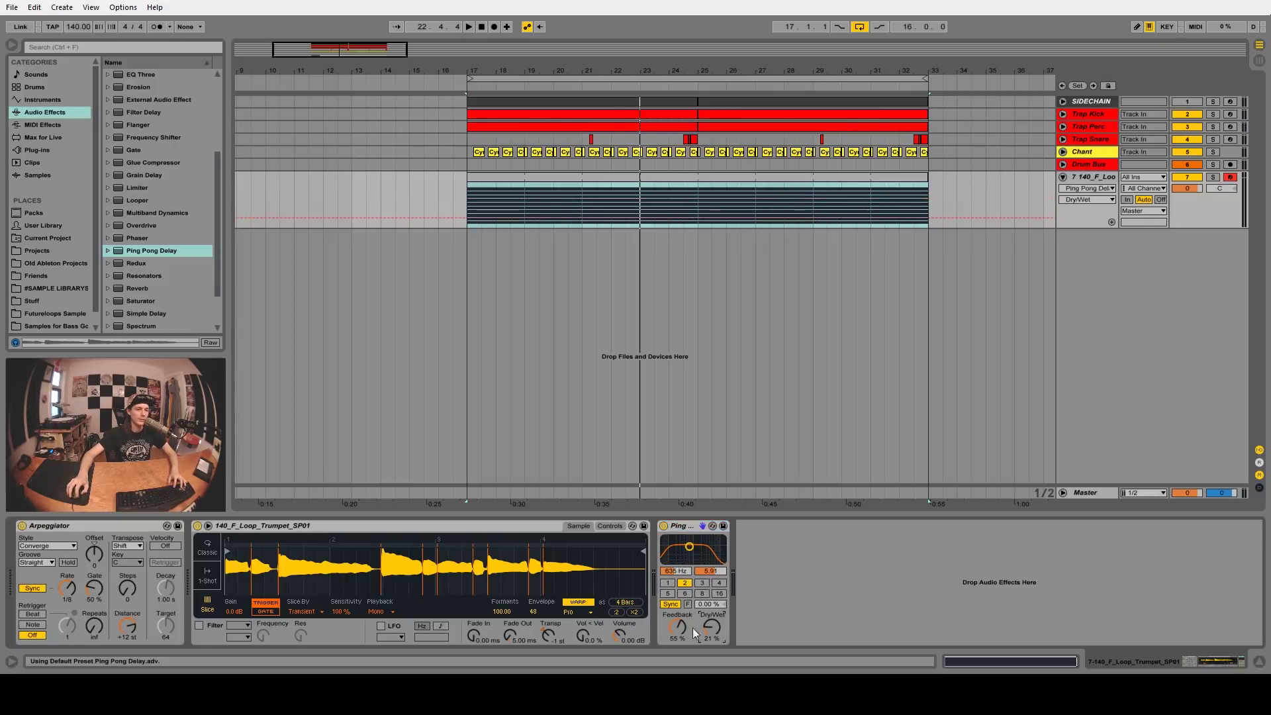
scroll(122, 282, "down", 1)
left_click_drag(137, 263, 808, 573)
Step: Lower the Reverb's dry/wet and set the Ping Pong Delay's dry/wet to 23% during playback
key("space")
left_click_drag(1041, 630, 1041, 642)
left_click_drag(722, 626, 722, 623)
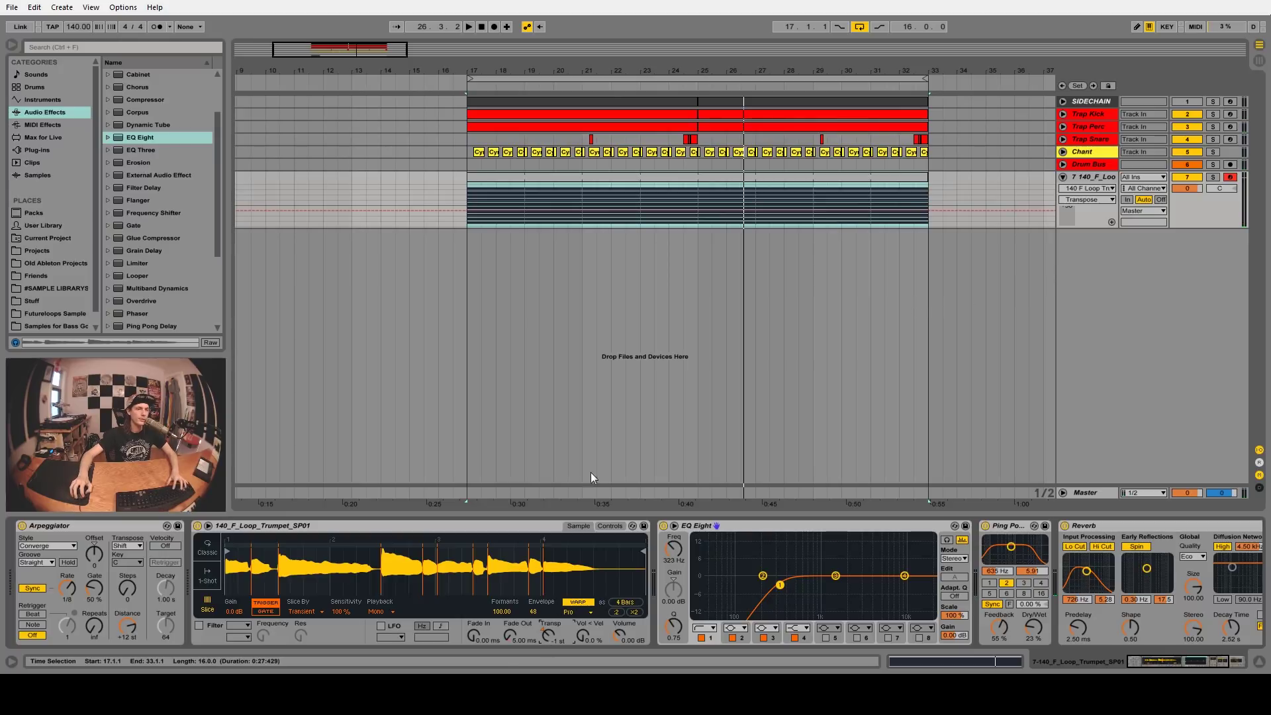
Step: Enlarge the trumpet track, raise its Simpler Transpose automation to +11 st from bar 25 to 29, and play it back from bar 23
left_click_drag(1082, 229, 1082, 285)
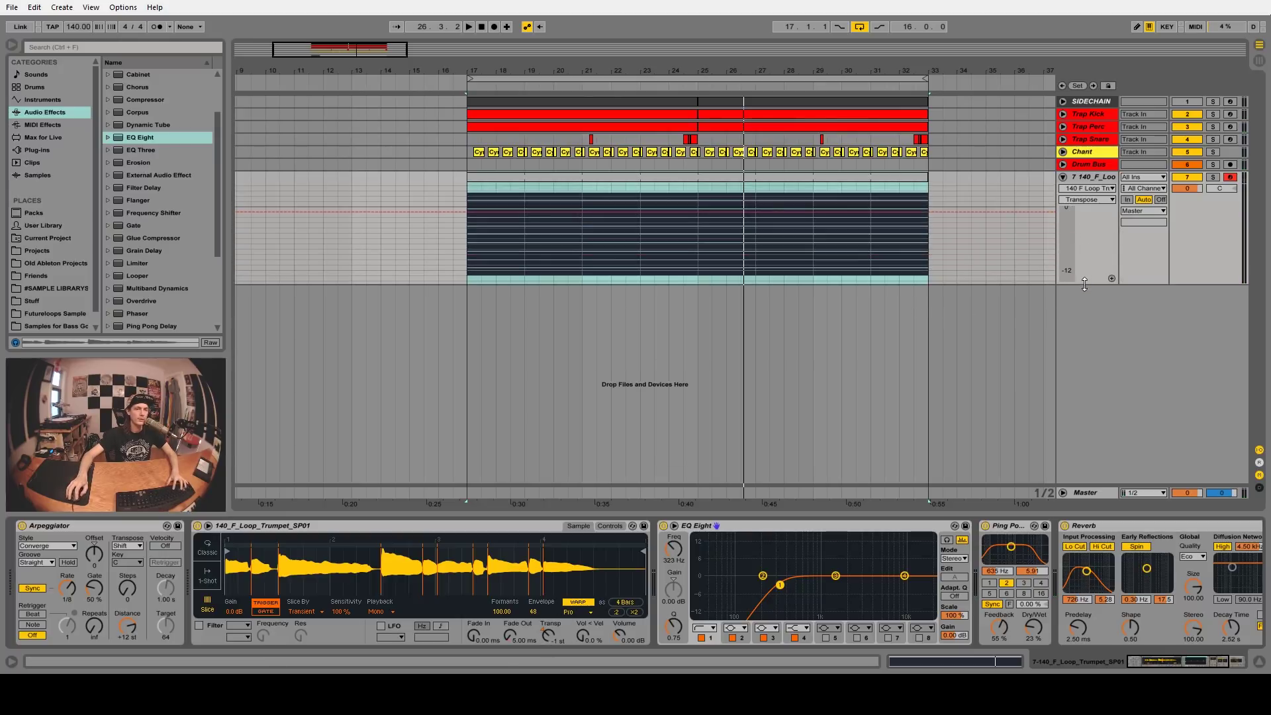
left_click_drag(701, 244, 702, 208)
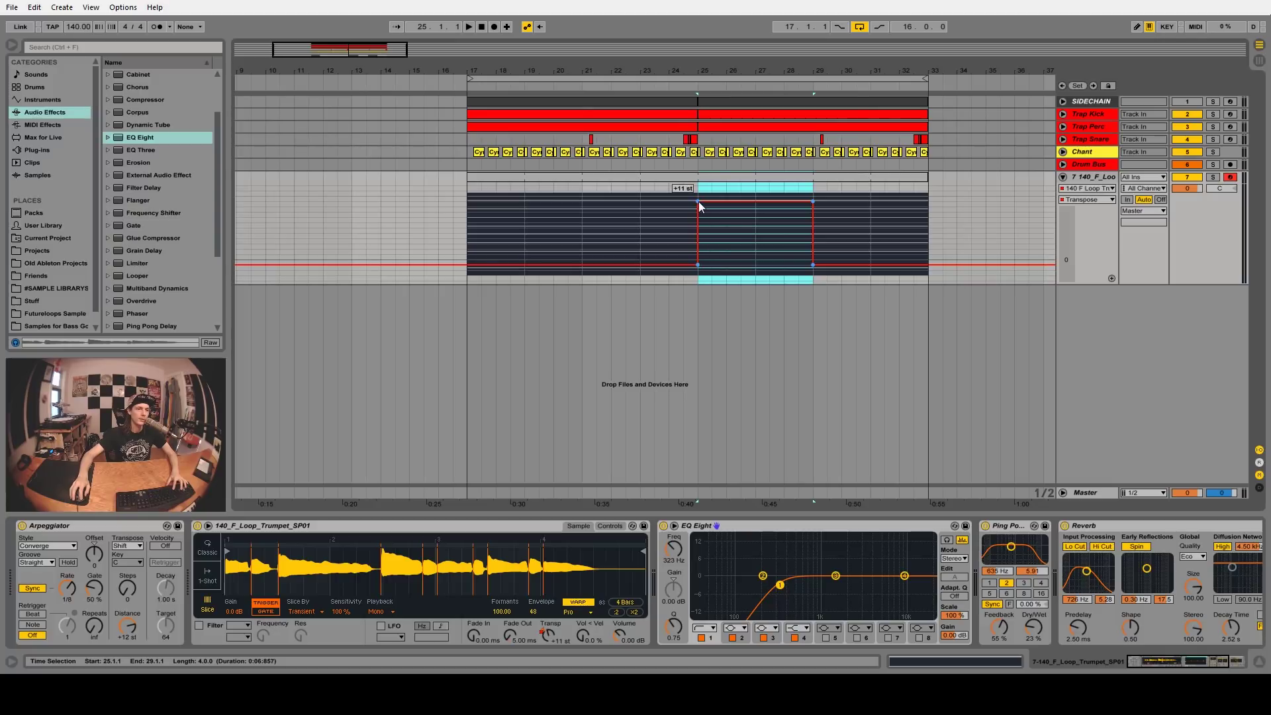
left_click(639, 188)
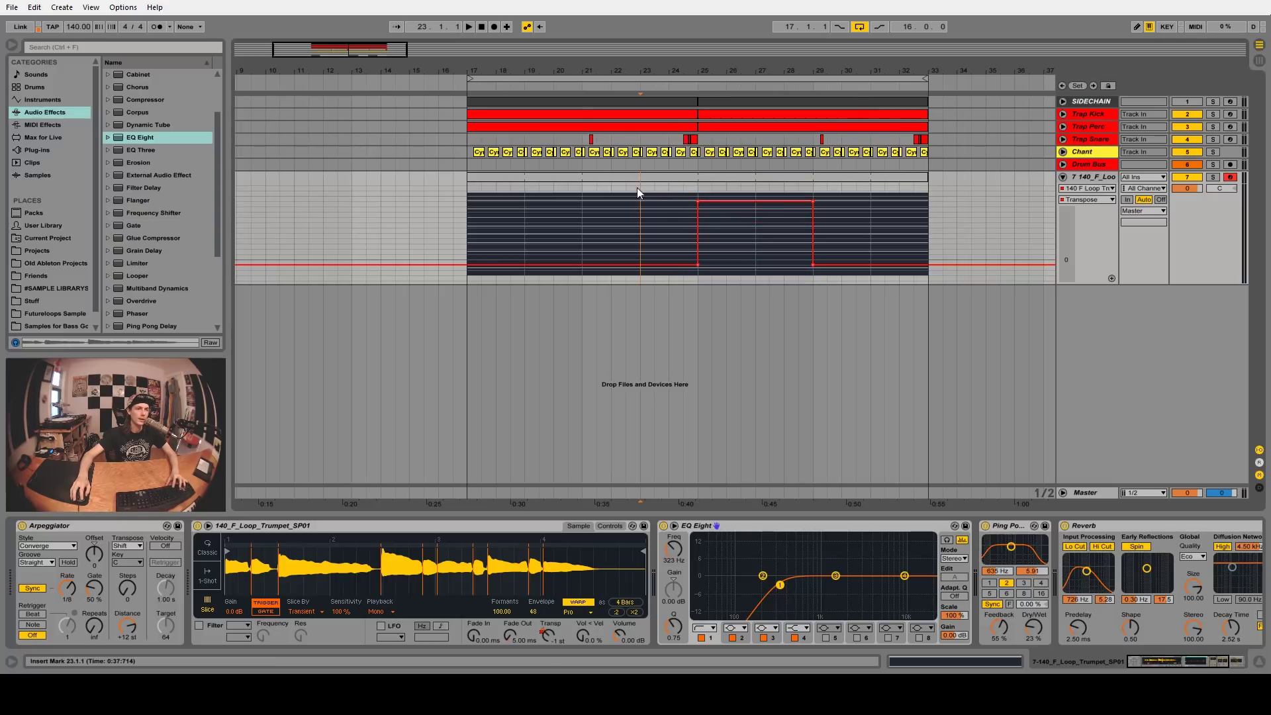
key("space")
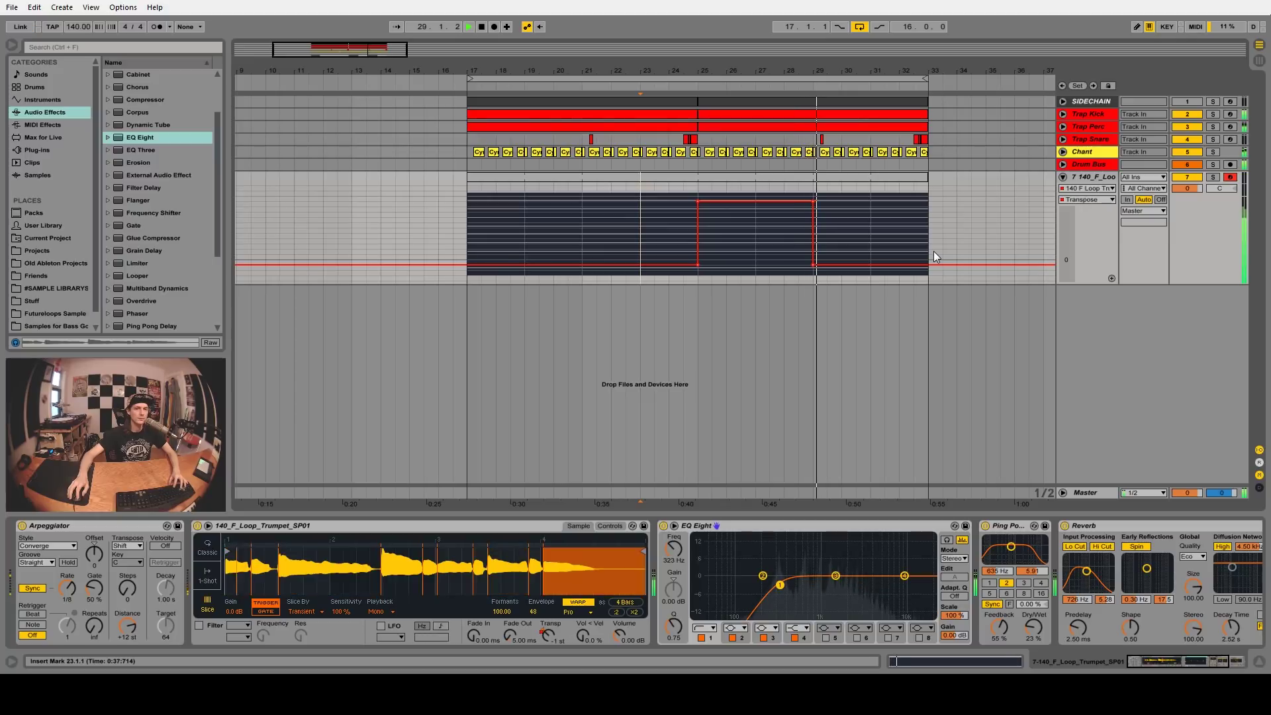
key("space")
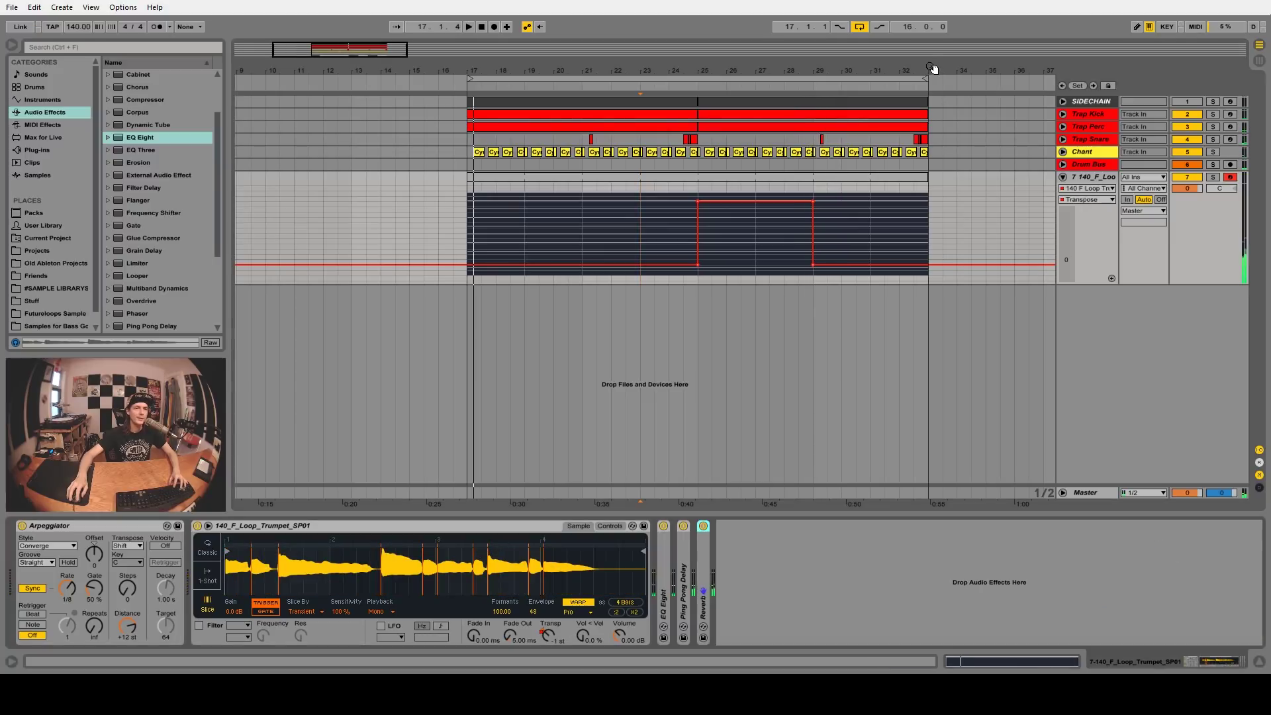
Step: Add the Vibrato Anything rack from the User Library's # Tools folder to the trumpet track, between Simpler and EQ Eight
left_click_drag(933, 68, 934, 93)
left_click(922, 177)
key("minus")
key("minus")
key("minus")
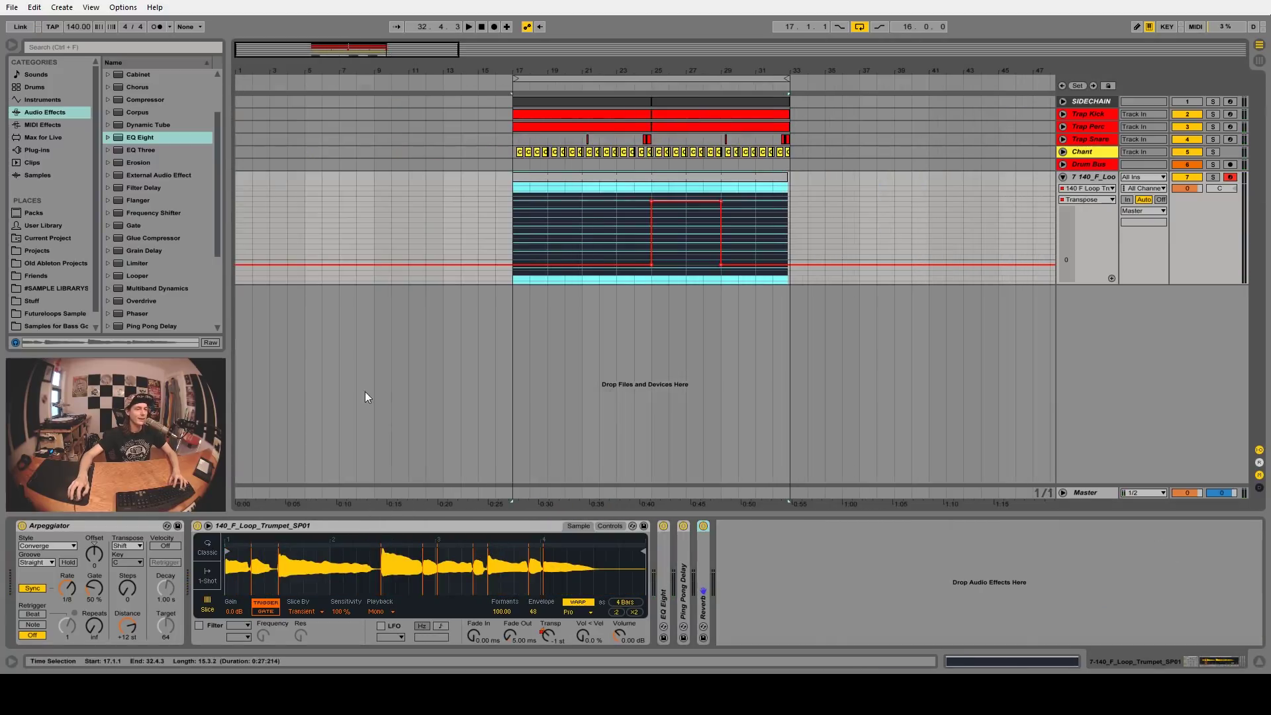
left_click(42, 225)
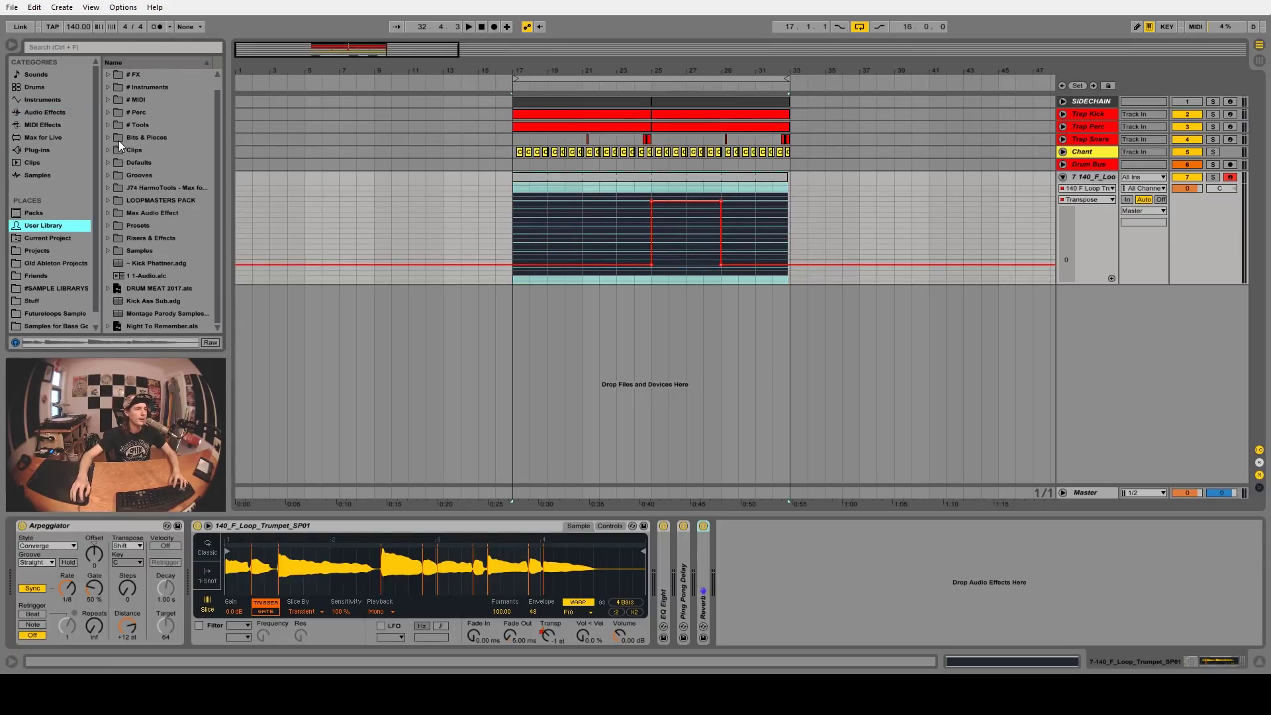
left_click(109, 125)
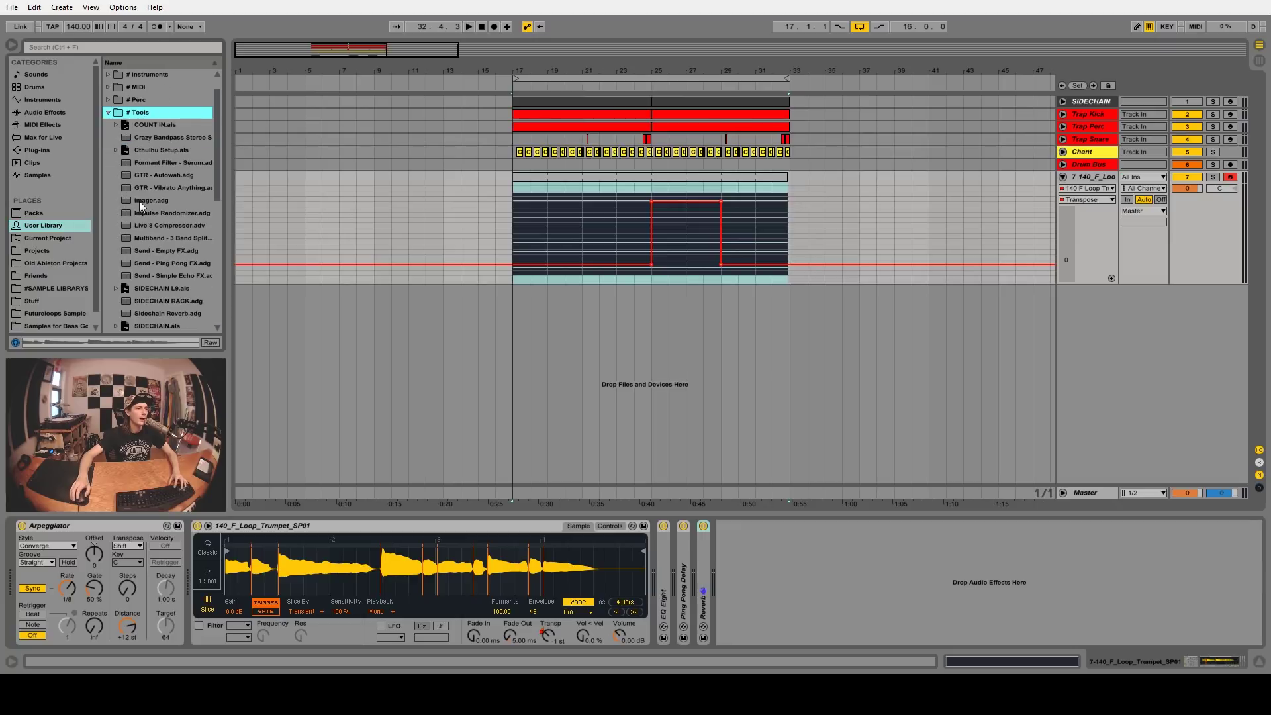
scroll(173, 208, "down", 5)
left_click_drag(166, 238, 658, 578)
Step: Repeat the vibrato automation ramps every two bars and set the Live 8 Sidechain thresholds to -37.8 dB and -45.7 dB
key("space")
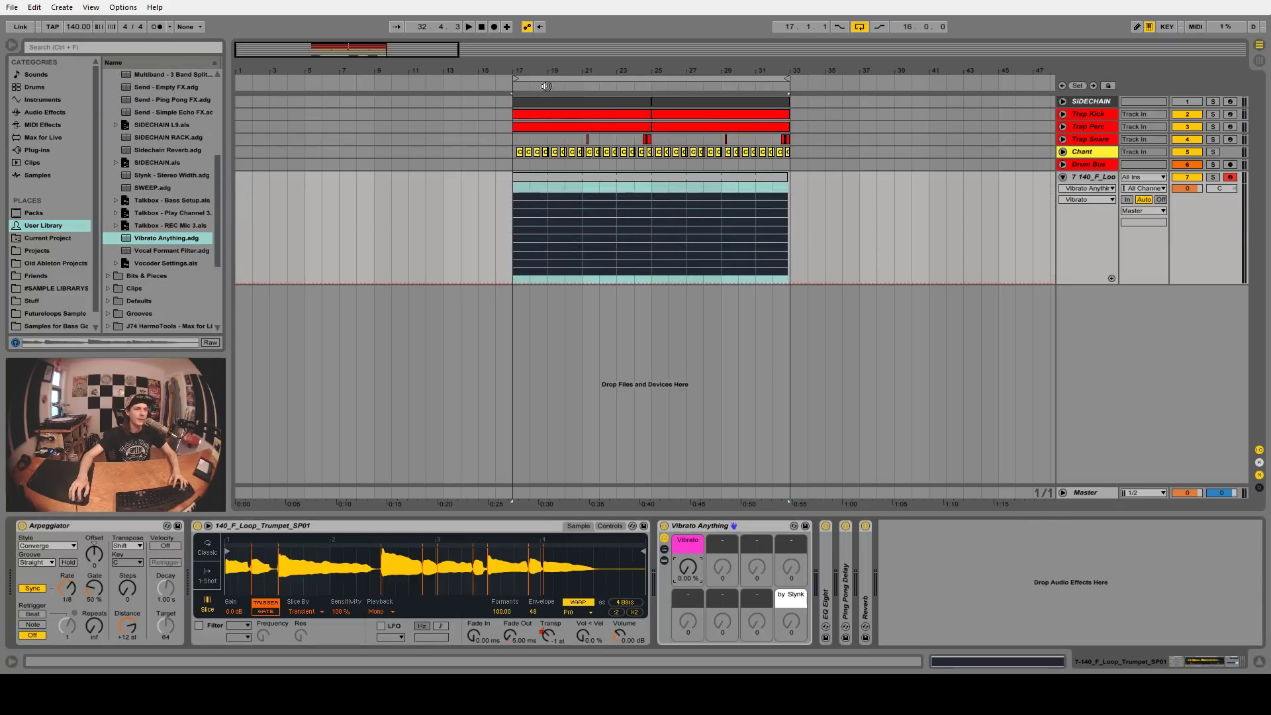
key("ctrl+v")
left_click_drag(911, 567, 917, 570)
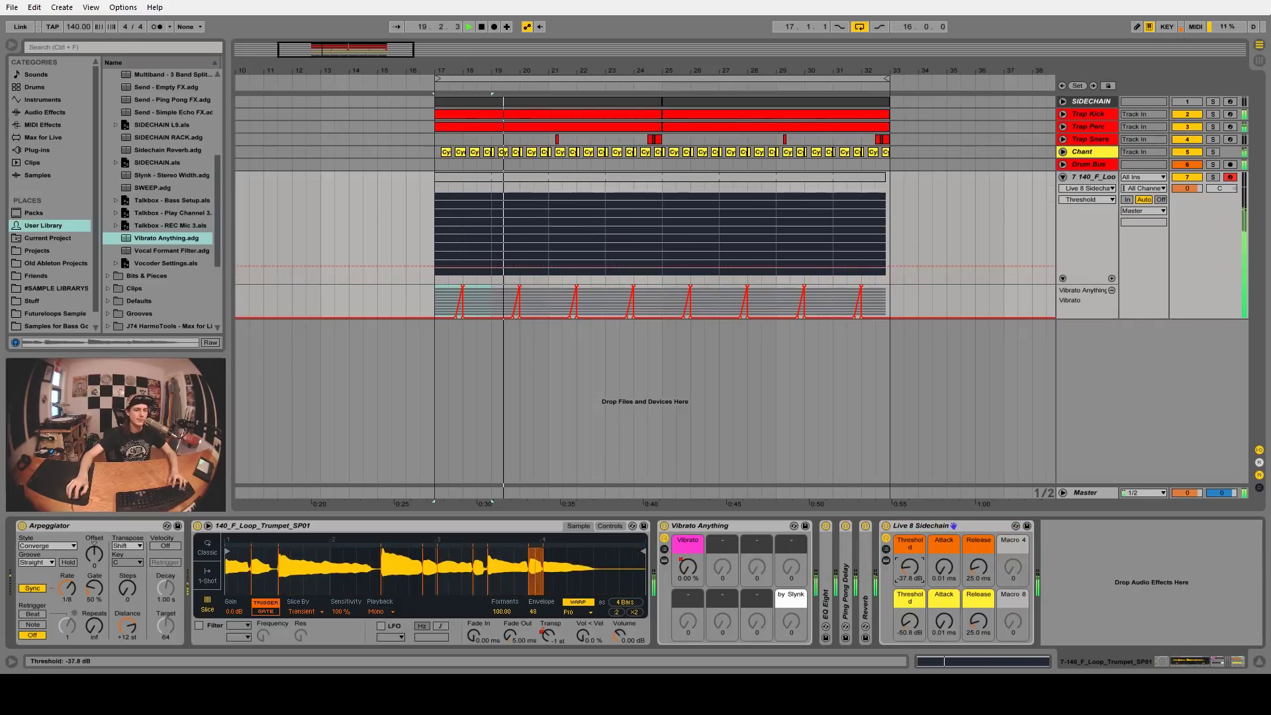
left_click_drag(910, 620, 913, 614)
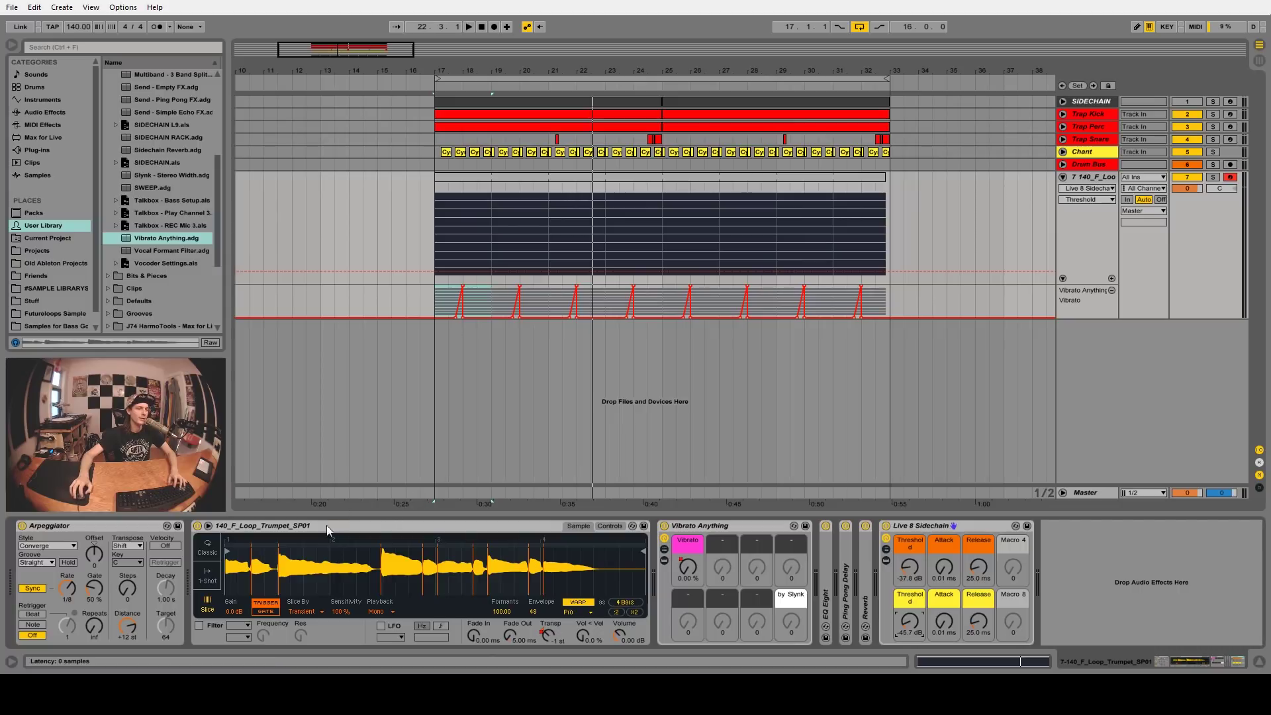
Step: Review the Arpeggiator's style options and the stacked notes in the trumpet MIDI clip
left_click(53, 544)
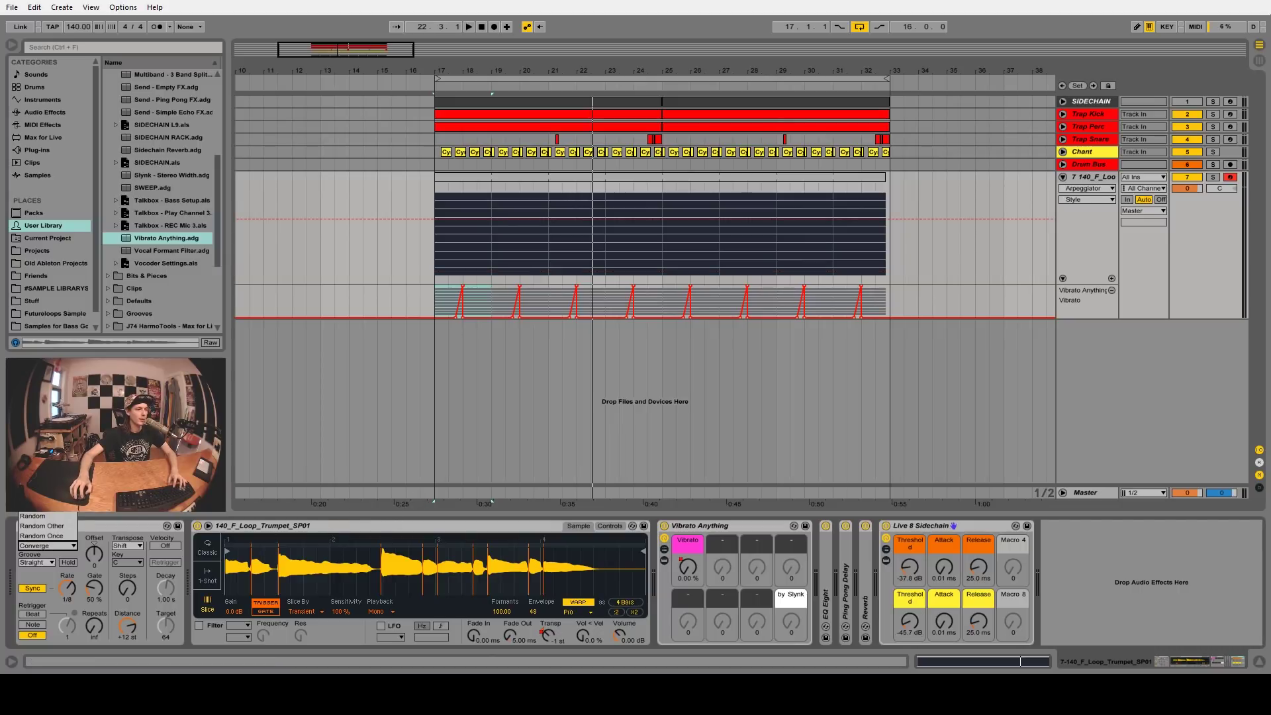
left_click(58, 546)
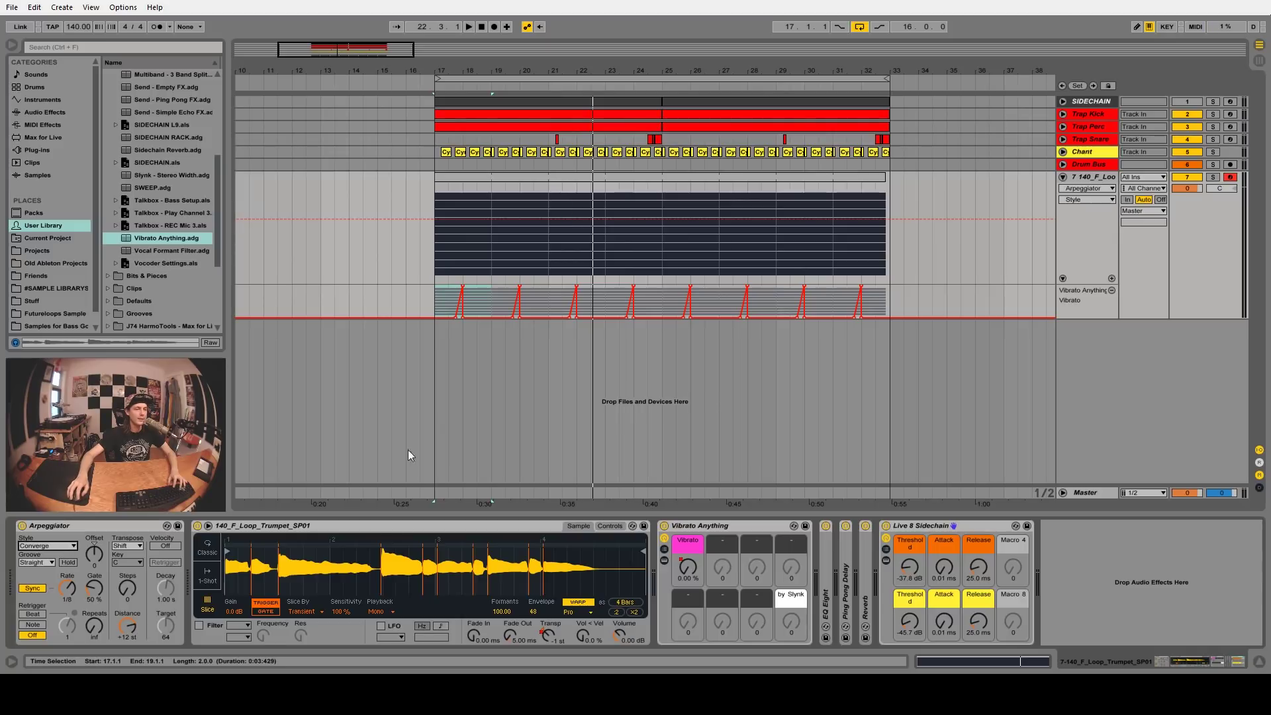
double_click(513, 181)
left_click_drag(483, 514, 487, 292)
left_click(417, 488)
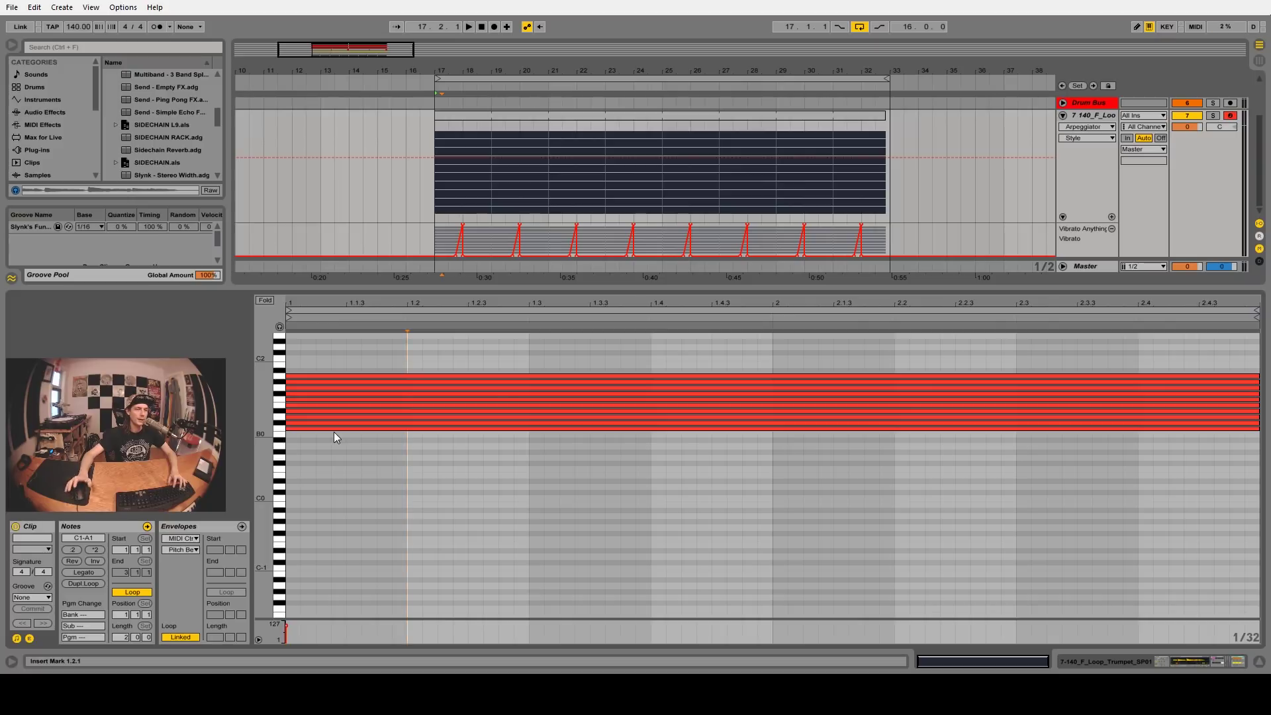
left_click_drag(466, 291, 420, 565)
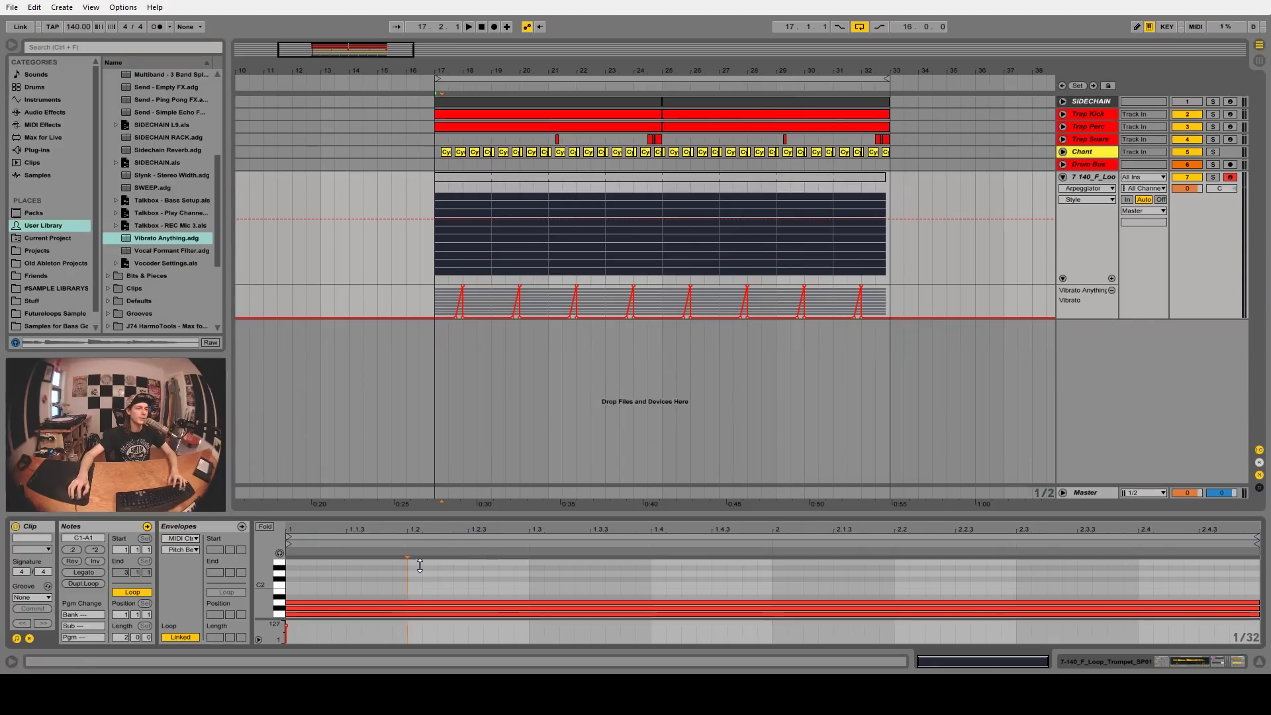
left_click(938, 256)
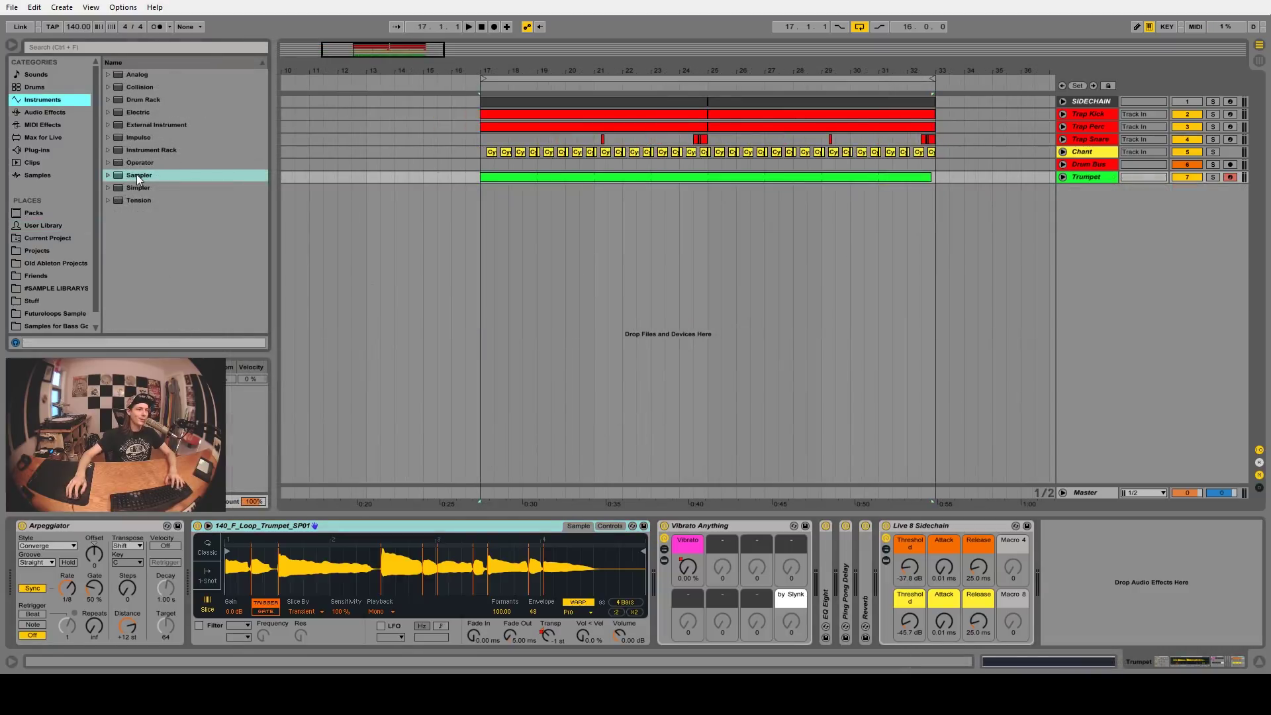
Step: Add a Sampler on a new MIDI track below the trumpet and show its zone editor beside a narrowed browser
left_click_drag(136, 174, 625, 219)
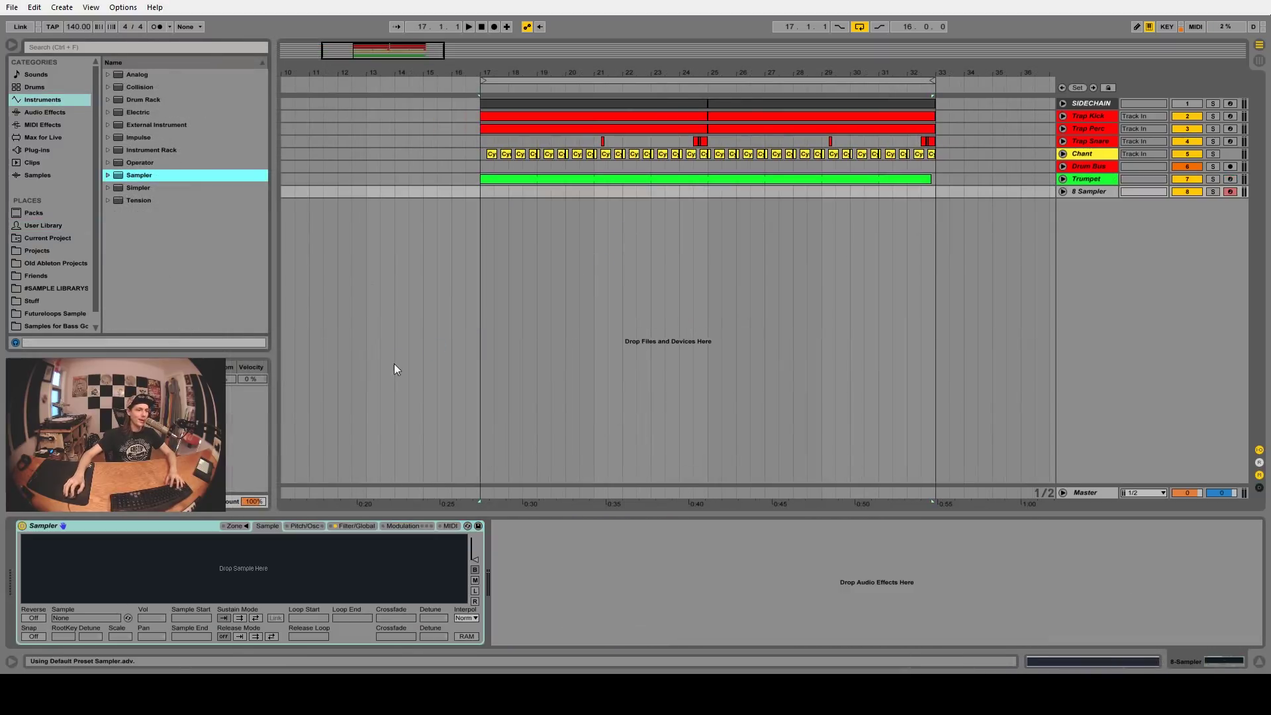
left_click(245, 526)
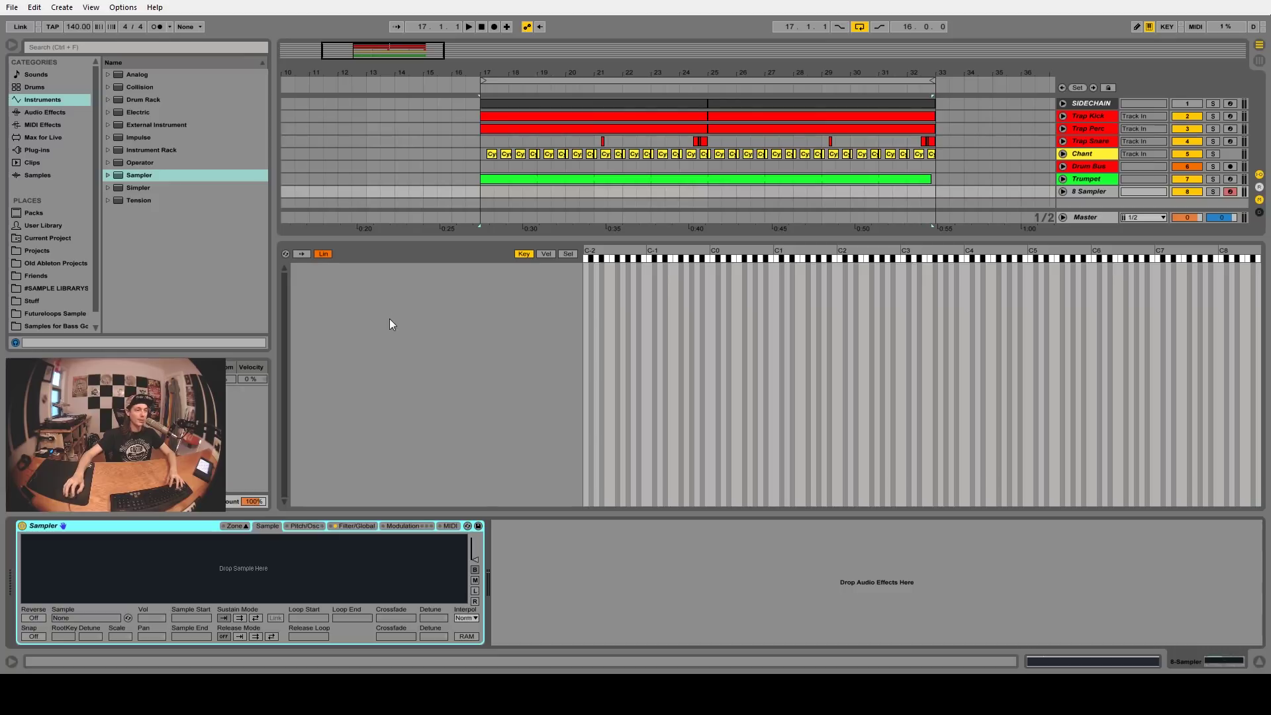
left_click_drag(272, 239, 229, 240)
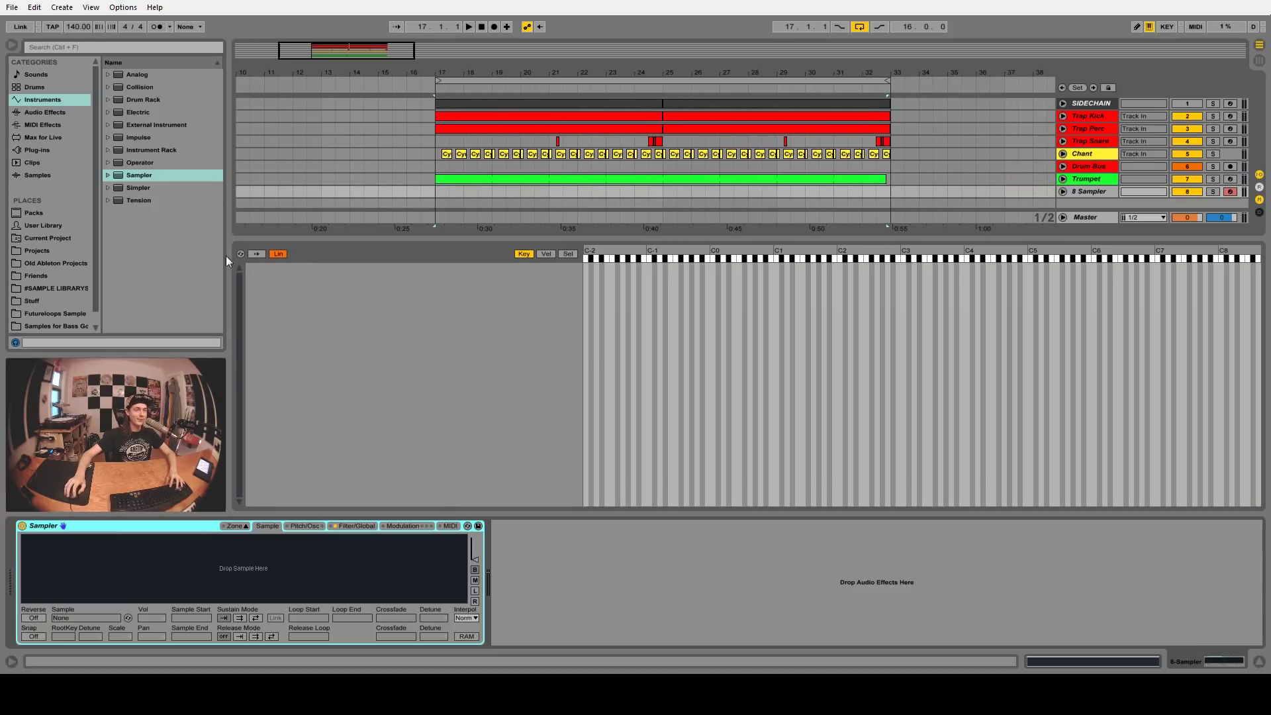
Step: Load all samples from the Vengeance Keyed E folder into Sampler's zone editor and distribute their key ranges equally
left_click(60, 287)
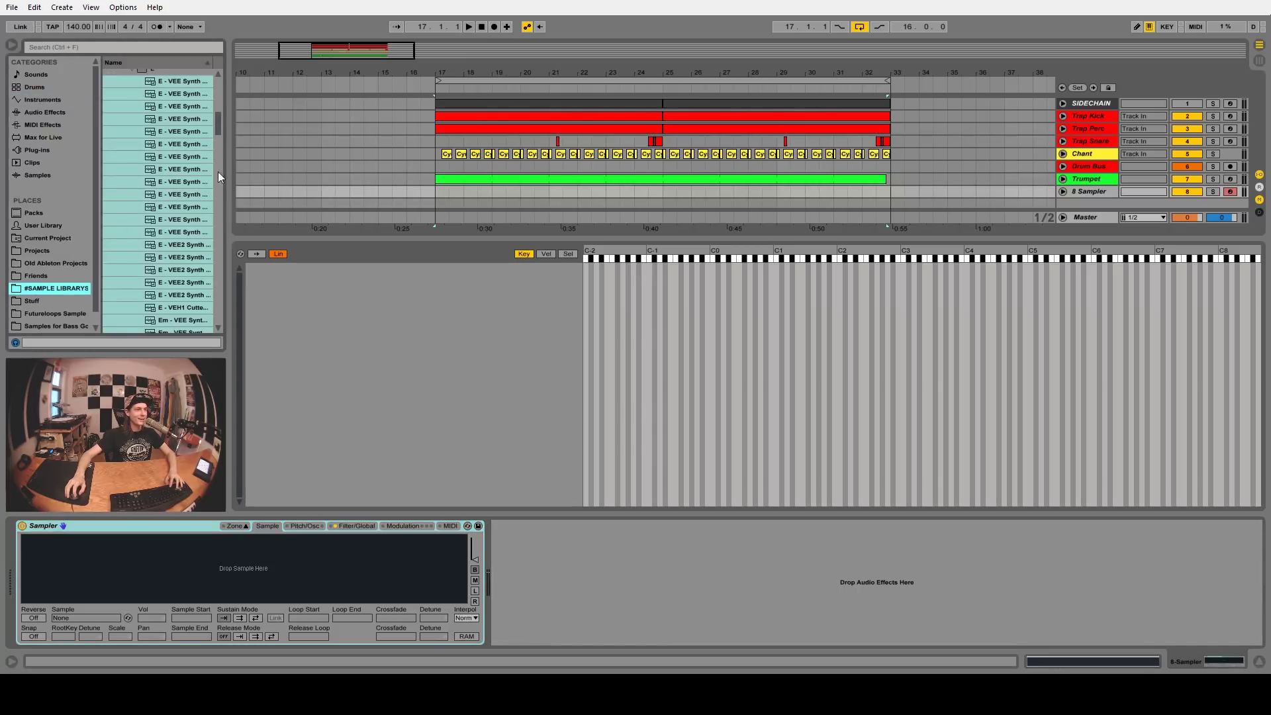
scroll(142, 186, "up", 5)
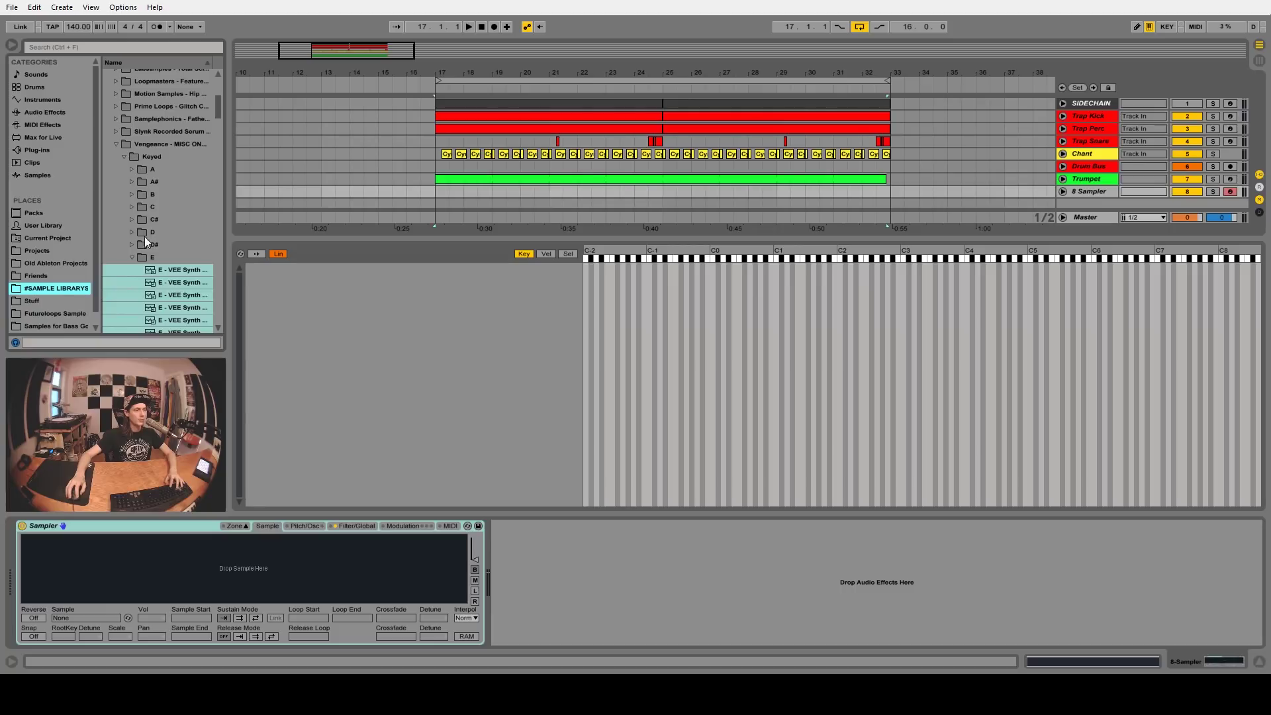
scroll(162, 239, "down", 2)
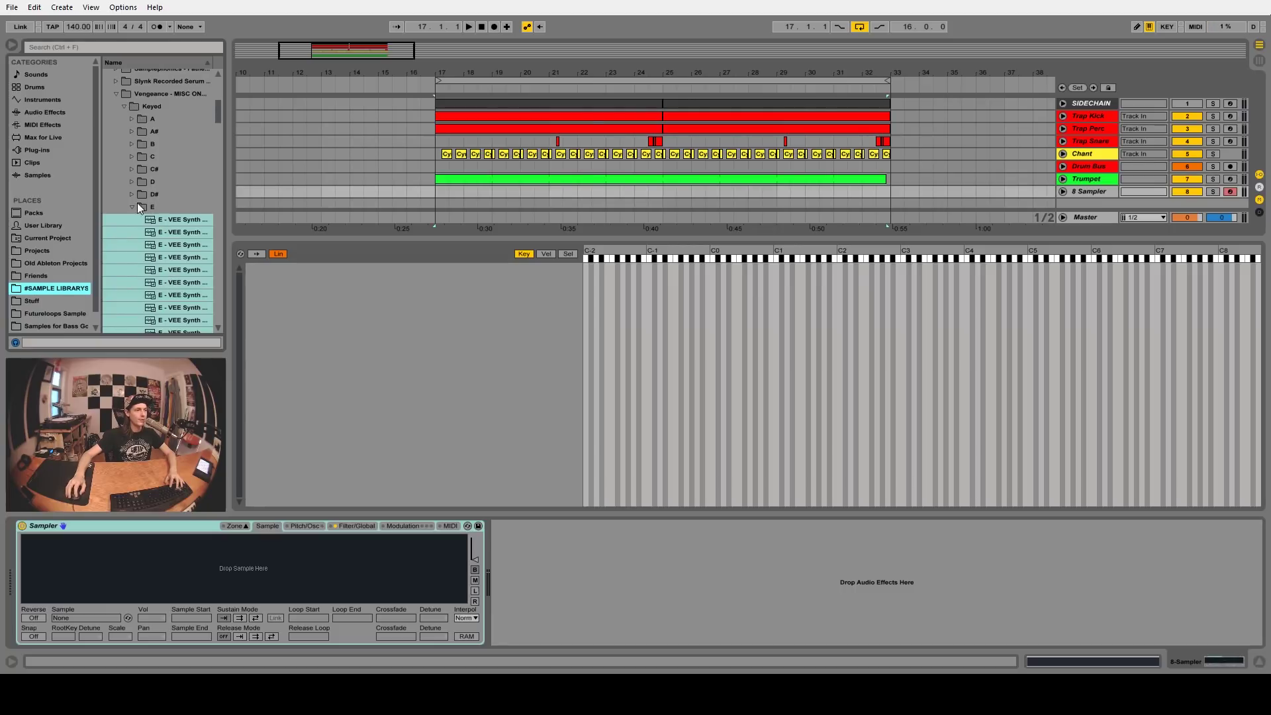
scroll(169, 256, "down", 5)
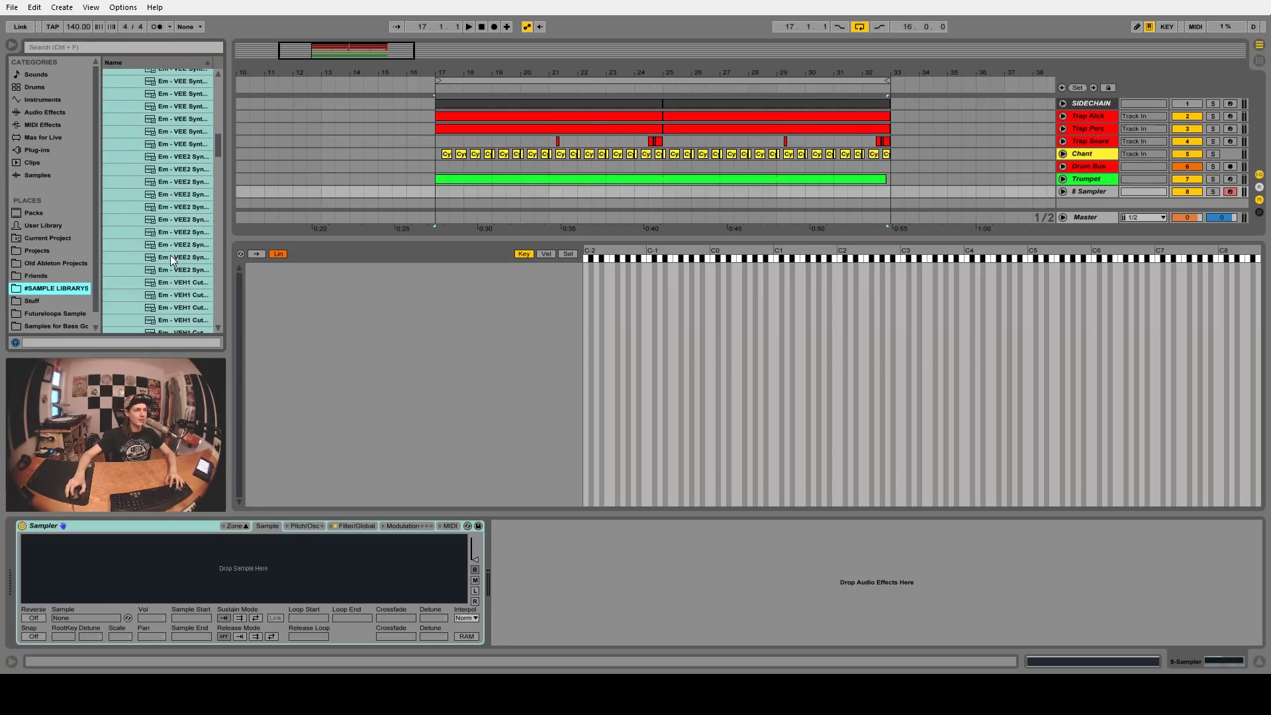
scroll(190, 219, "up", 4)
scroll(176, 179, "down", 15)
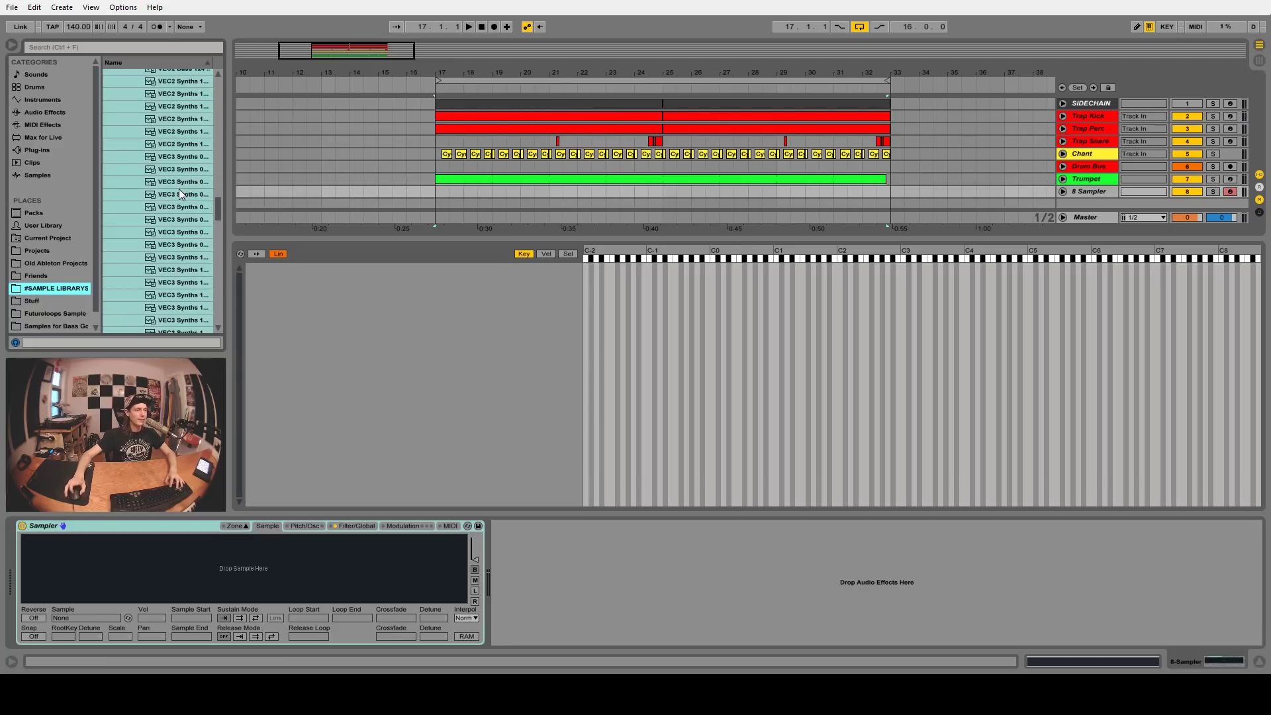
scroll(171, 226, "down", 4)
left_click_drag(170, 225, 360, 317)
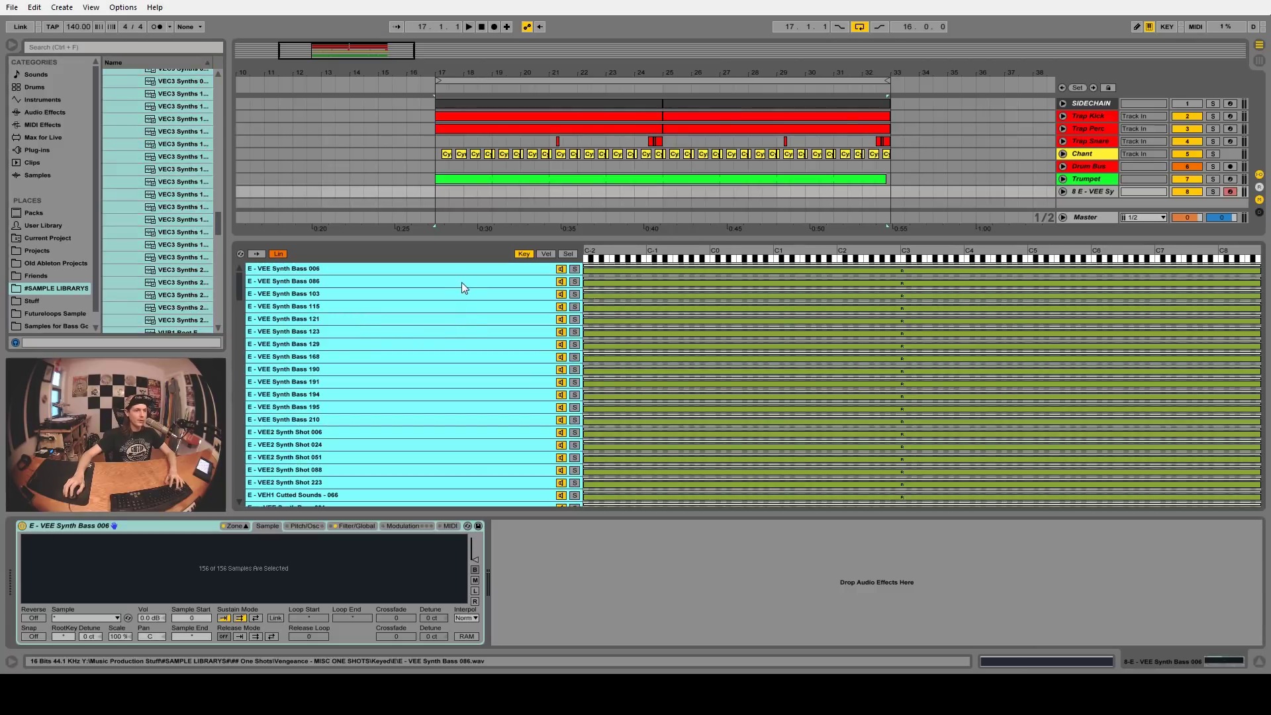
right_click(462, 288)
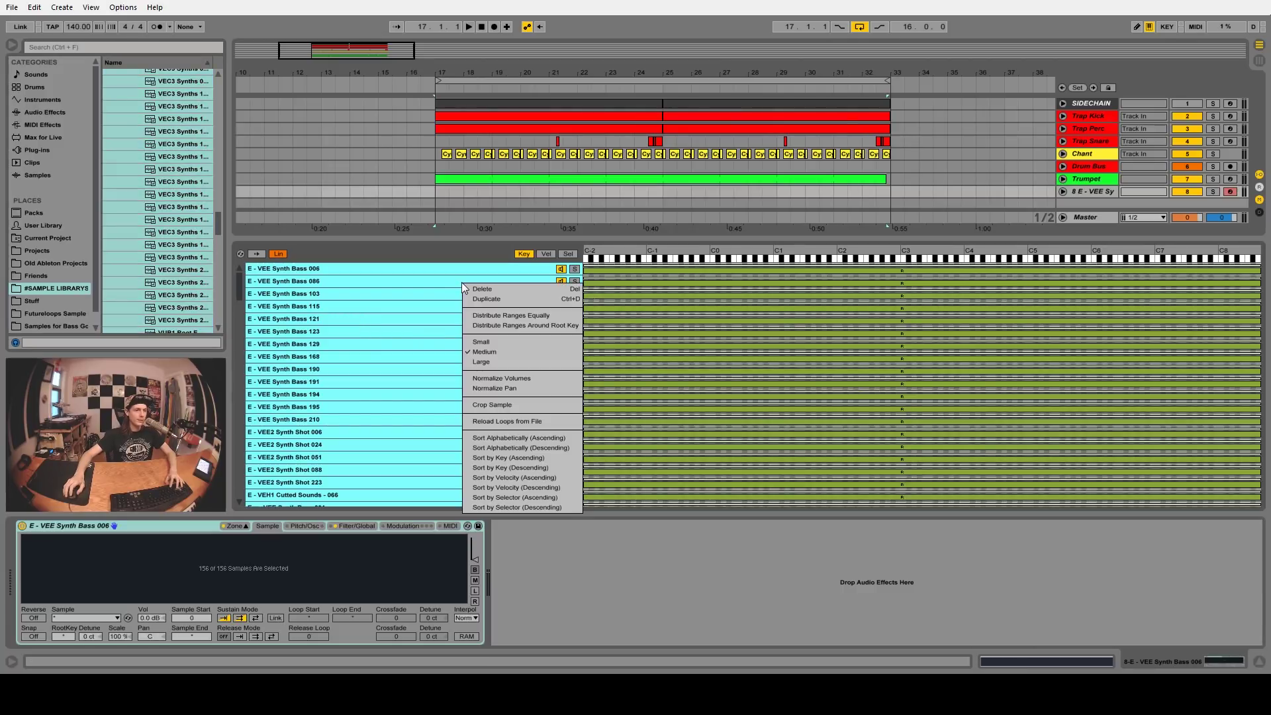
left_click(507, 316)
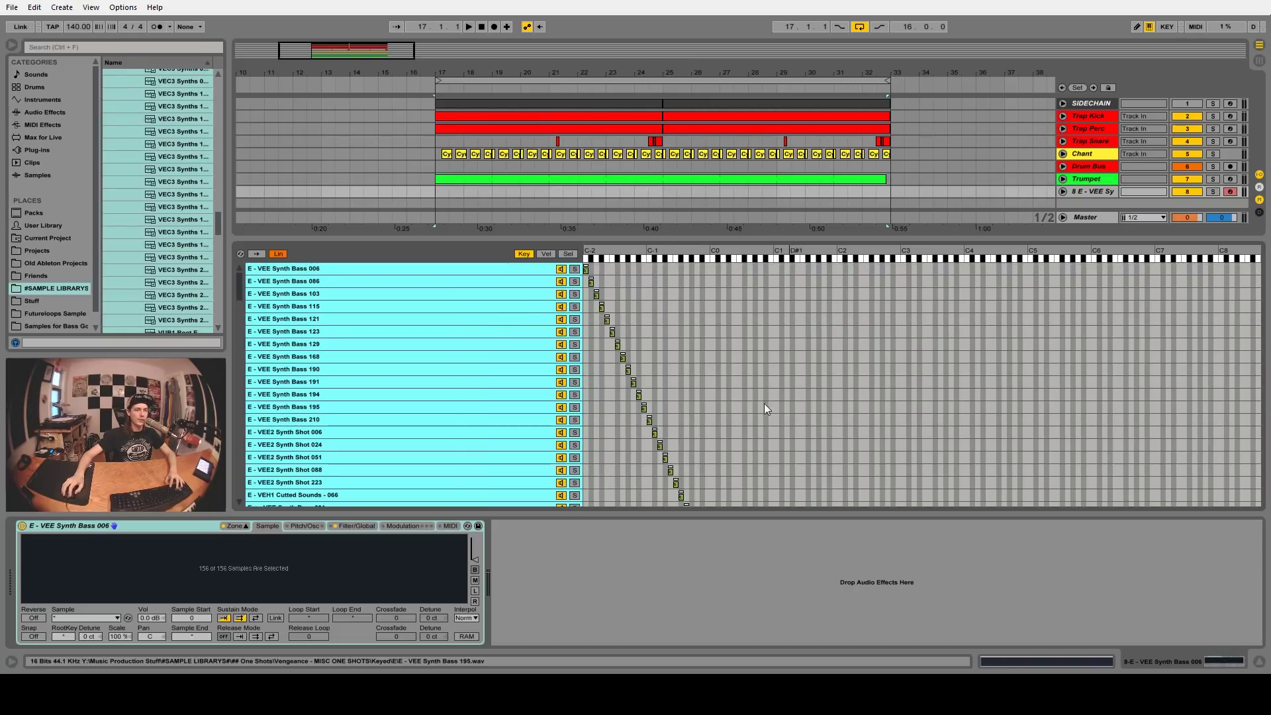
Step: Delete the surplus sample zones from VUB1 Root E - 17 to VUB1 Root E - 44
scroll(764, 404, "down", 20)
scroll(1025, 402, "down", 20)
scroll(950, 413, "up", 5)
left_click(494, 348)
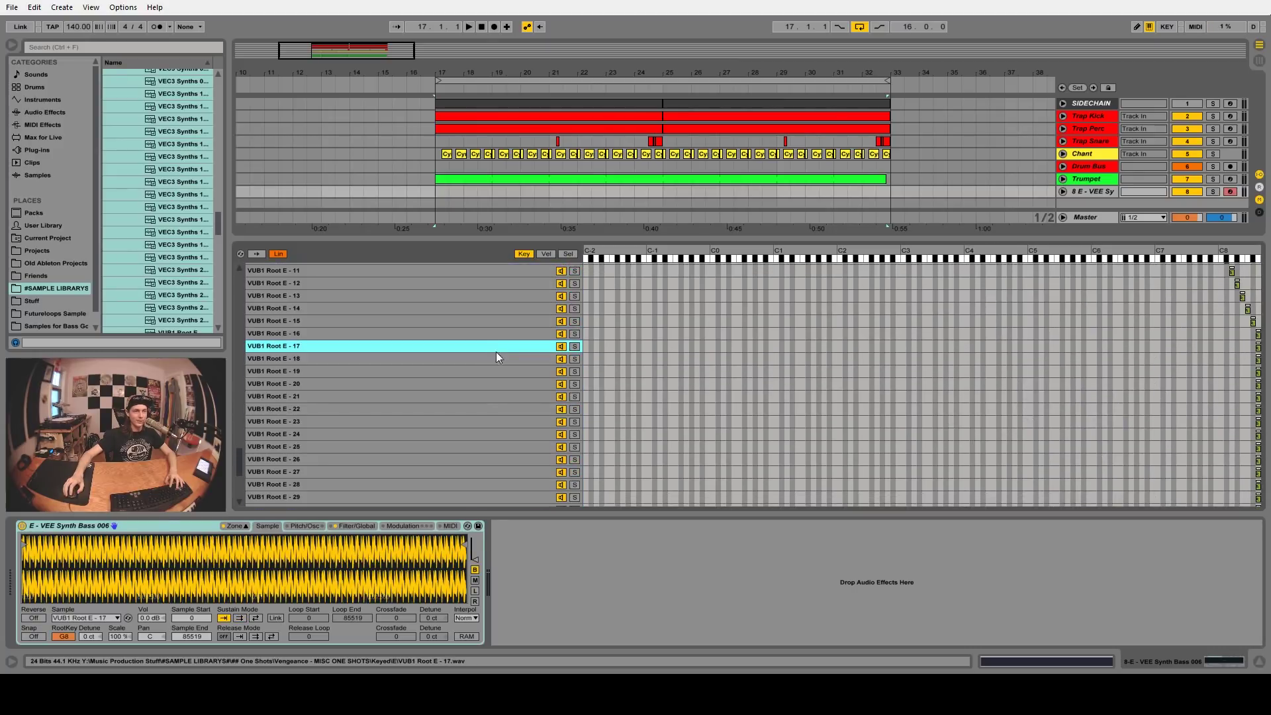
scroll(504, 367, "down", 5)
left_click(515, 501, "shift")
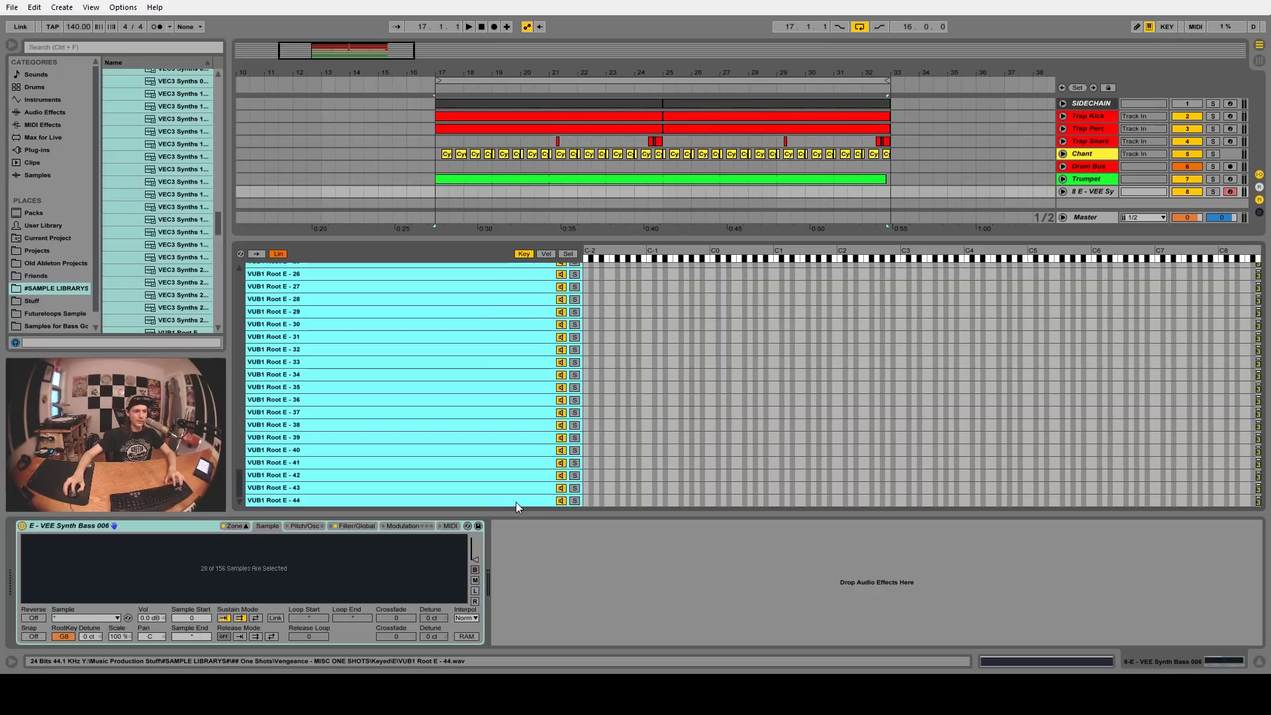
key("Up")
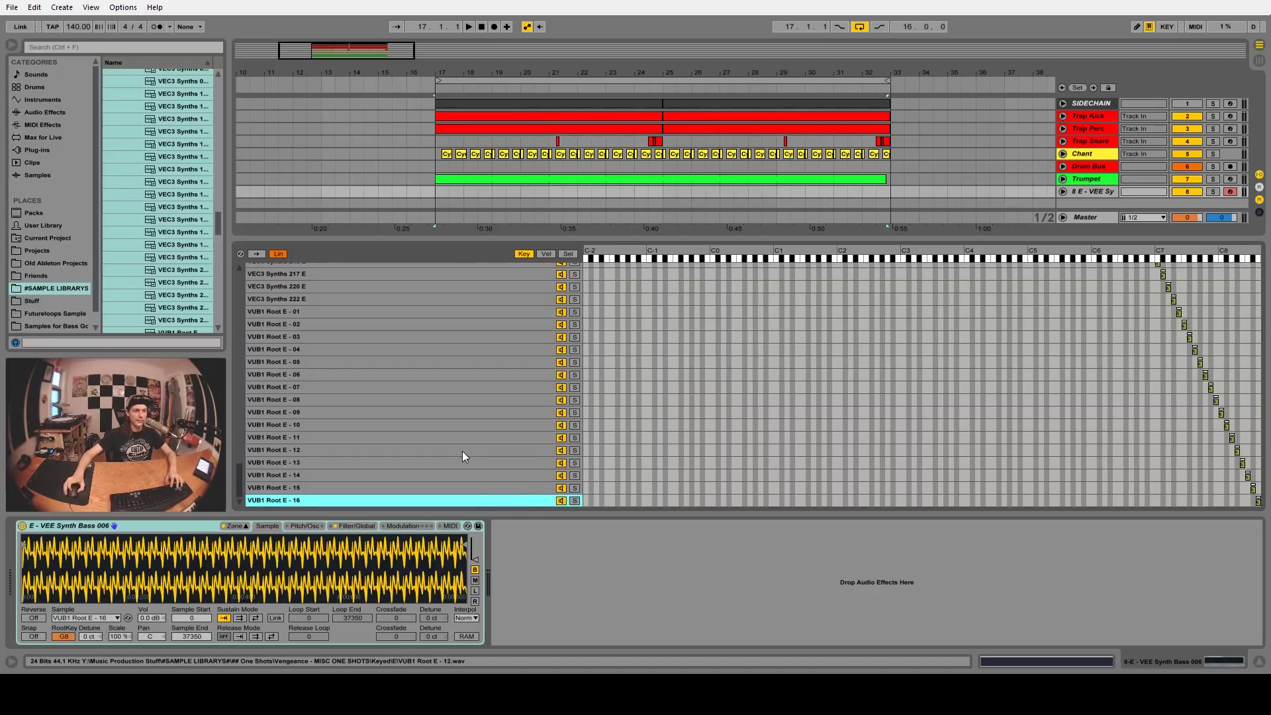
Step: Select all the remaining sample zones, set their root key to E1, and audition the notes
key("ctrl+a")
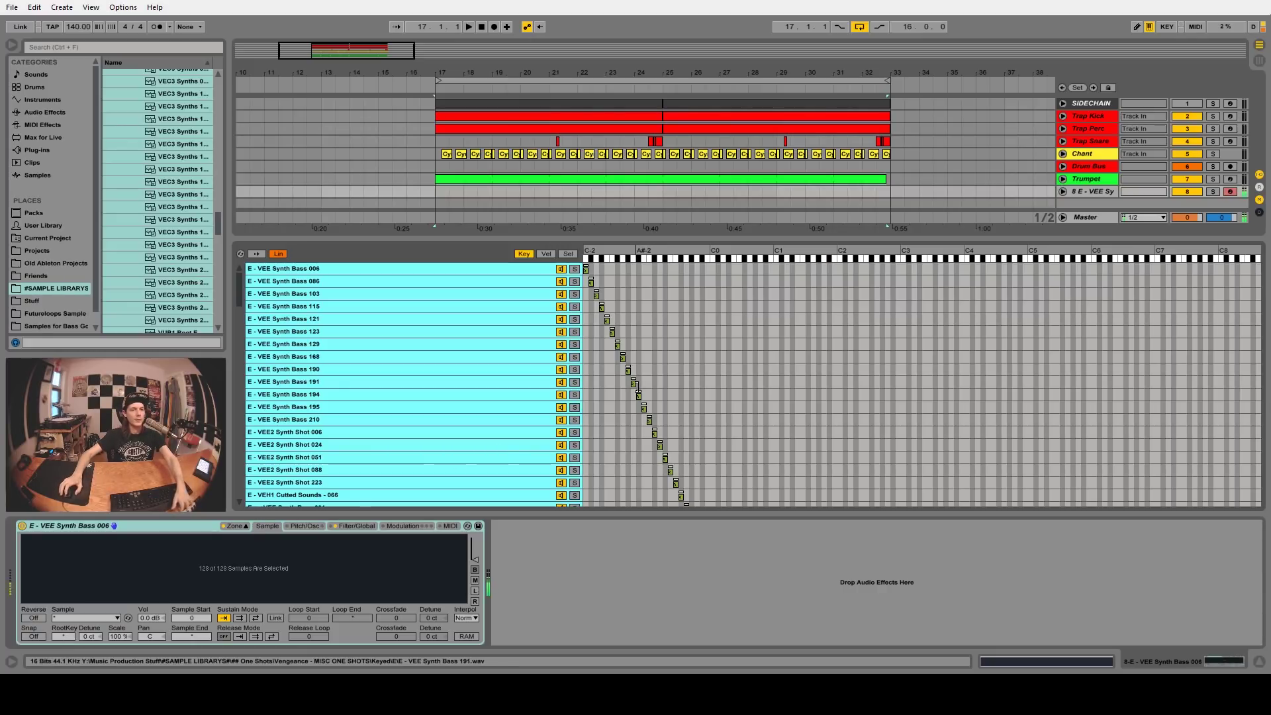
key("f")
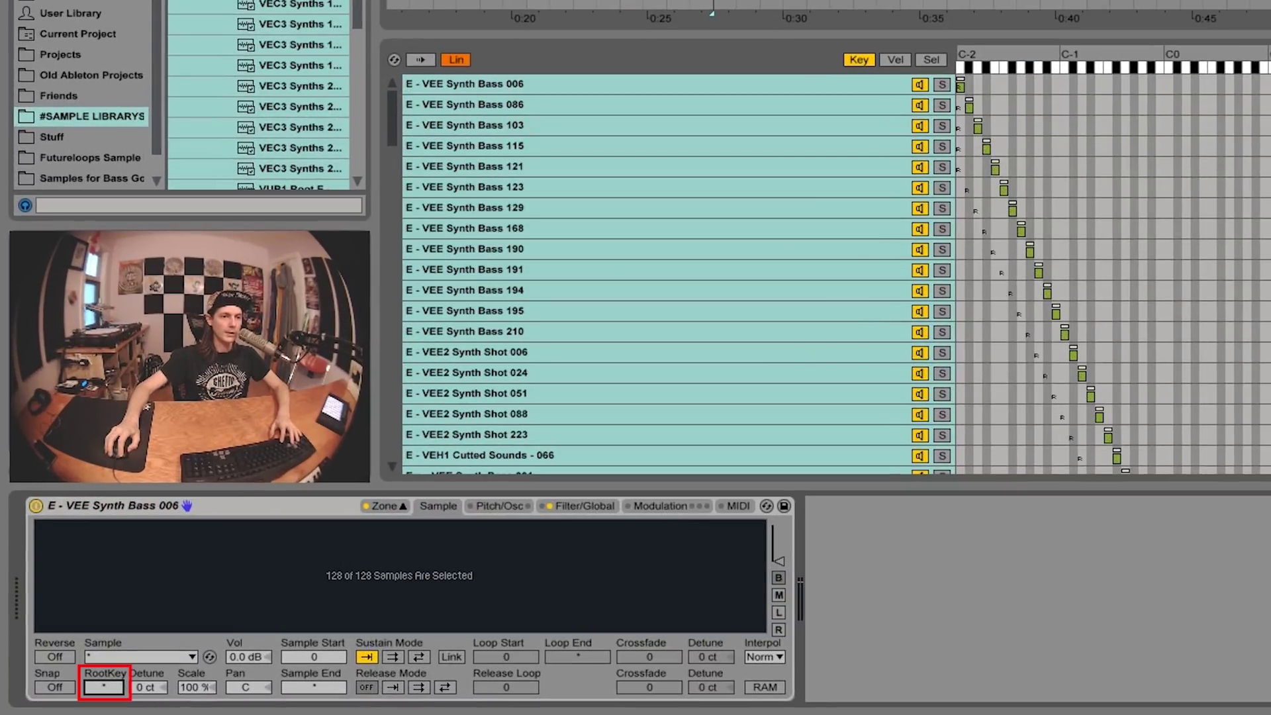
left_click_drag(104, 687, 104, 702)
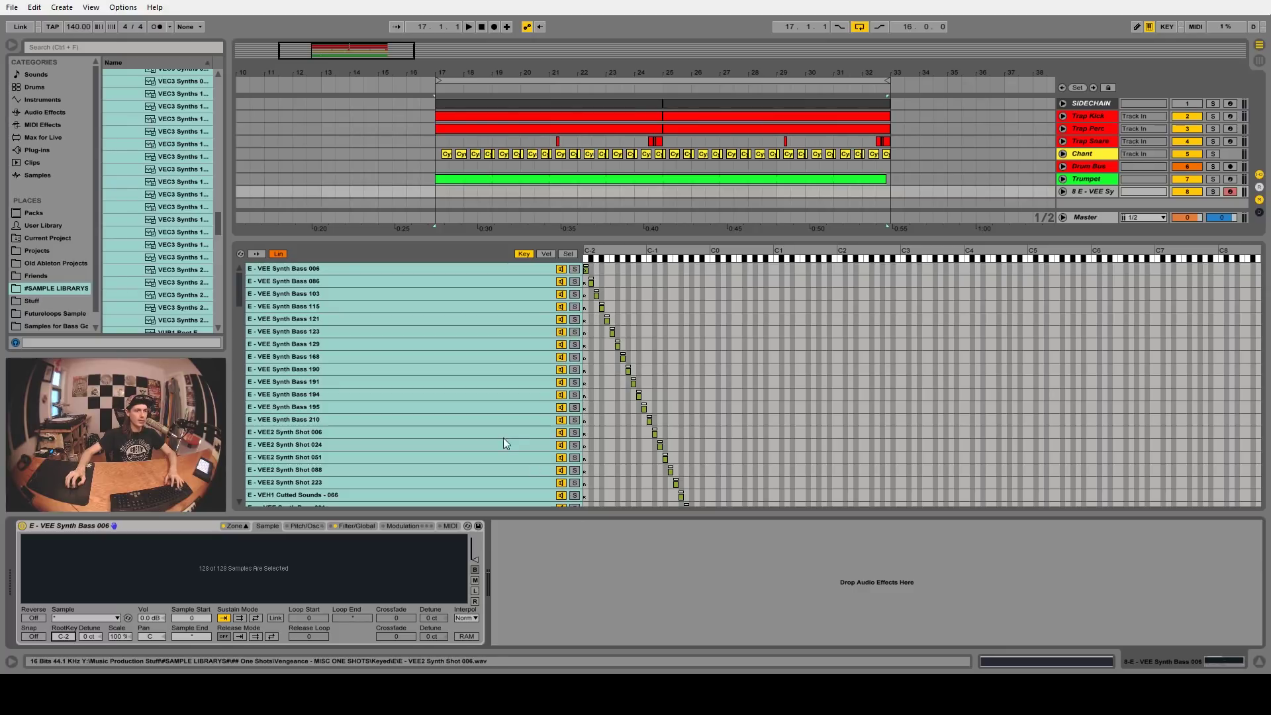
left_click_drag(63, 637, 63, 633)
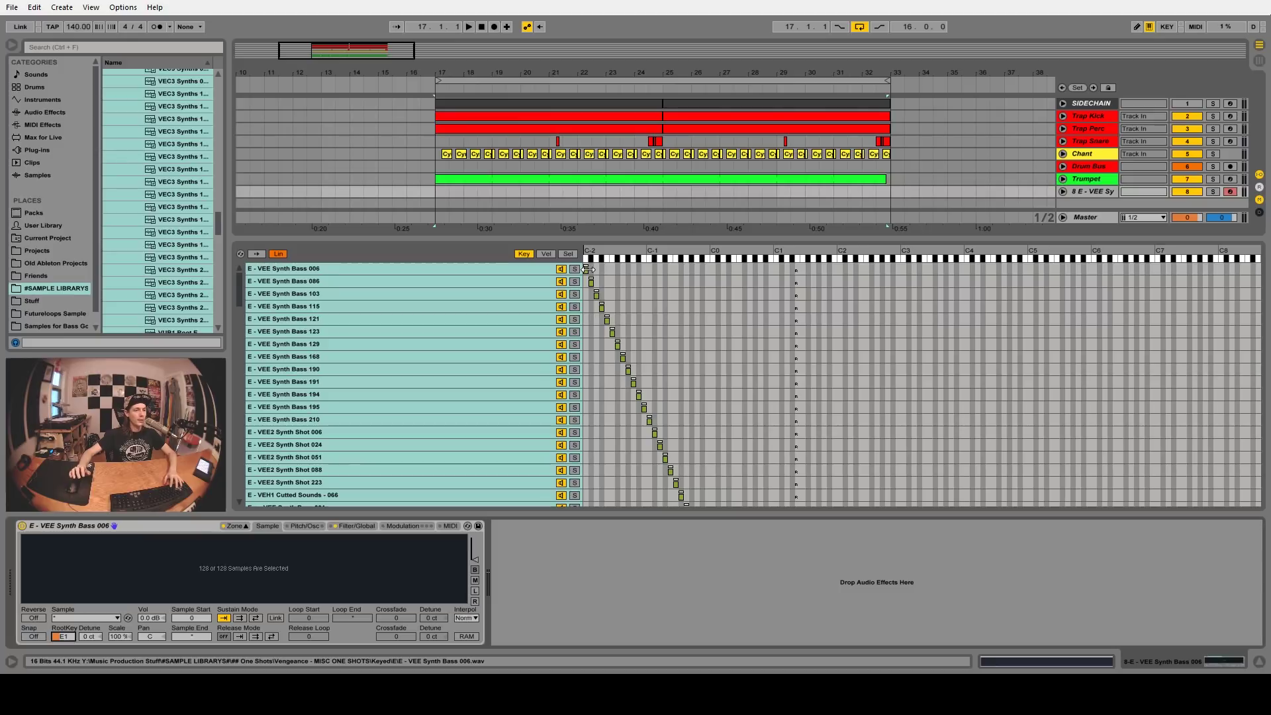
key("a")
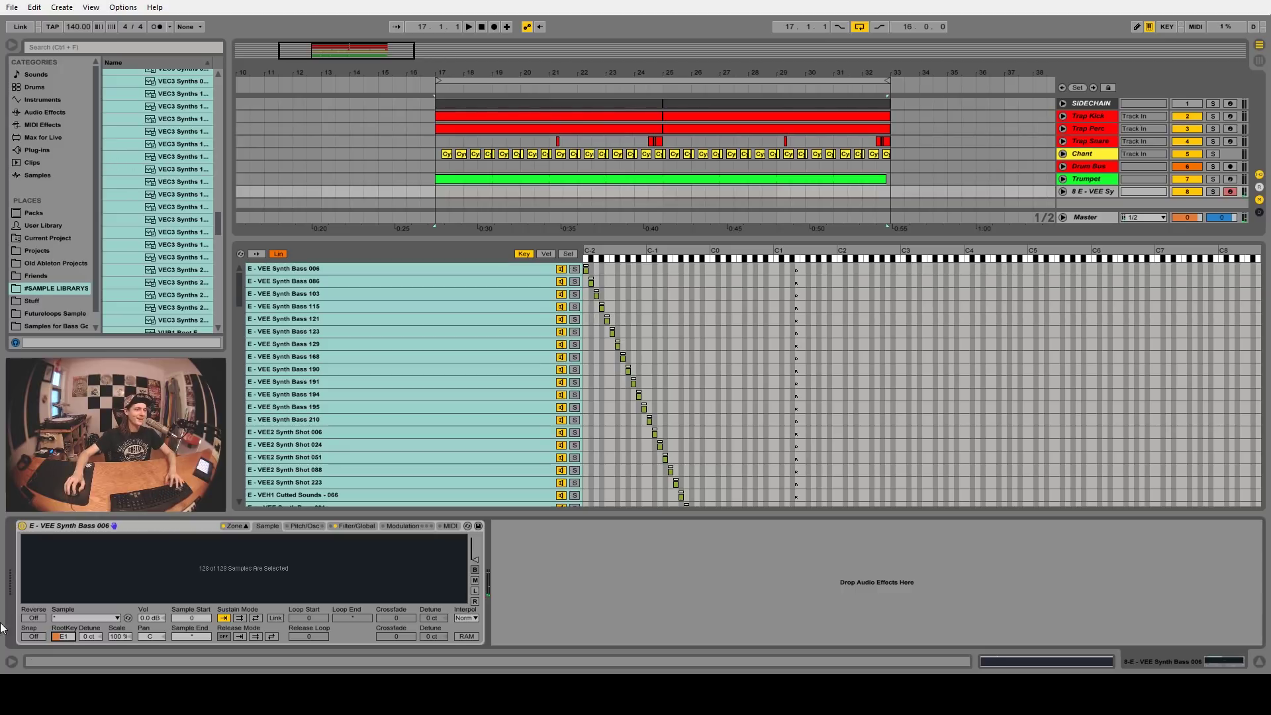
Step: Shift the Sampler's key zones by -8 semitones in its pitch settings and audition the notes
left_click(308, 527)
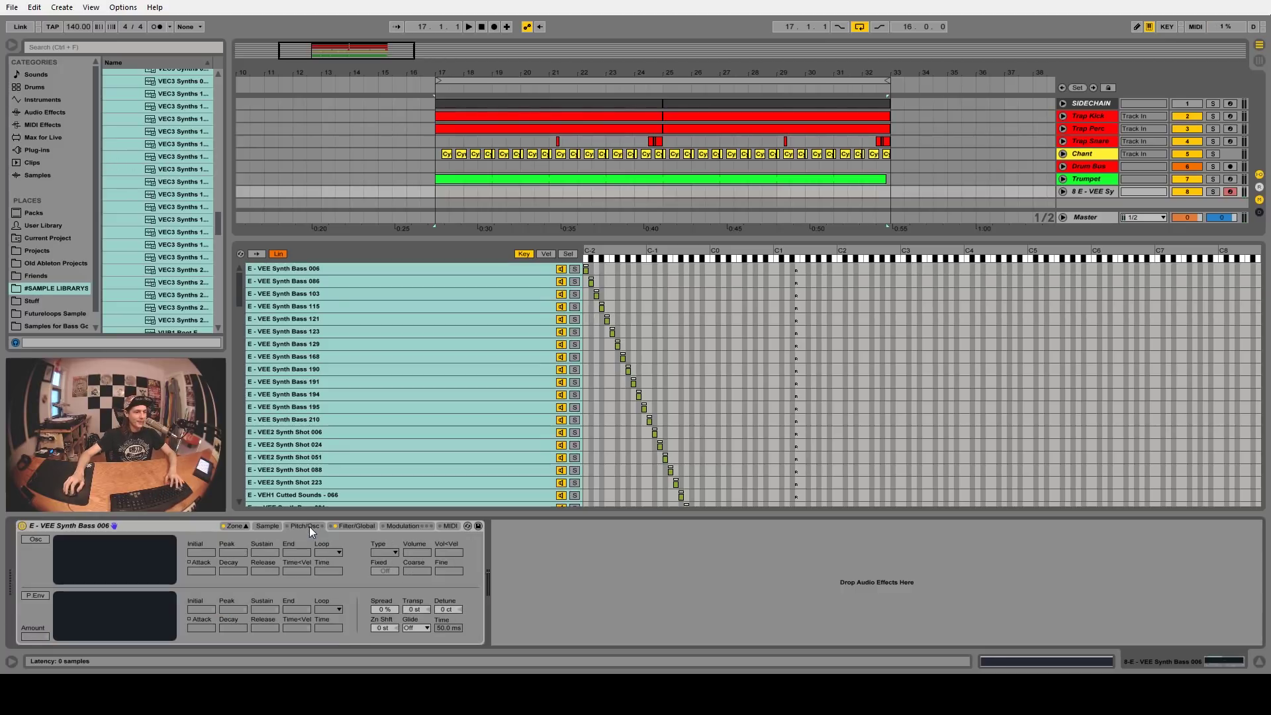
left_click(385, 629)
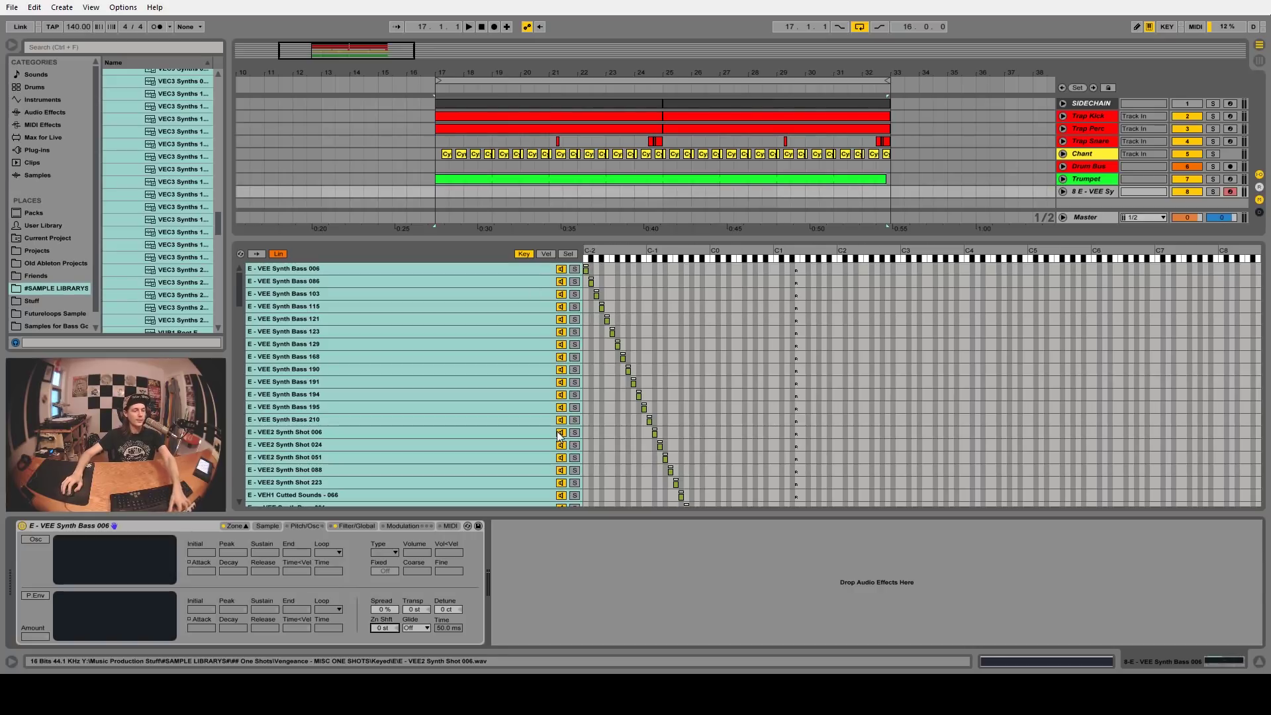
key("a")
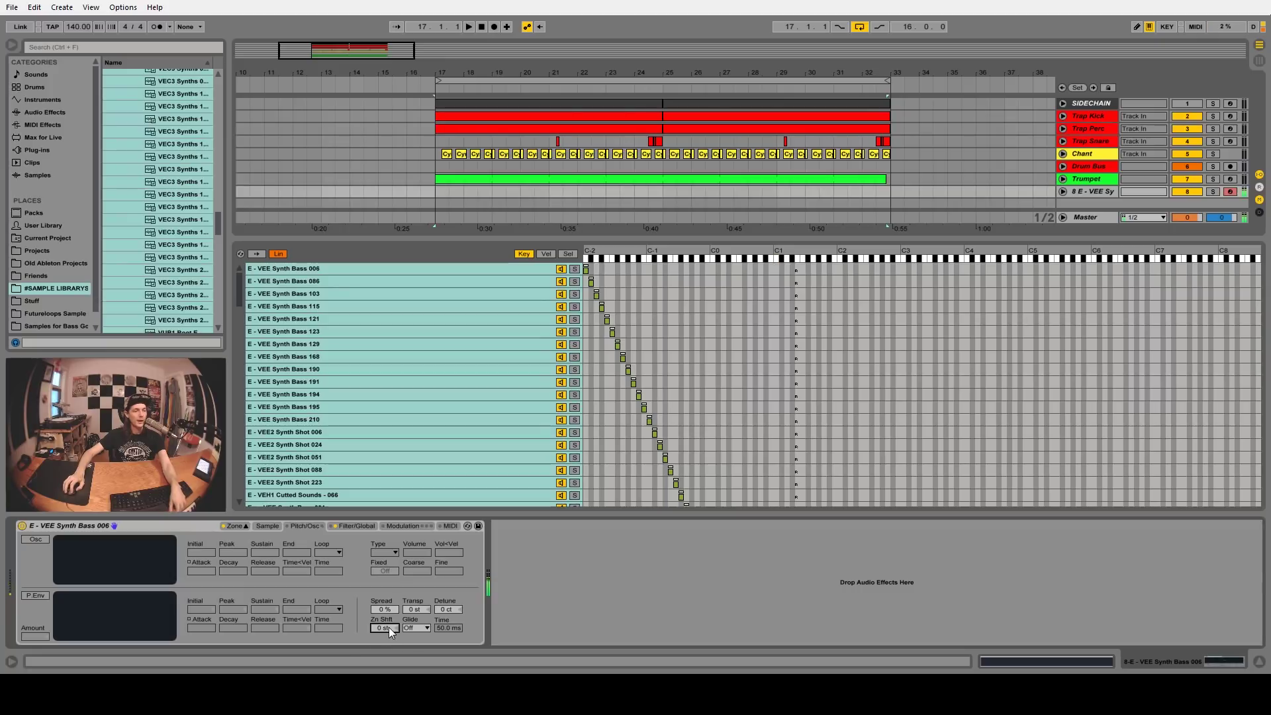
key("a")
left_click_drag(388, 629, 384, 649)
Step: Add a Max for Live LFO after the Sampler, map it to Key Zone Shift, and set its rate to 40 Hz
key("ctrl+f")
type("lfo")
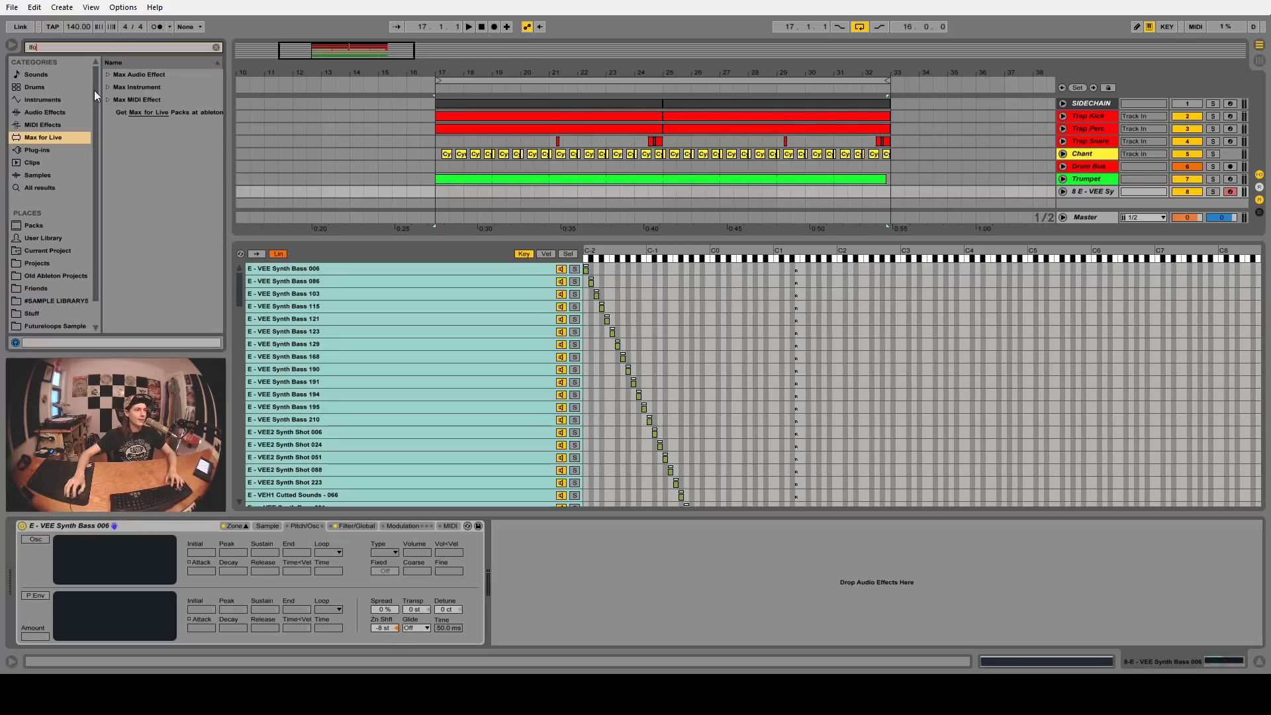
left_click_drag(109, 89, 529, 576)
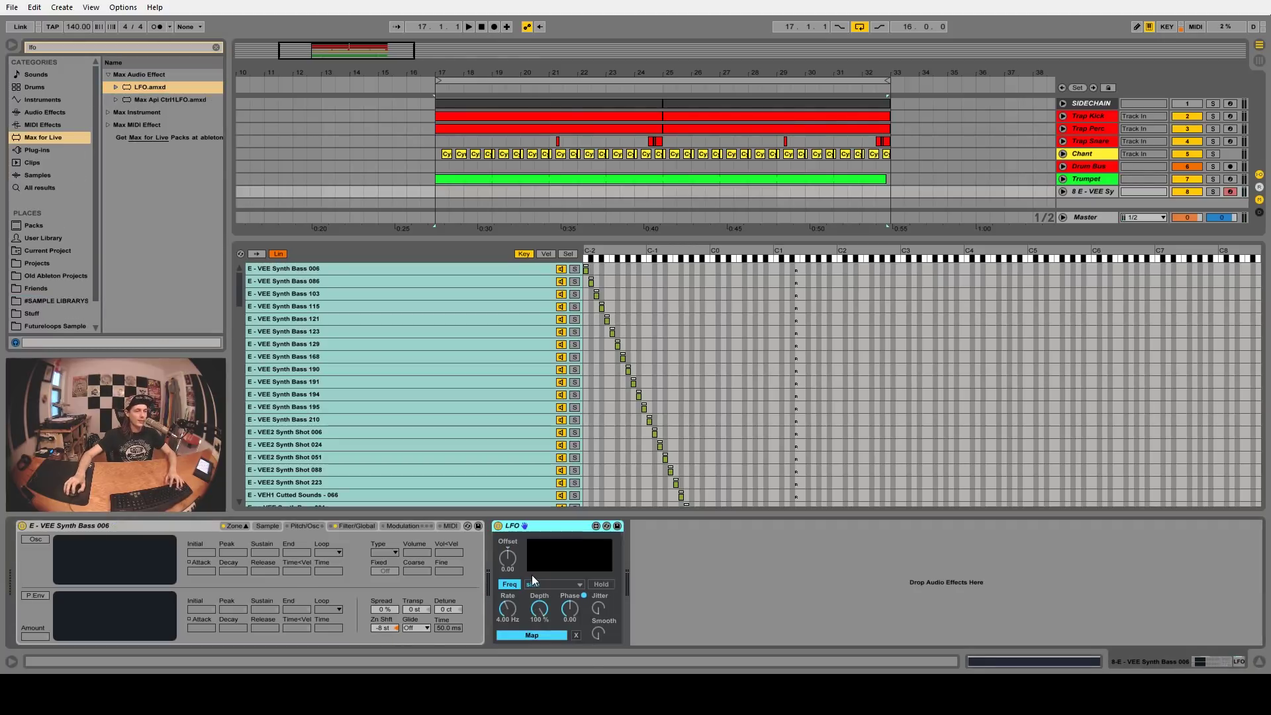
left_click(533, 635)
left_click(384, 628)
left_click_drag(507, 609, 507, 576)
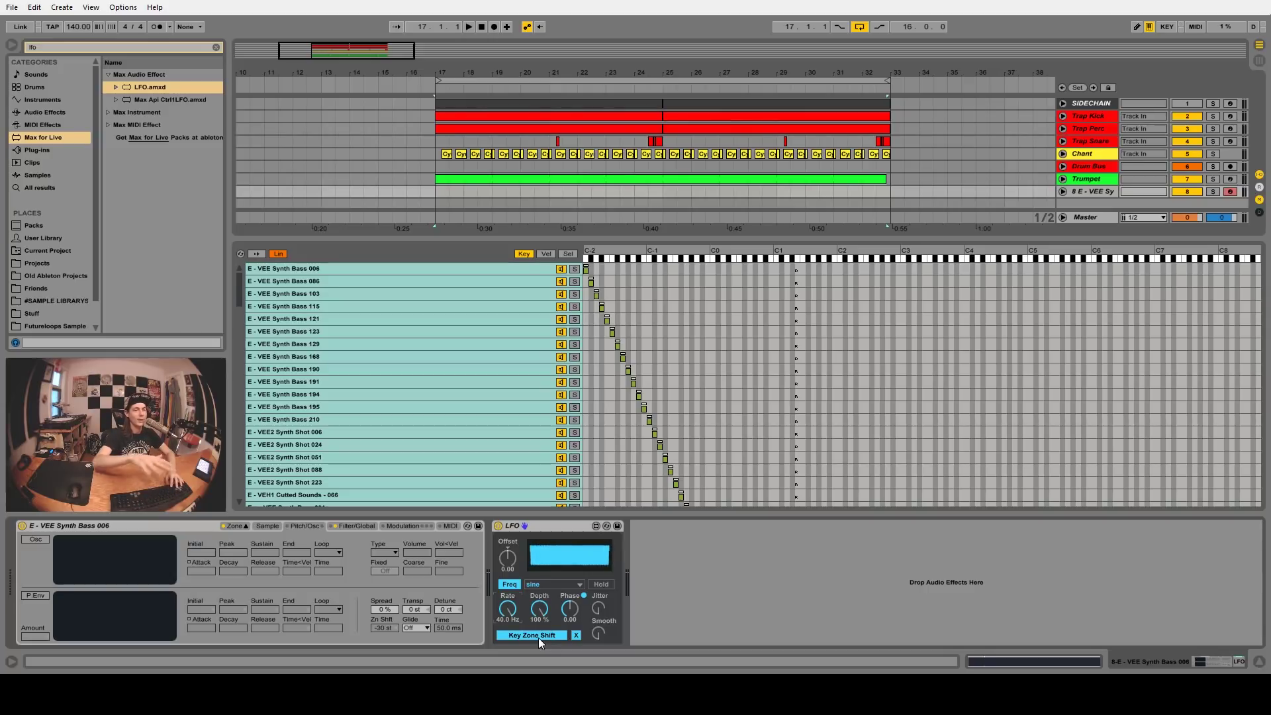
Step: Place an Arpeggiator before the Sampler with a 1/16 rate and 4 steps, and audition it over the arrangement
left_click(356, 526)
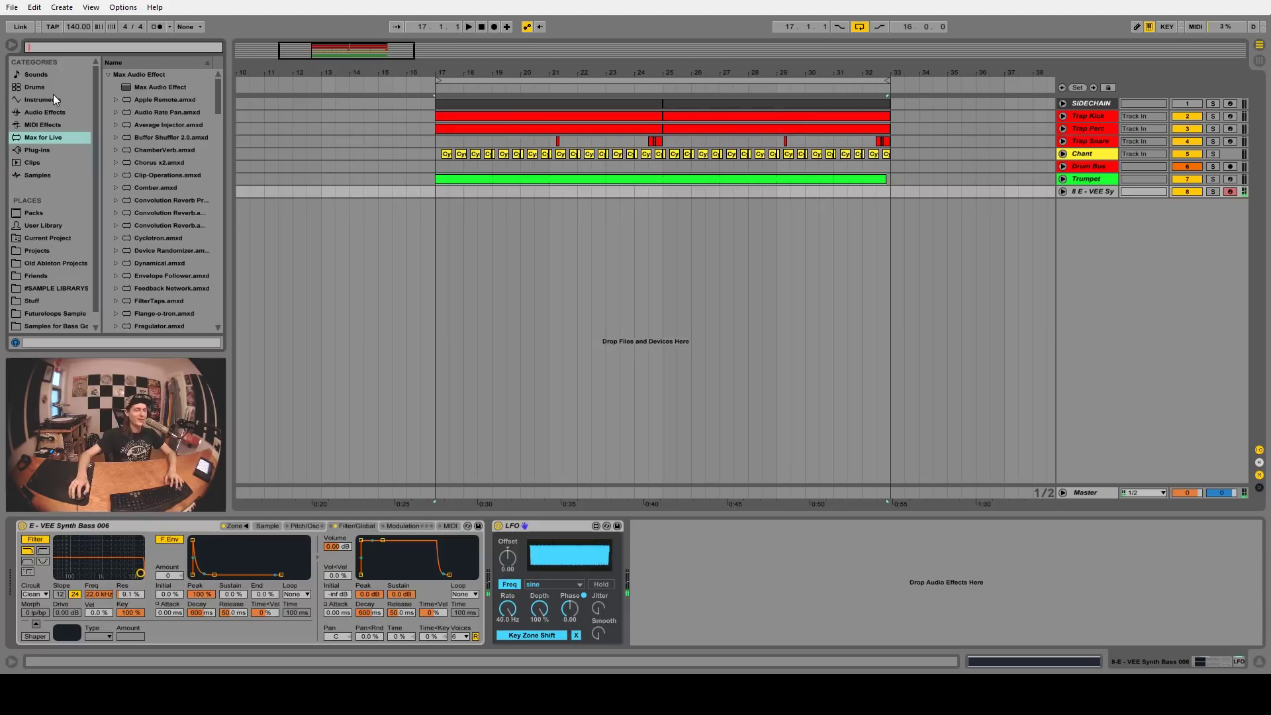
left_click(42, 125)
left_click_drag(144, 74, 37, 559)
left_click(73, 589)
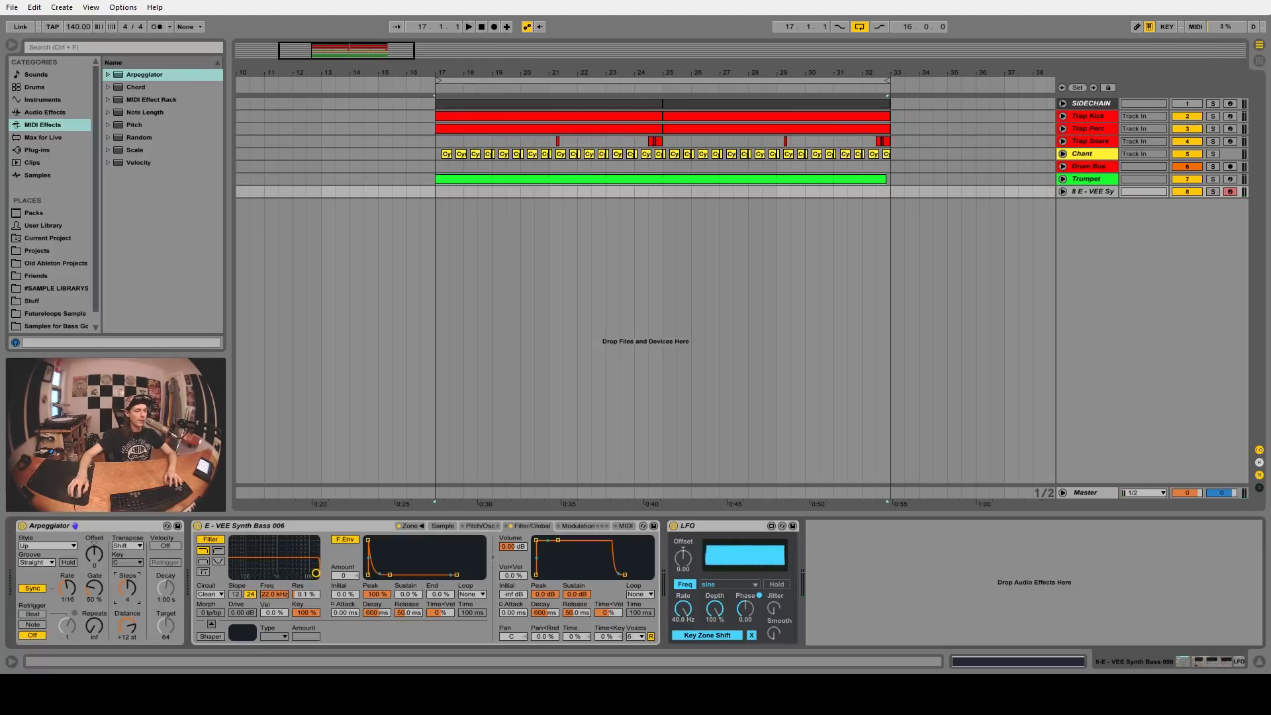
left_click_drag(129, 591, 129, 576)
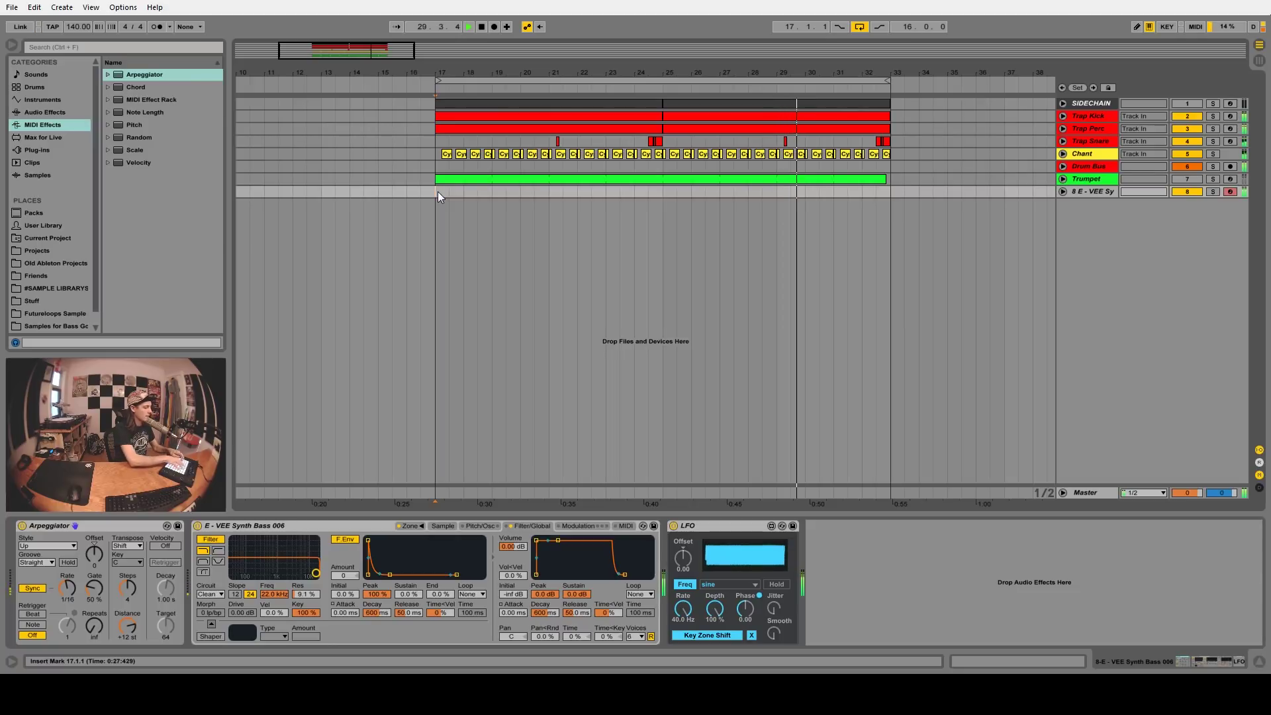
key("space")
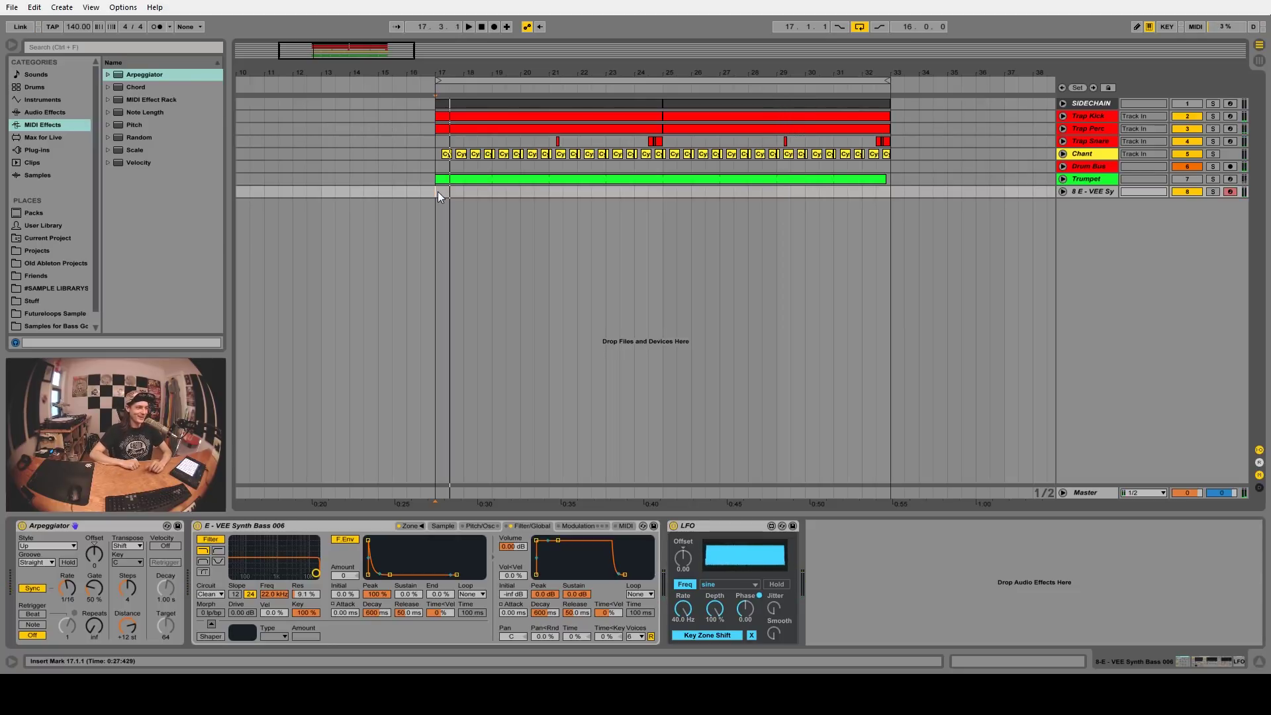
Step: Route the Sampler track's output into a new armed audio track below it and record the performance from bar 17
key("ctrl+shift+t")
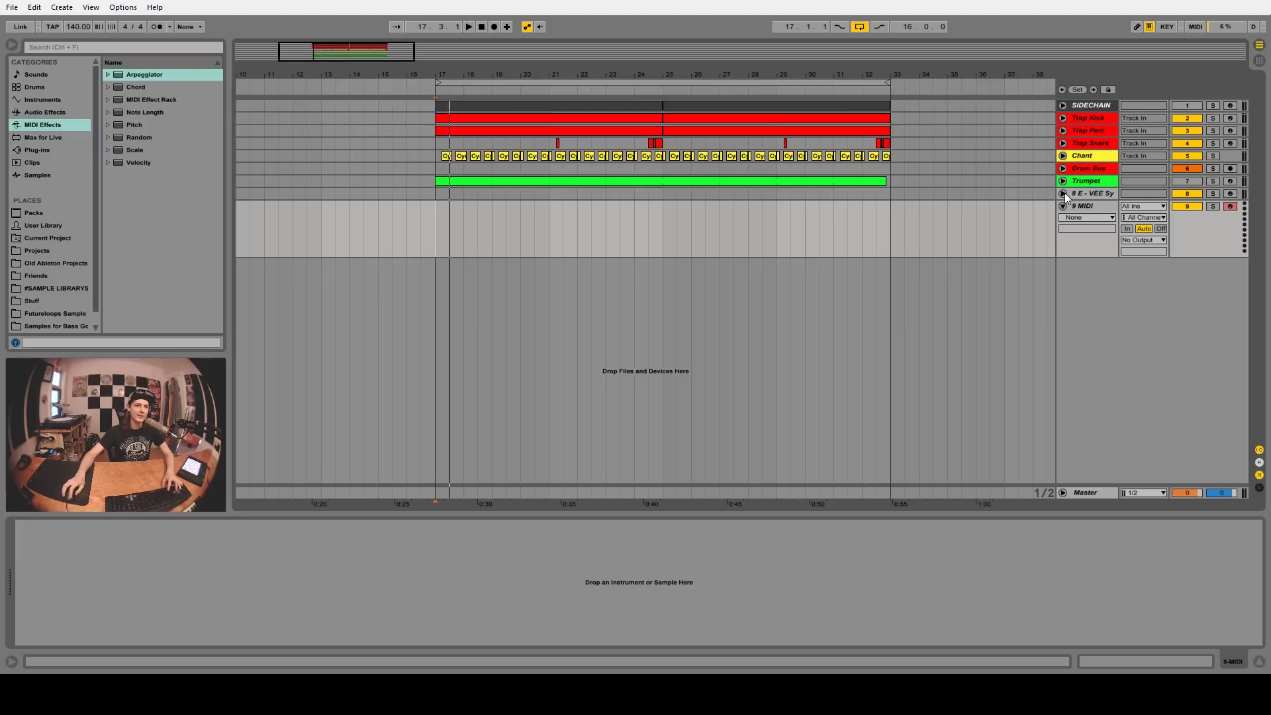
left_click(1063, 194)
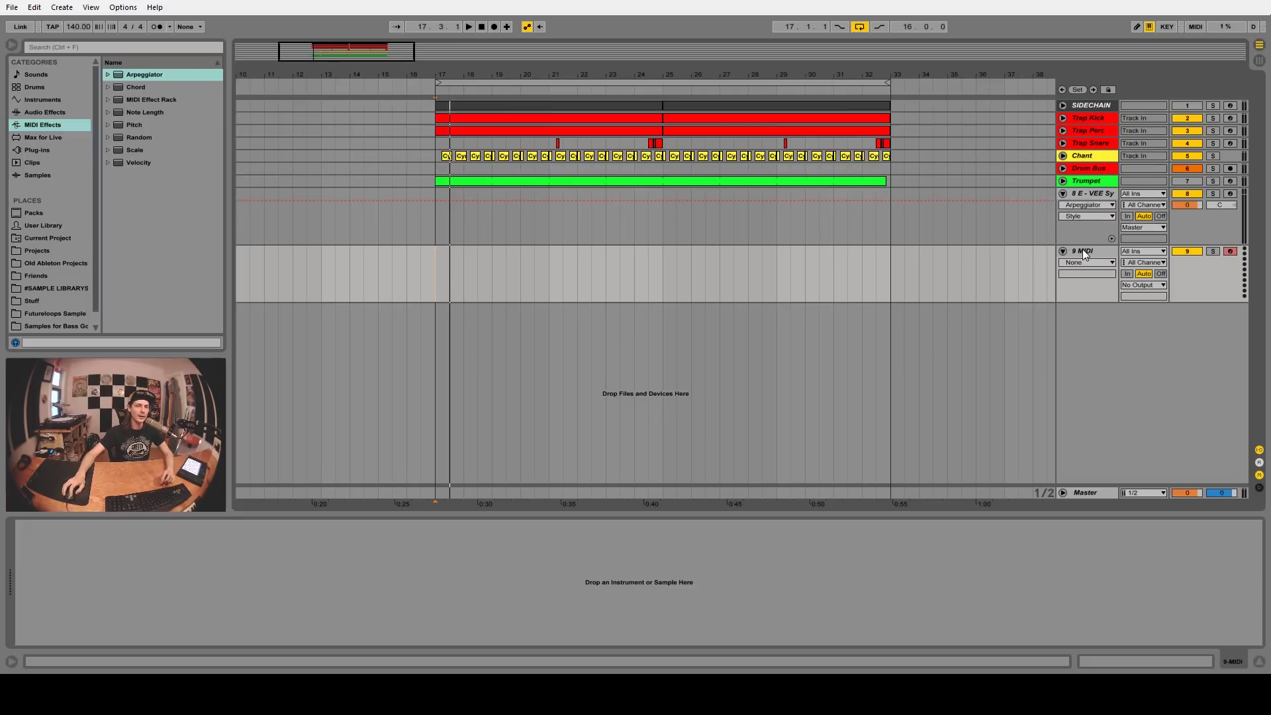
key("Delete")
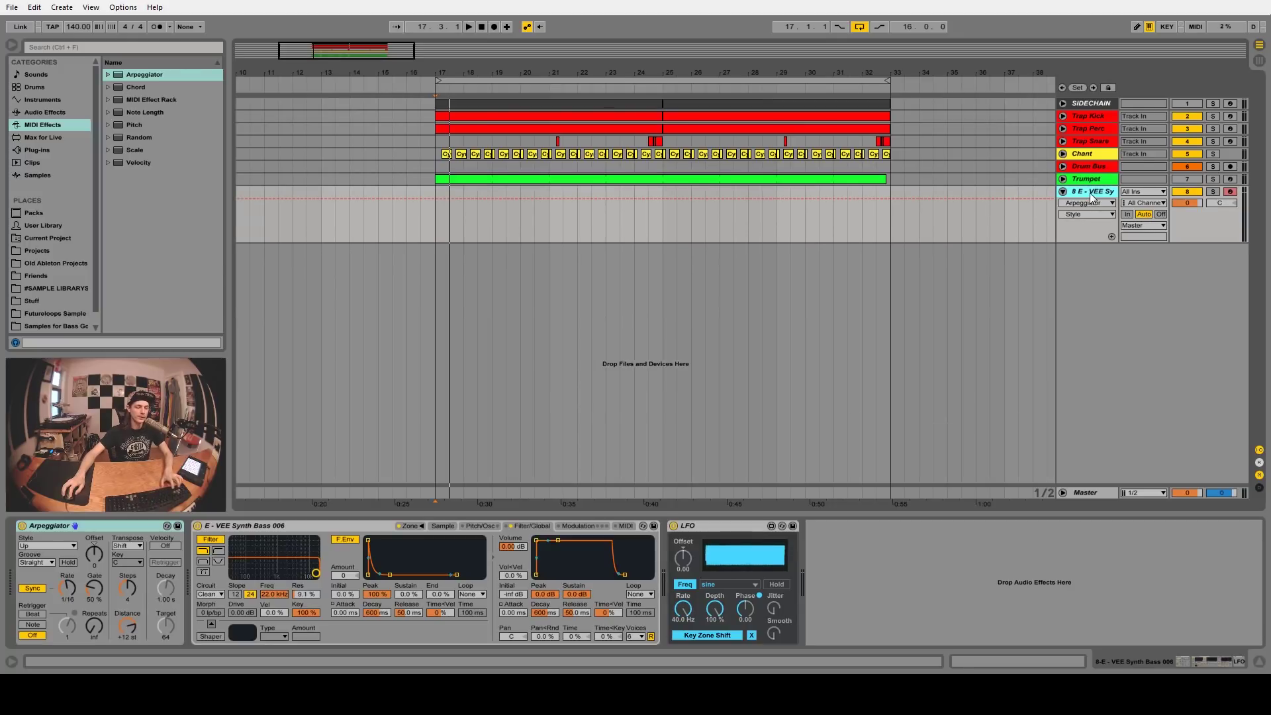
key("ctrl+t")
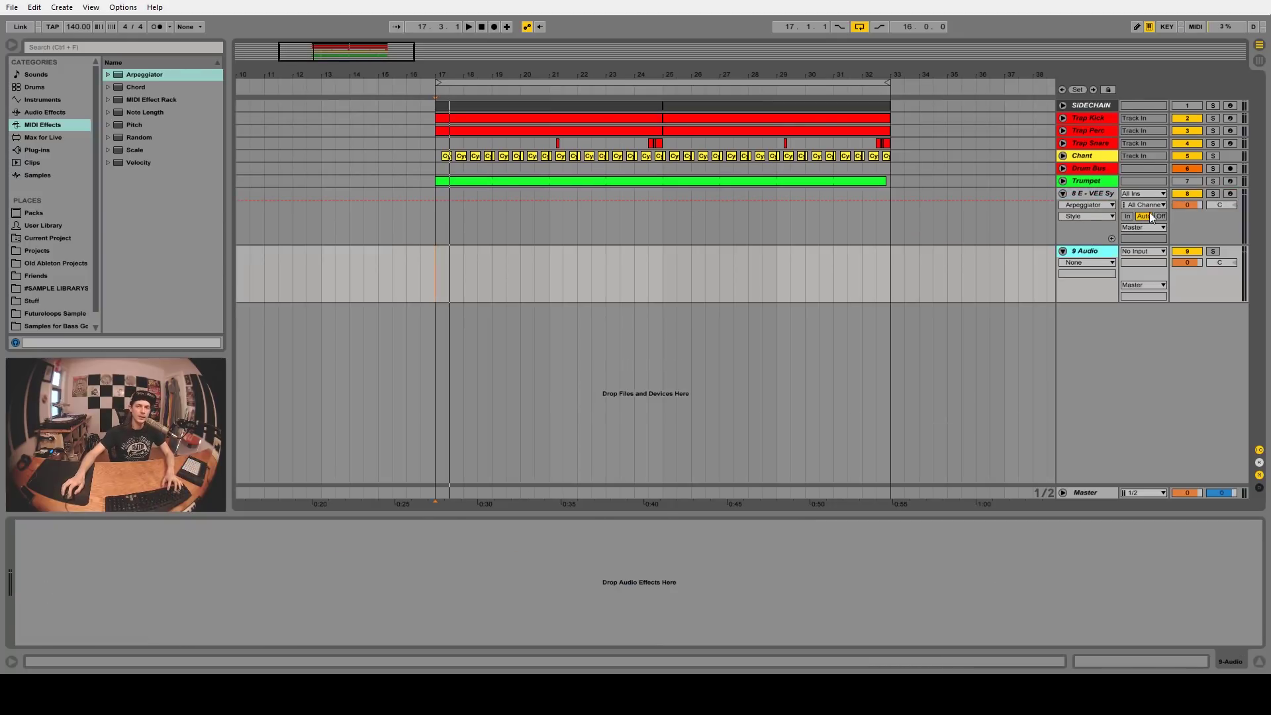
left_click(1148, 227)
left_click(1149, 290)
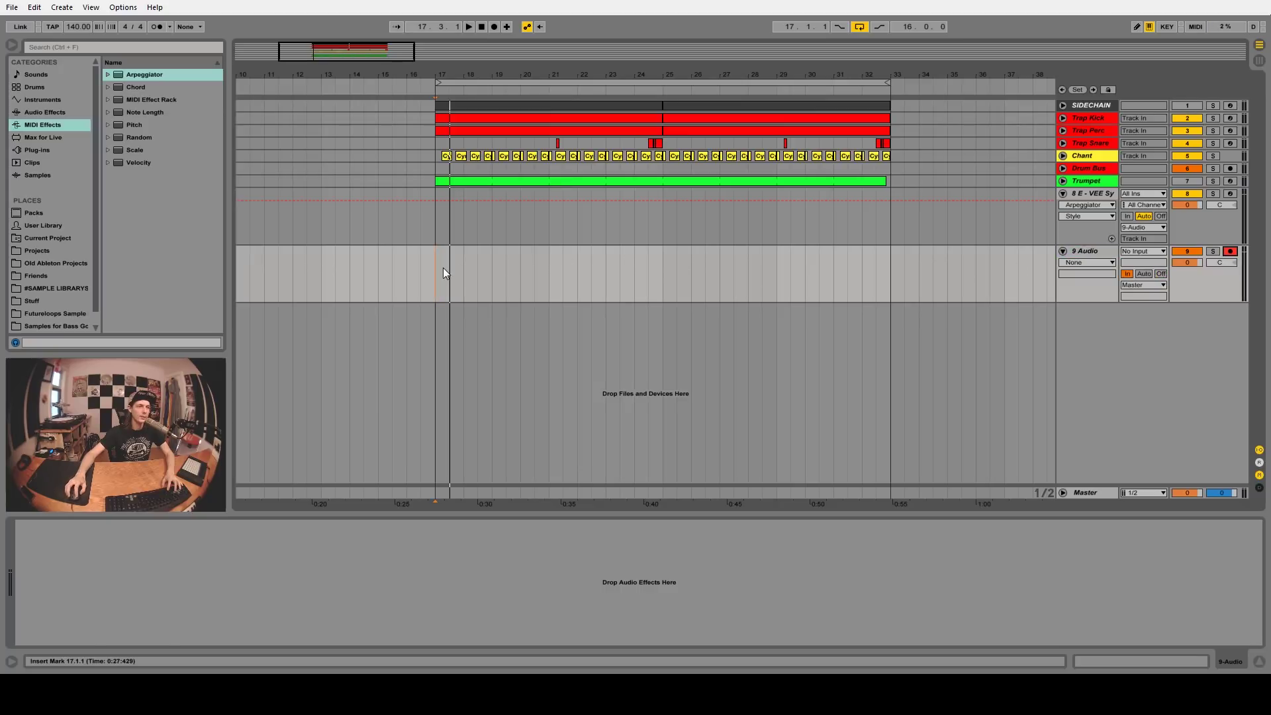
left_click(494, 27)
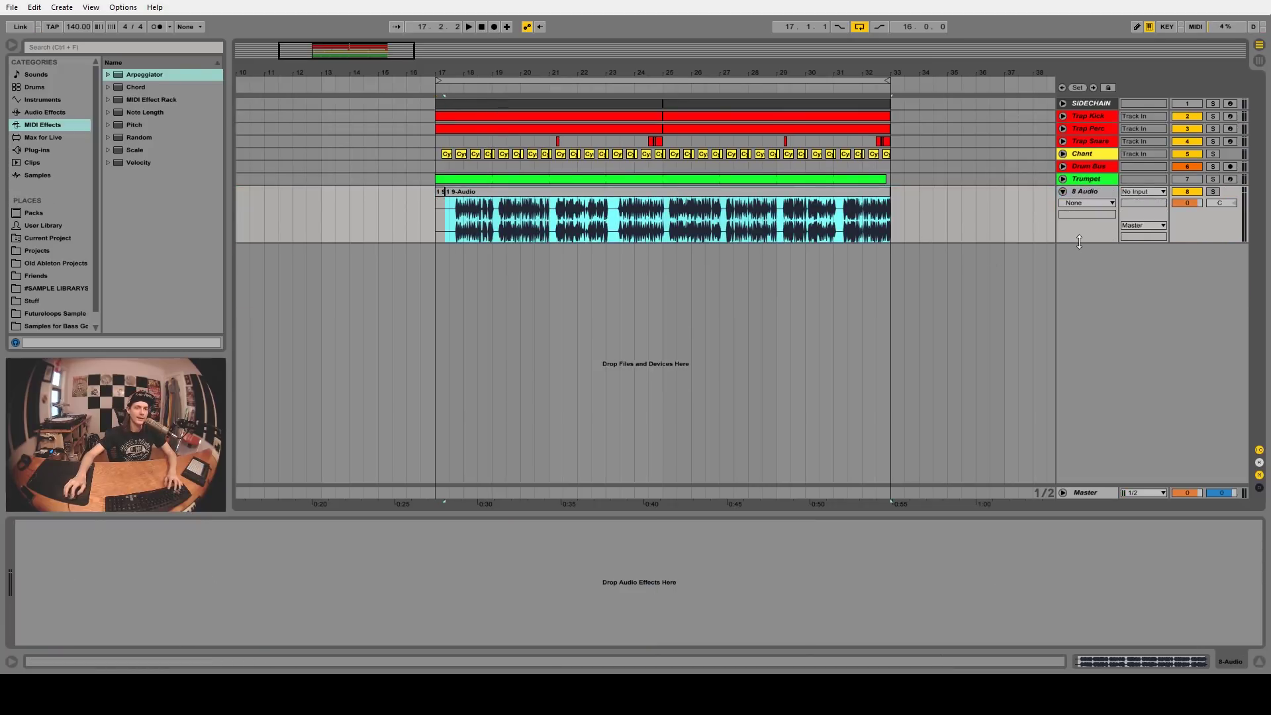
Step: Enlarge the recorded audio track and copy it below the second drum section's Drum Bus
left_click_drag(954, 242, 941, 285)
mouse_move(569, 78)
left_mouse_down()
mouse_move(563, 192)
mouse_move(573, 86)
left_mouse_up()
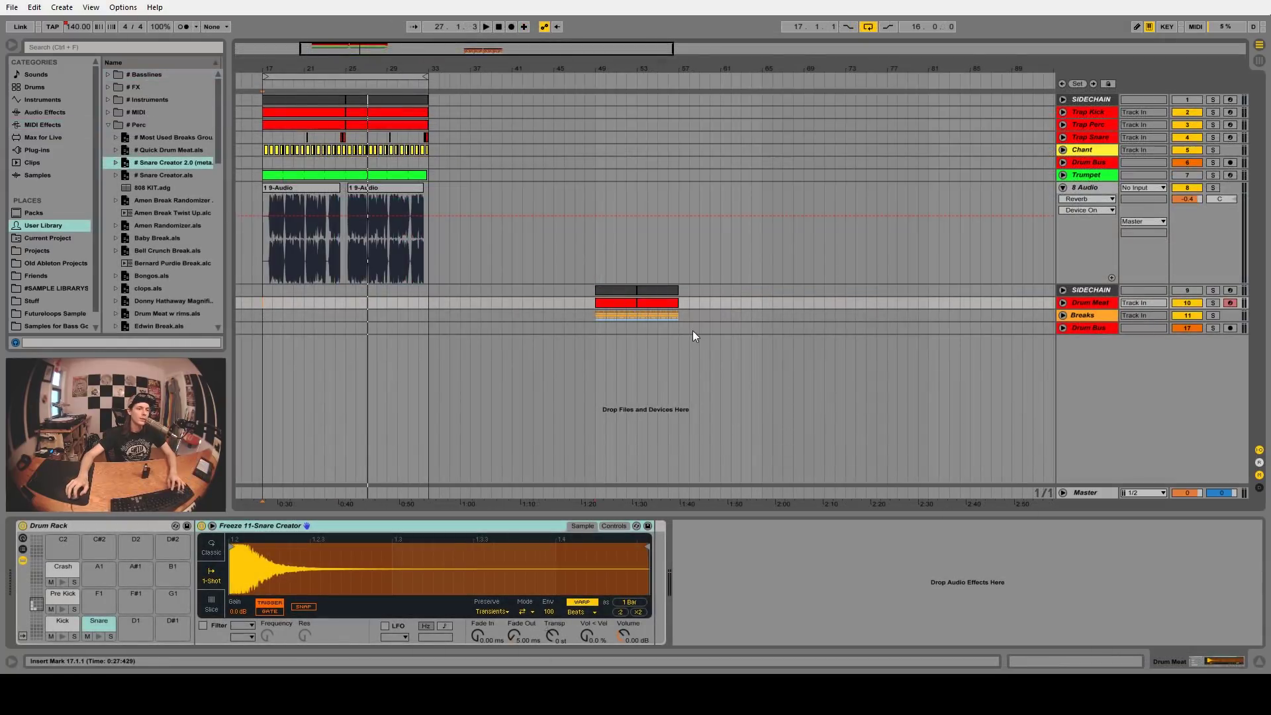
left_click_drag(598, 329, 680, 327)
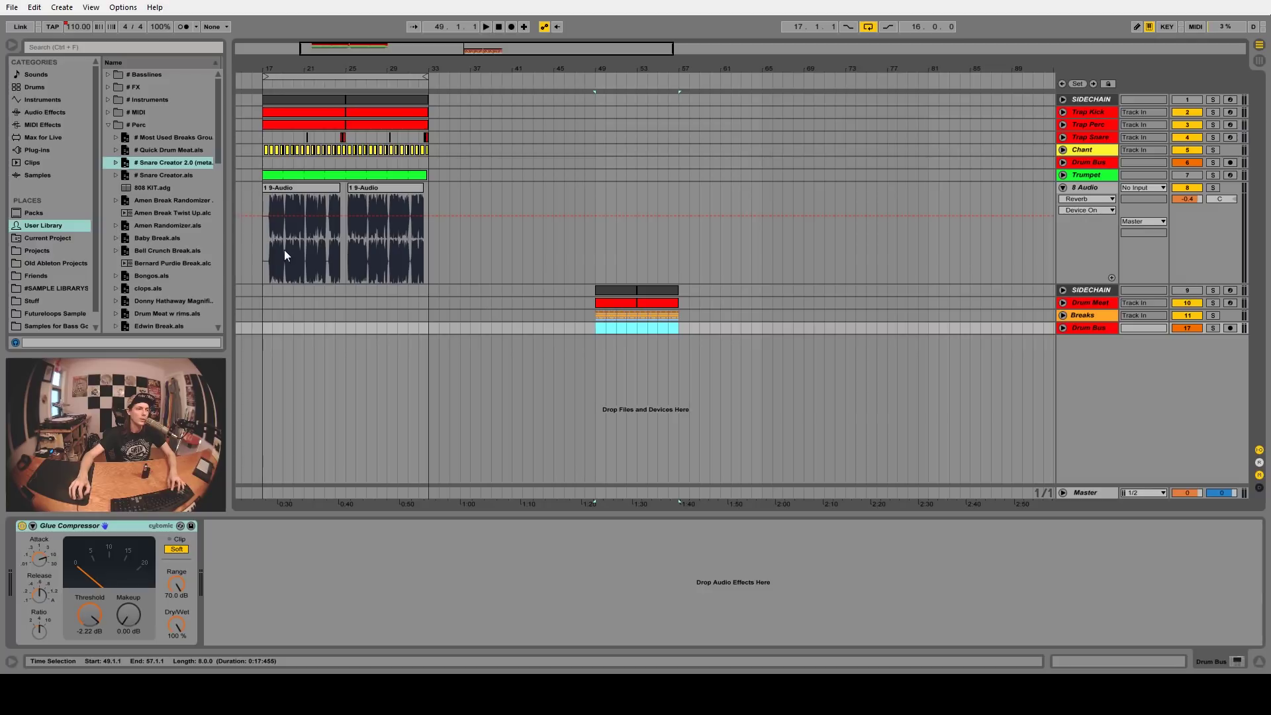
left_click_drag(1086, 252, 1068, 378)
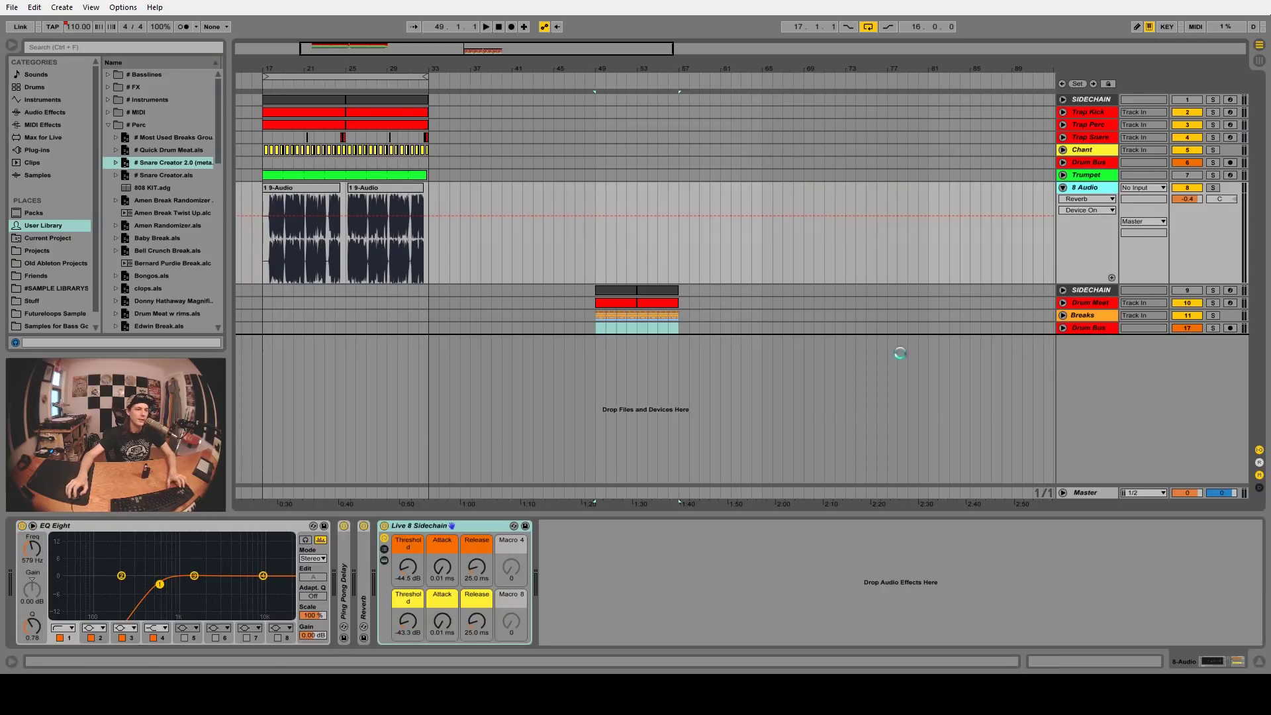
Step: Place a two-bar excerpt of the recording at bar 49 on the copied track and repeat it up to bar 57
left_click_drag(311, 398, 604, 352)
key("ctrl+d")
key("ctrl+d")
key("ctrl+d")
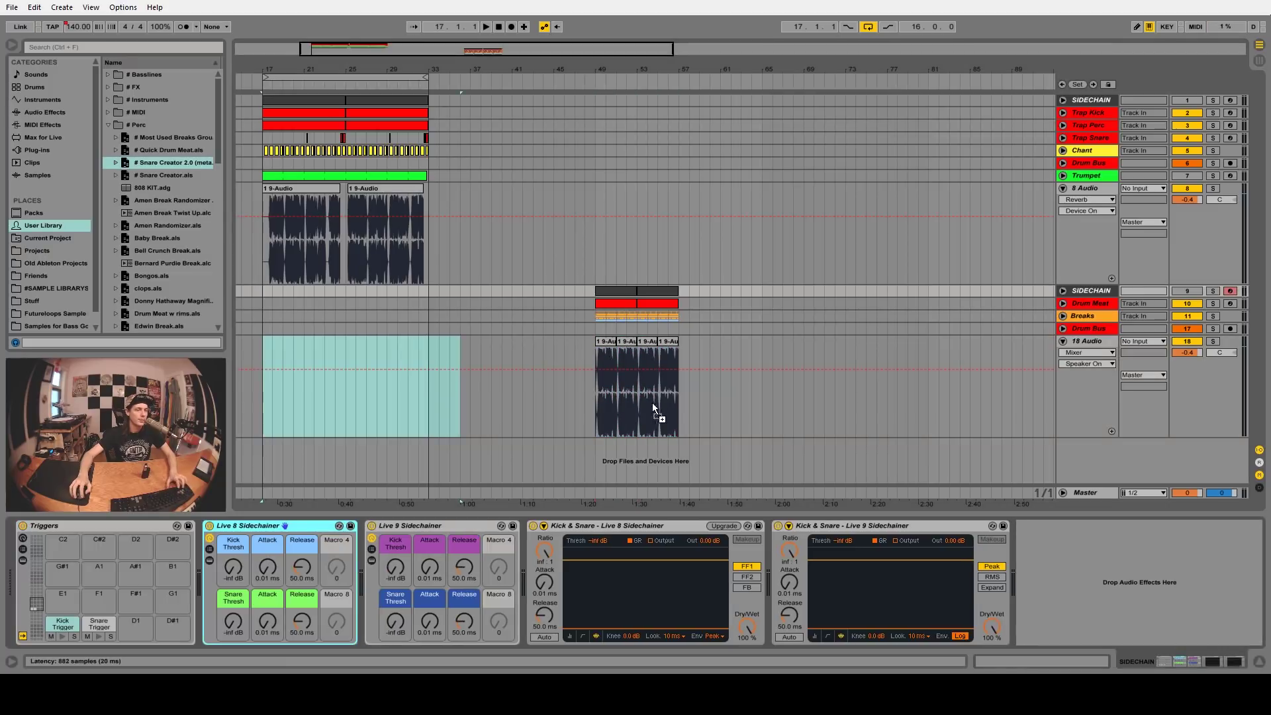
Step: Copy the second SIDECHAIN track's Live 8 Sidechainer to 18 Audio with a 25 ms release and audition from bar 49
left_click(608, 427)
left_click_drag(434, 568, 437, 639)
left_click(603, 375)
key("space")
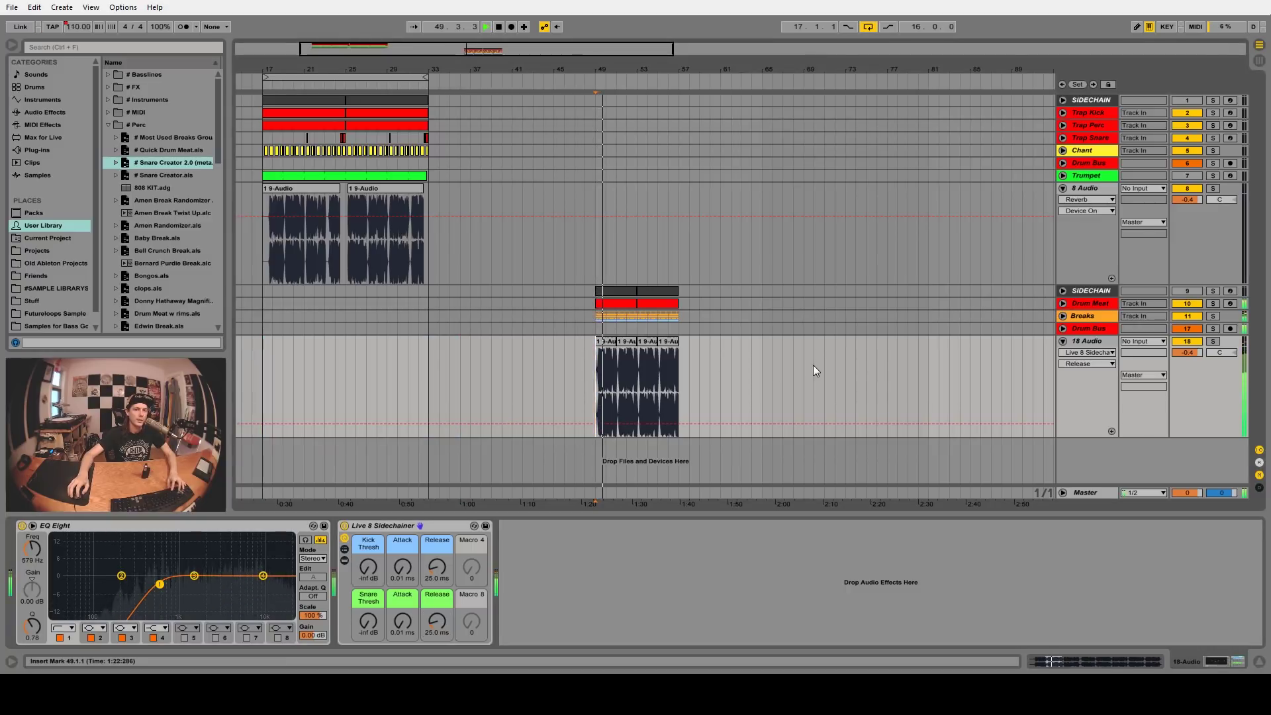
Step: Select the four clips from bar 49 to 57 on 18 Audio and set their warp mode to Beats with 1/16 preserve
left_click(682, 377)
left_click_drag(682, 377, 596, 376)
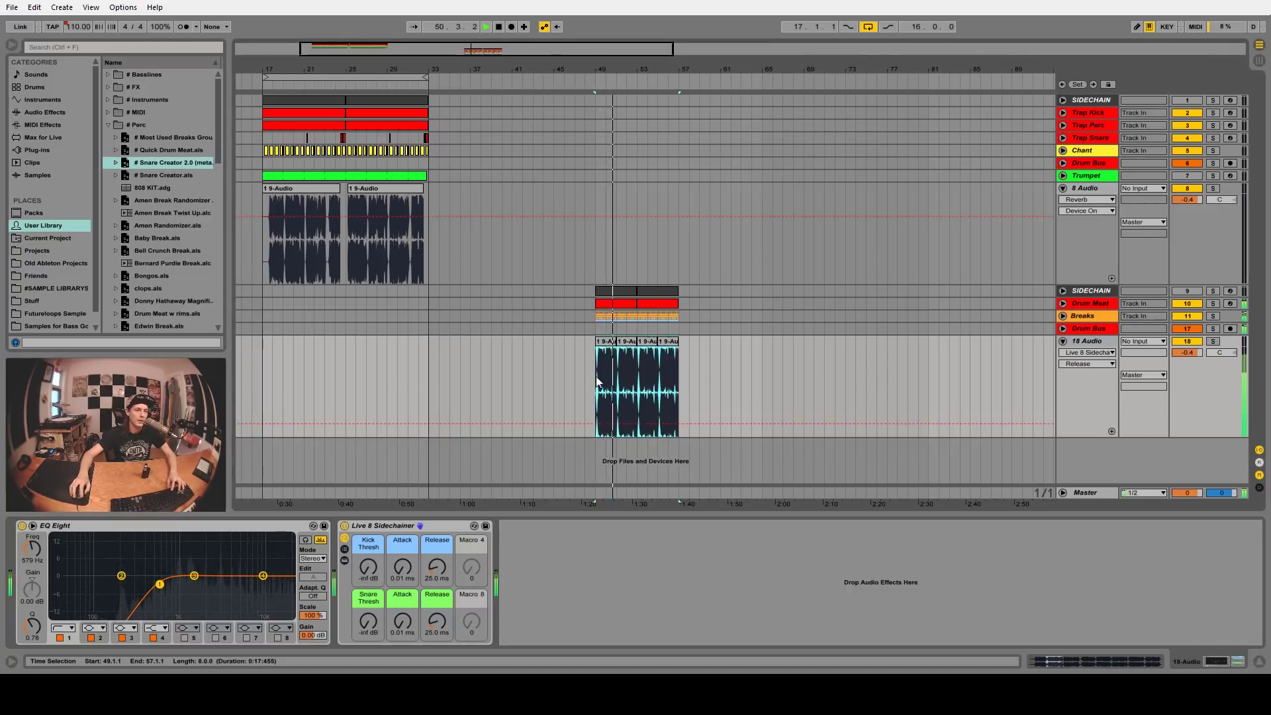
key("space")
key("shift+Tab")
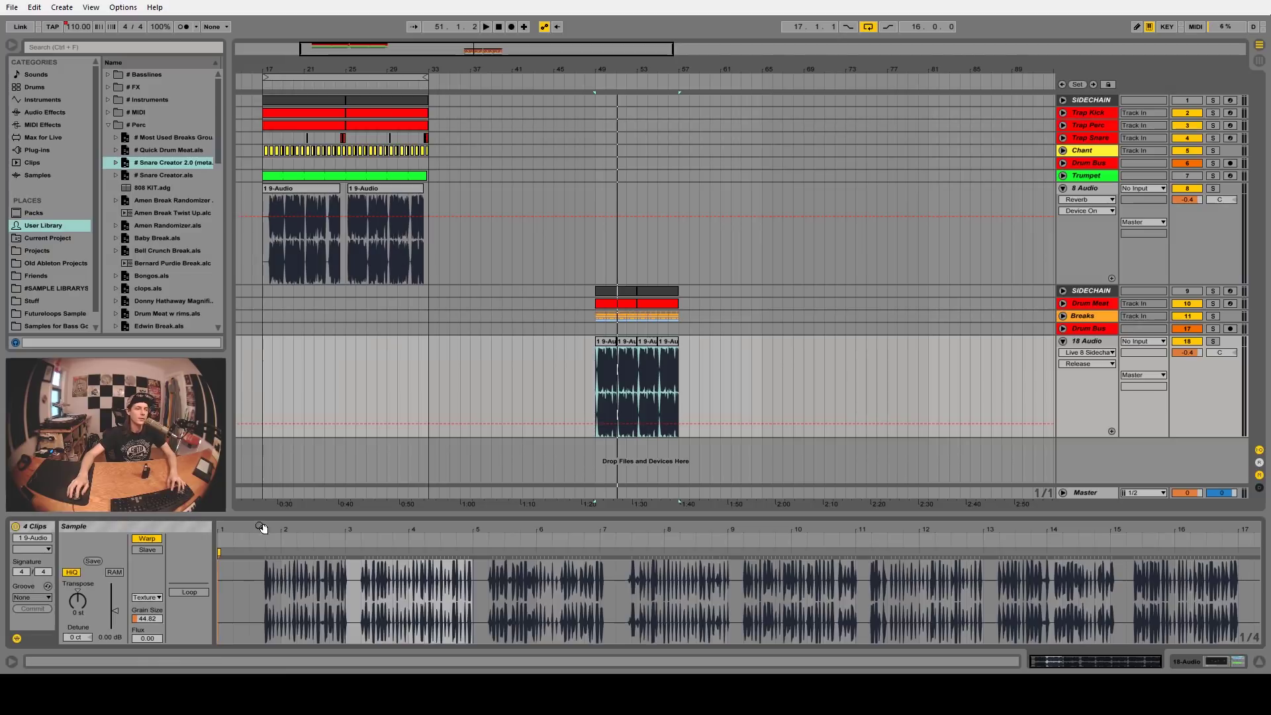
left_click(147, 597)
left_click(146, 598)
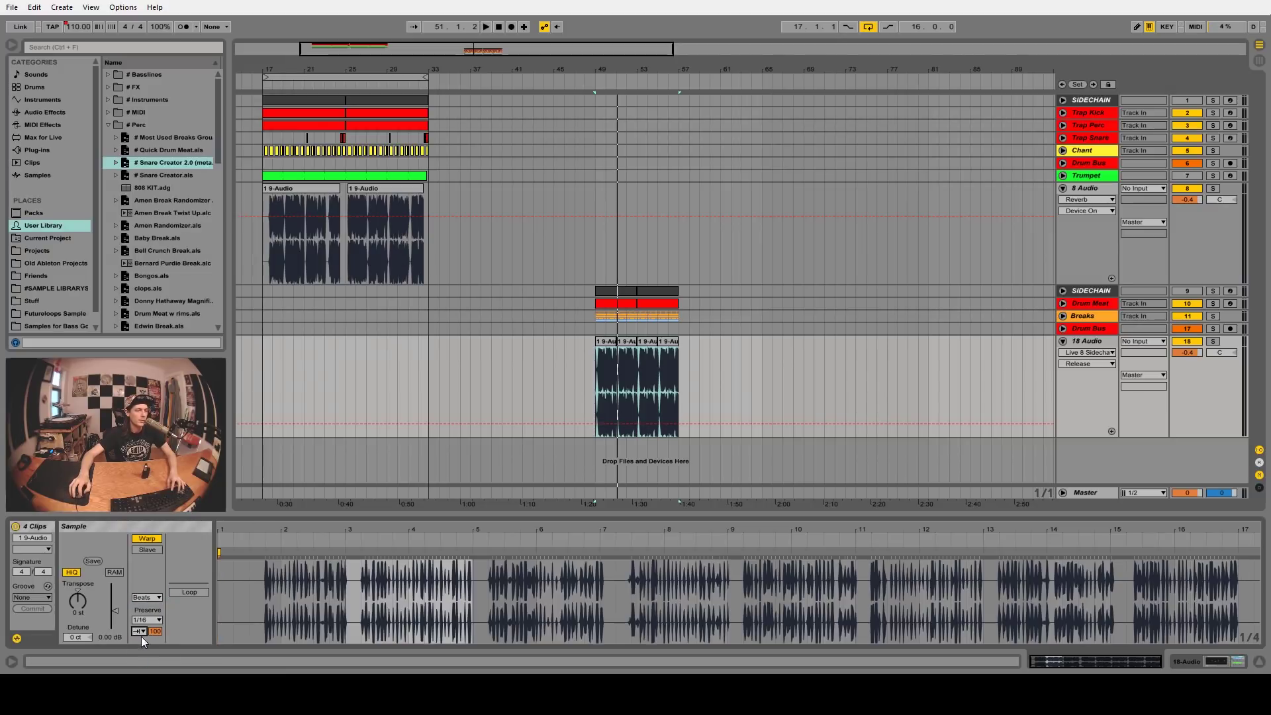
Step: Apply Slynk's Funky Groove to the four selected clips and play them with the drums
left_click(32, 598)
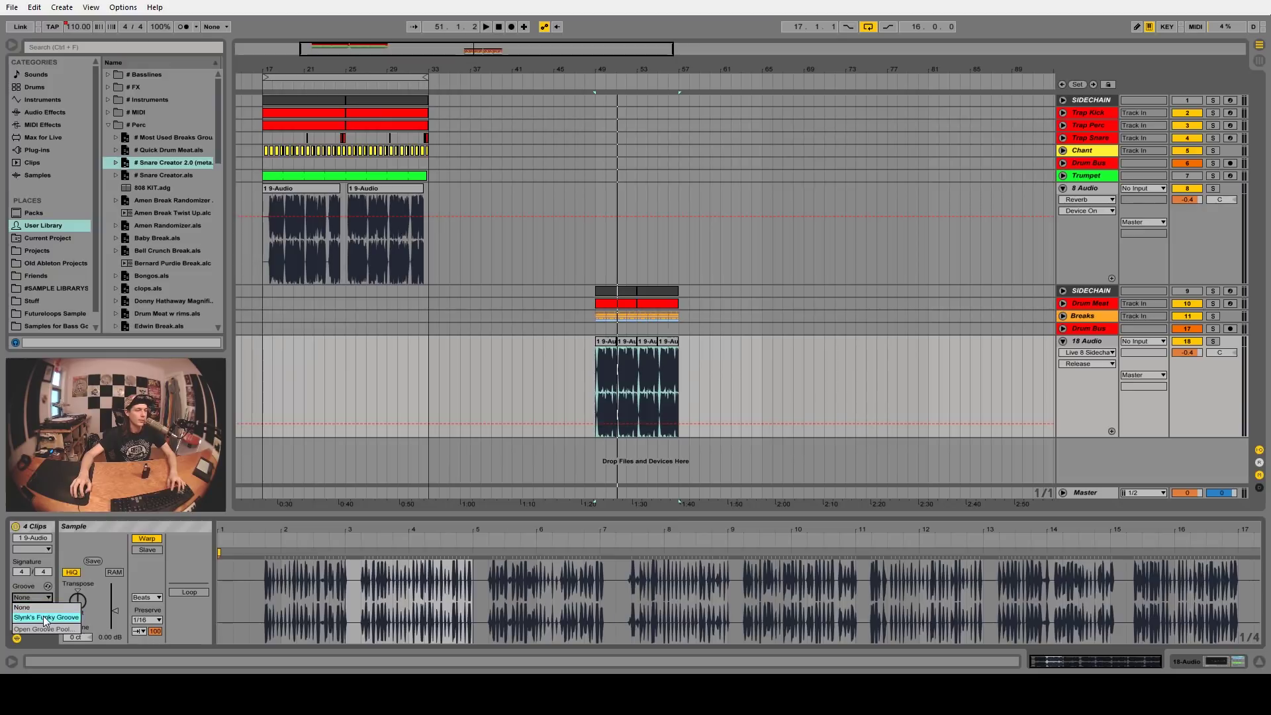
left_click(44, 620)
key("z")
key("space")
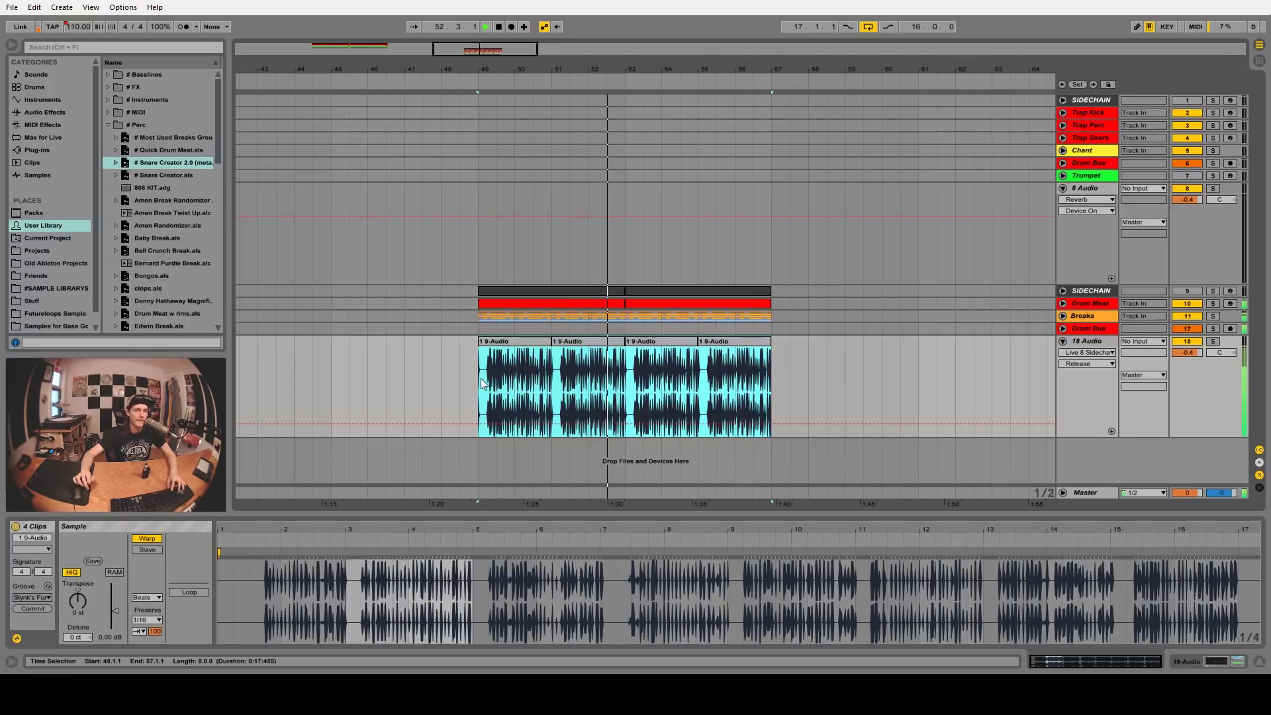
key("space")
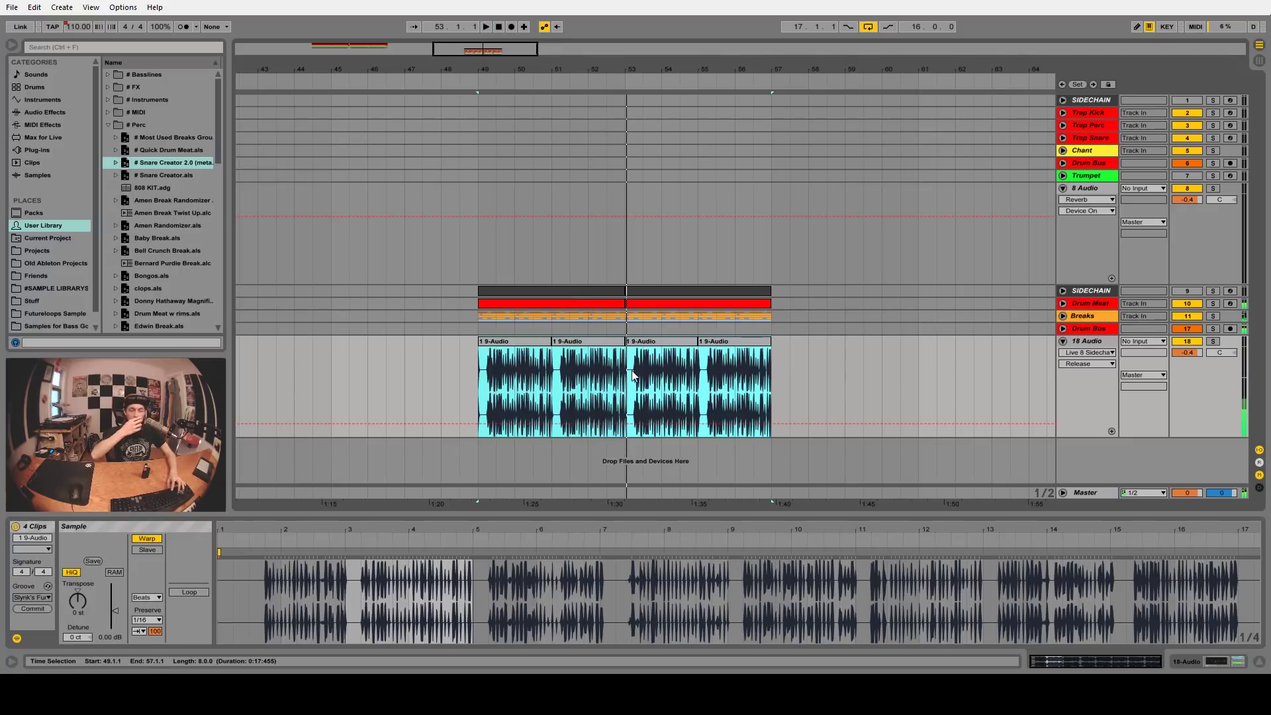
Step: Collapse the 18 Audio track and add a Sampler on a new MIDI track below it
left_click(1064, 341)
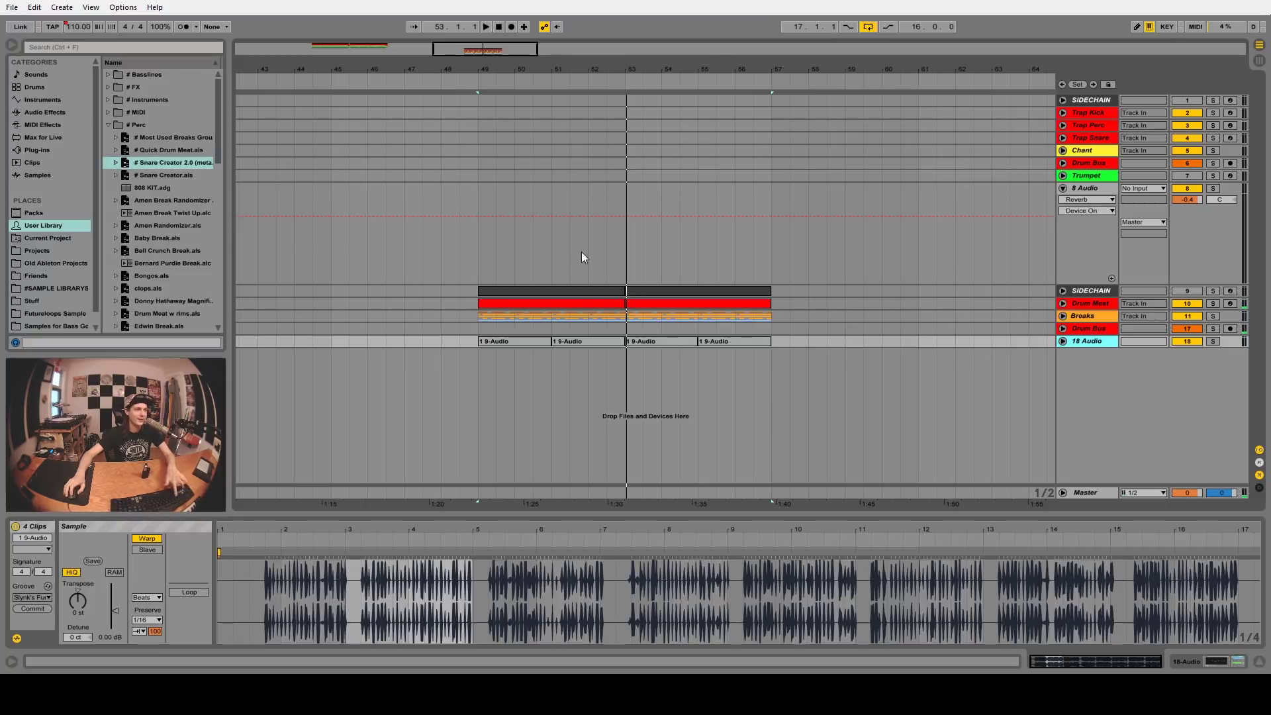
key("ctrl+shift+t")
left_click(45, 100)
left_click_drag(129, 175, 486, 391)
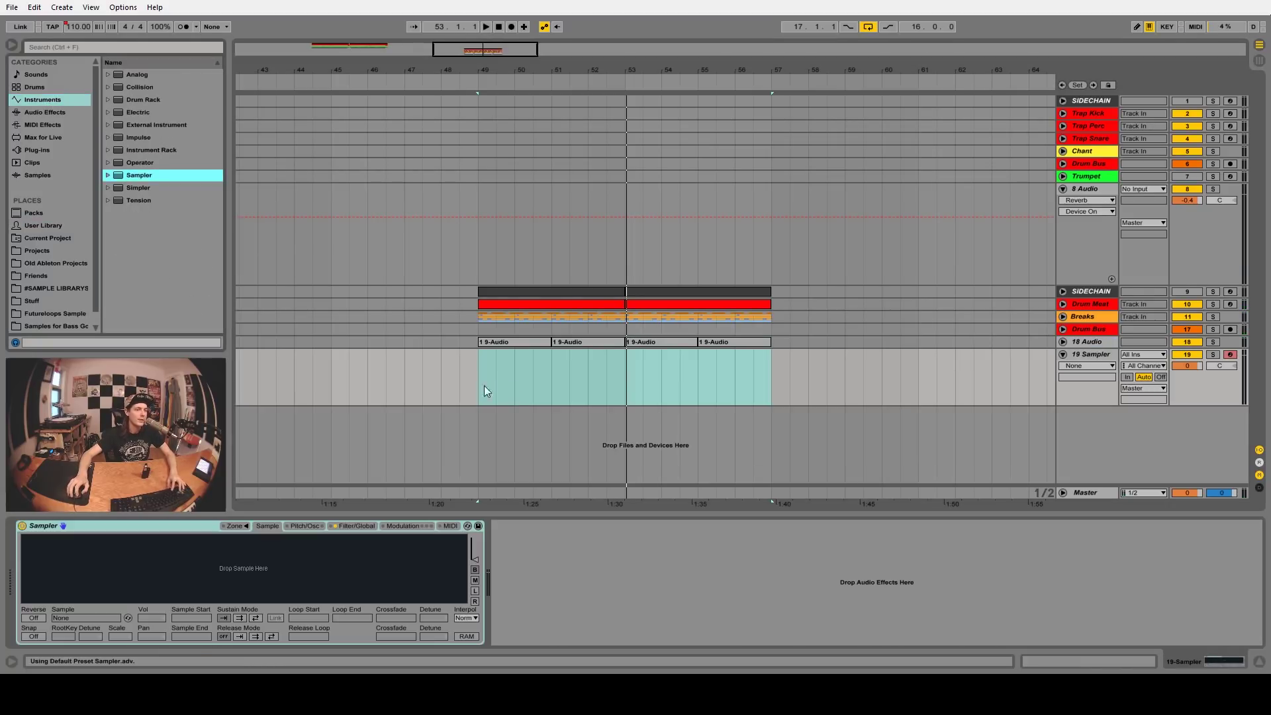
left_click(317, 526)
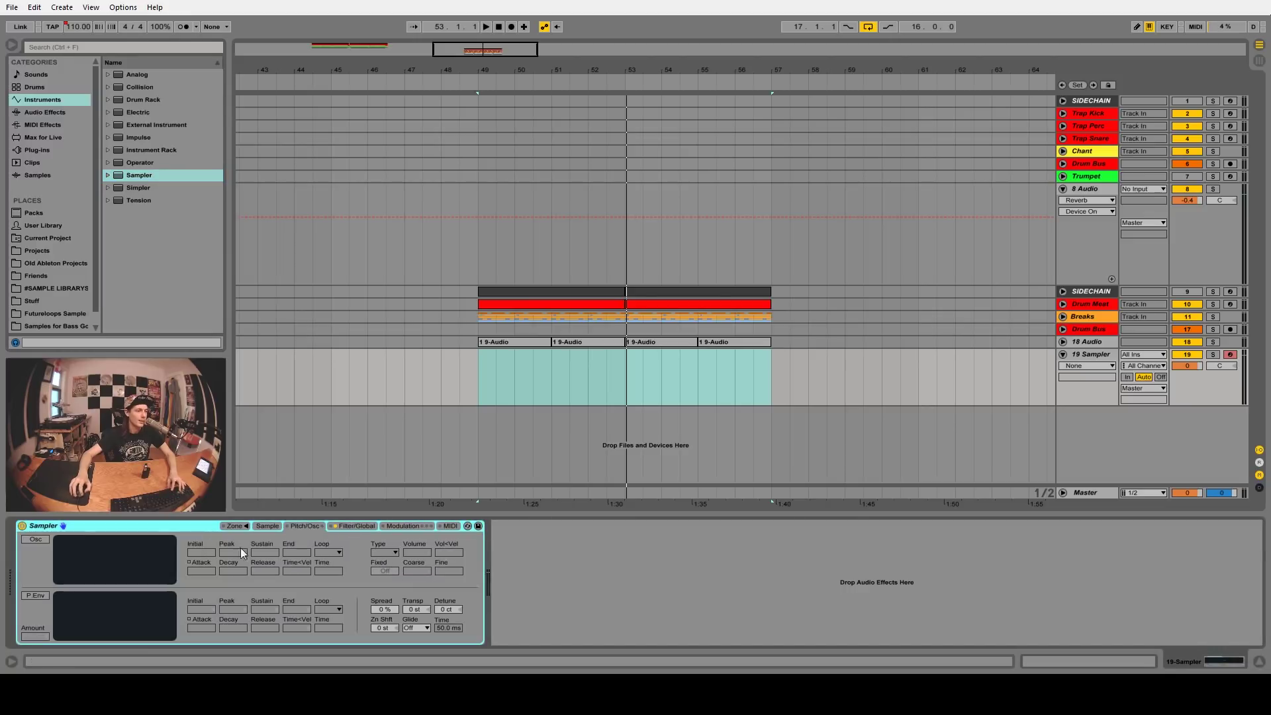
left_click(351, 525)
left_click(403, 525)
left_click(343, 525)
left_click(316, 524)
Step: Add an Analog synth with a sine oscillator on a new track and record a short note from bar 45
left_click(125, 74)
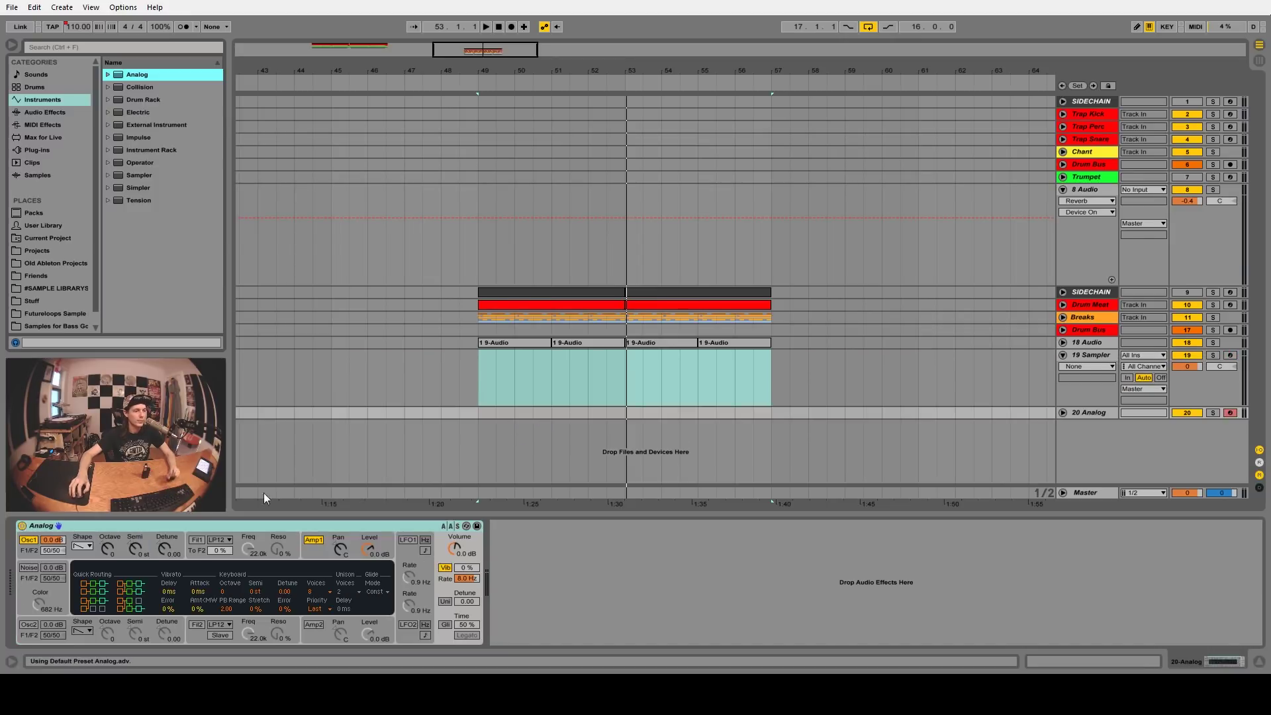
left_click(333, 416)
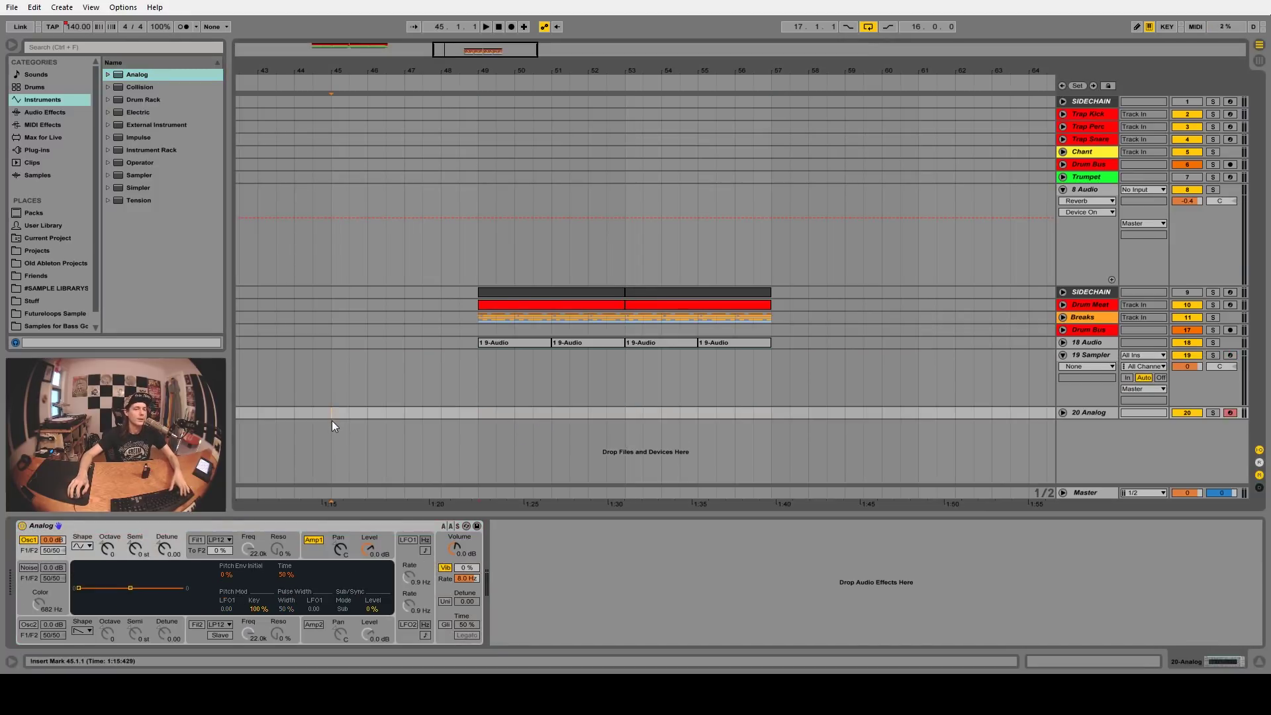
key("space")
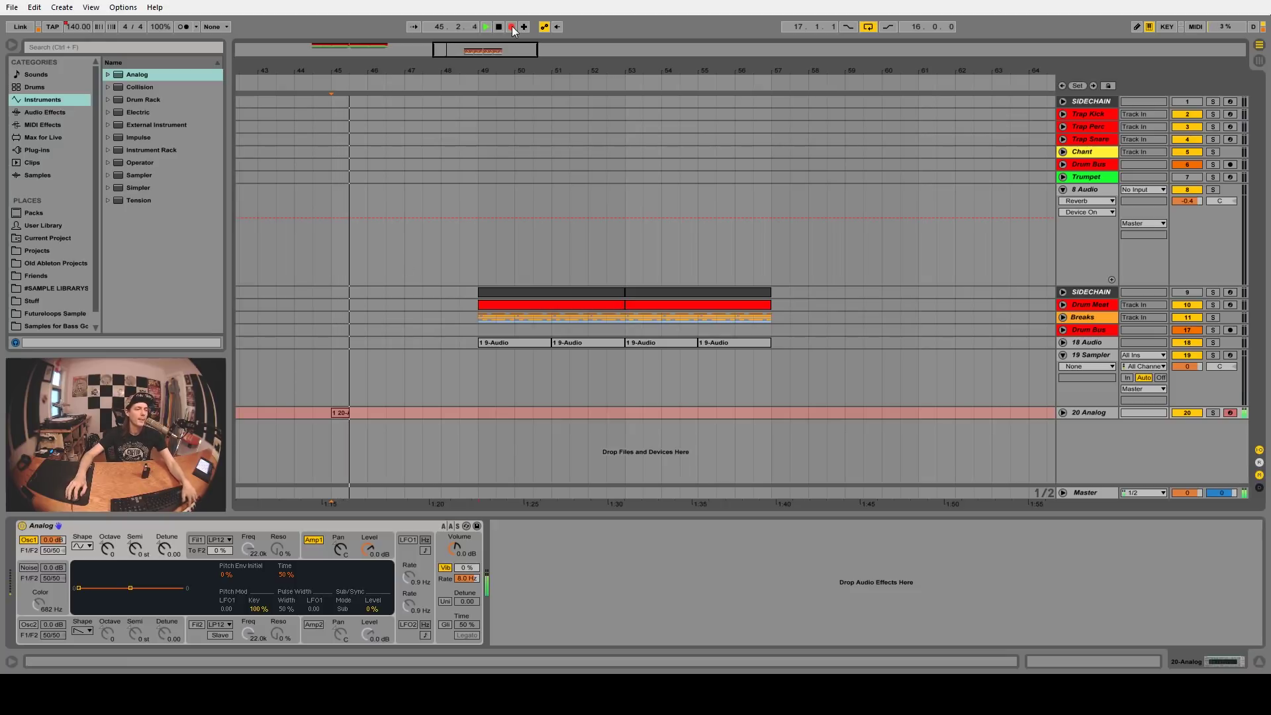
Step: Flatten the Analog track to audio and load the resulting sine clip into the empty Sampler on track 19
left_click(1063, 412)
right_click(1113, 414)
left_click(1126, 200)
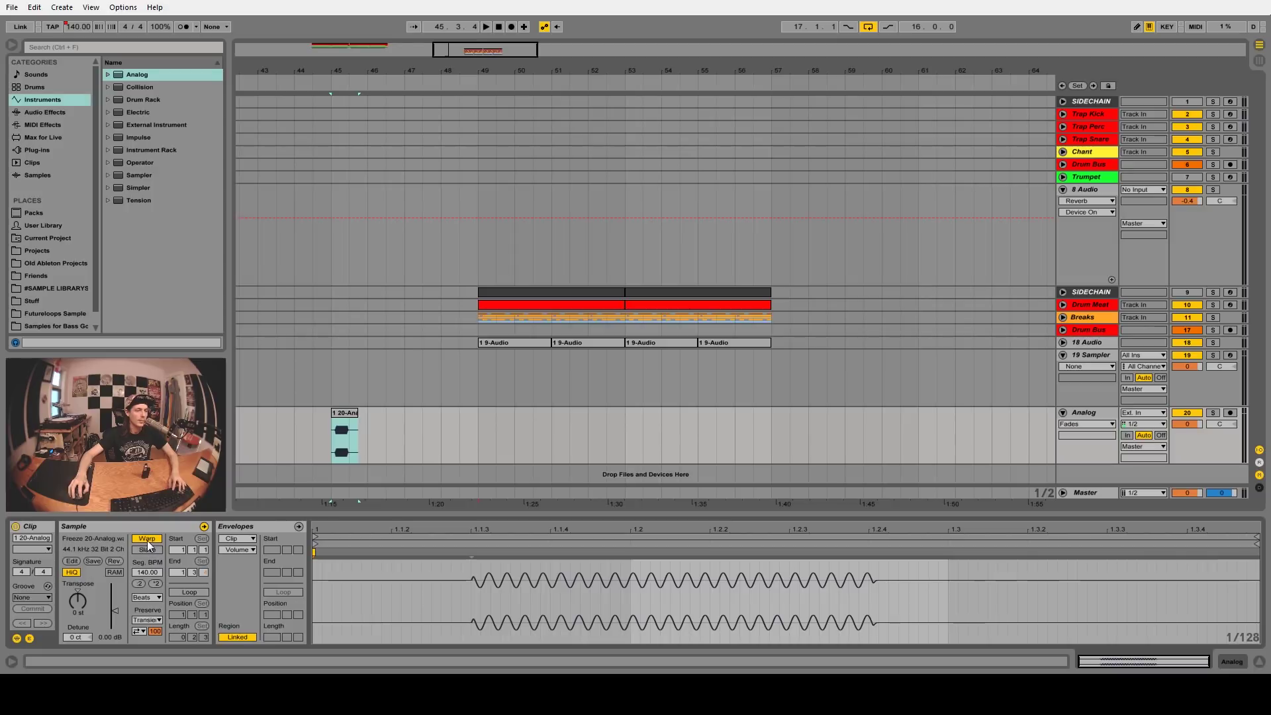
key("Up")
left_click_drag(339, 412, 306, 568)
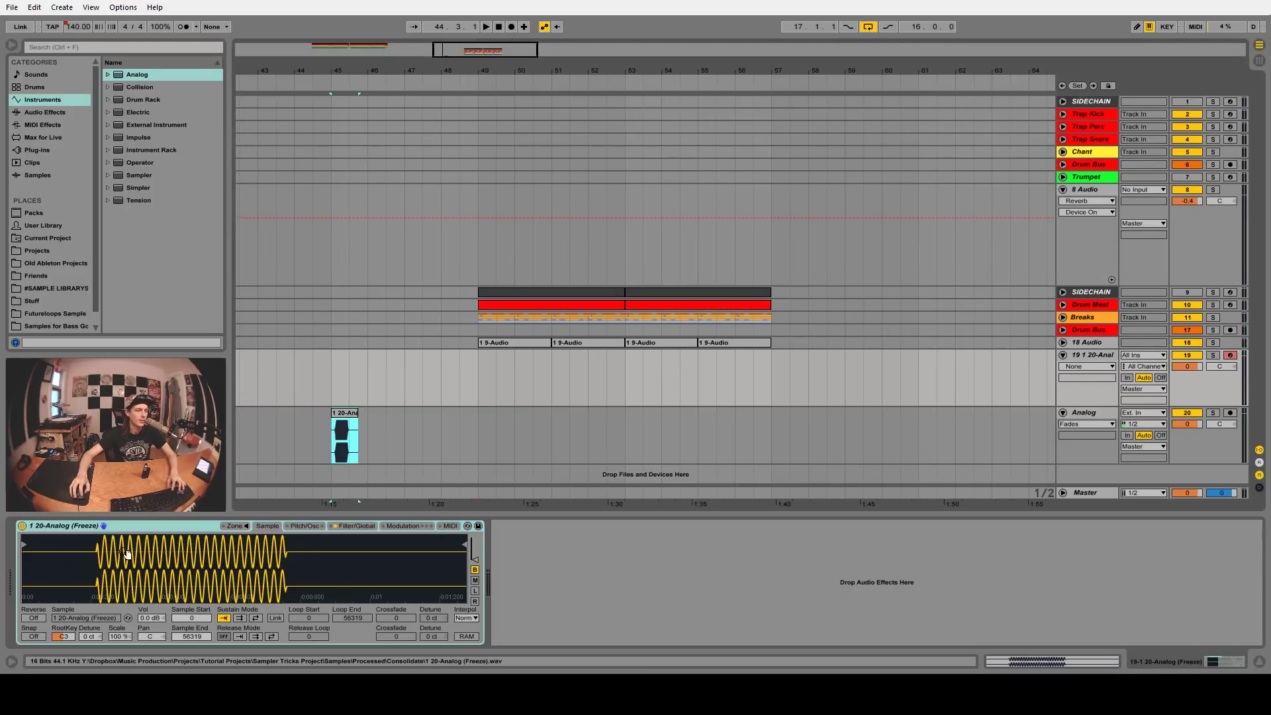
Step: Delete the flattened Analog track, enable Snap in the Sampler, and move the sample start into the sine wave at 10244
key("Delete")
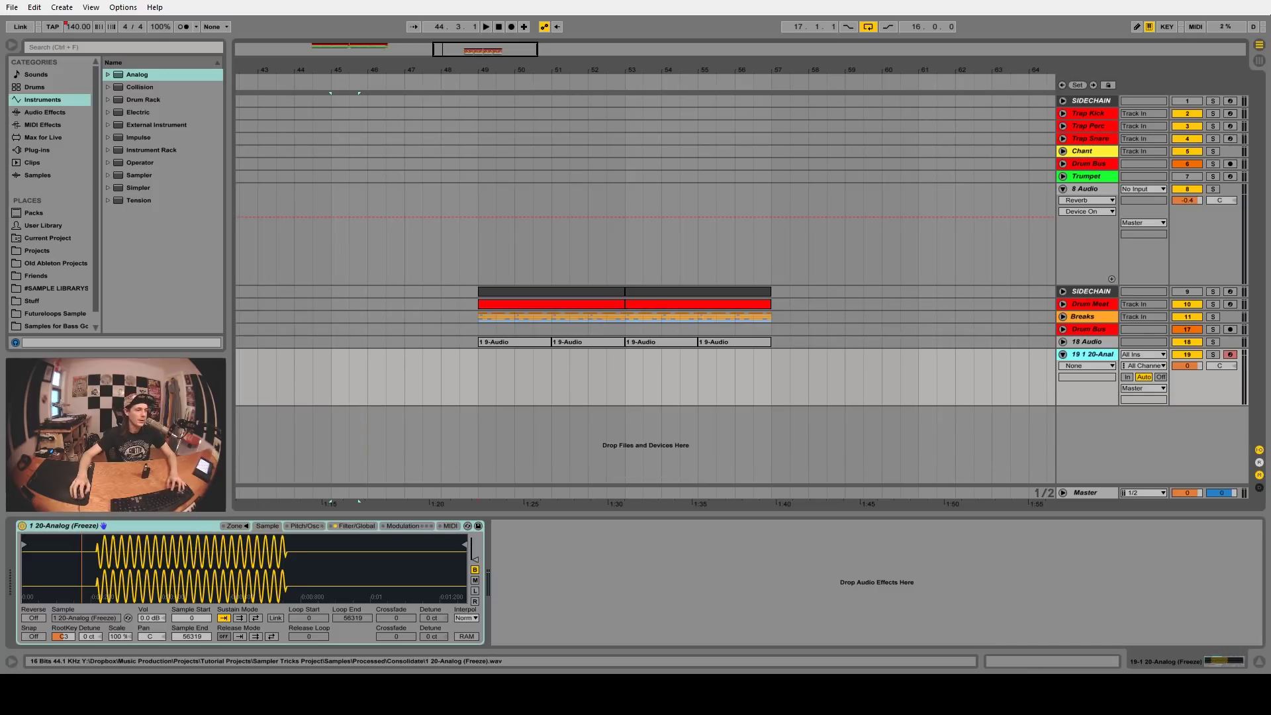
left_click_drag(24, 544, 168, 544)
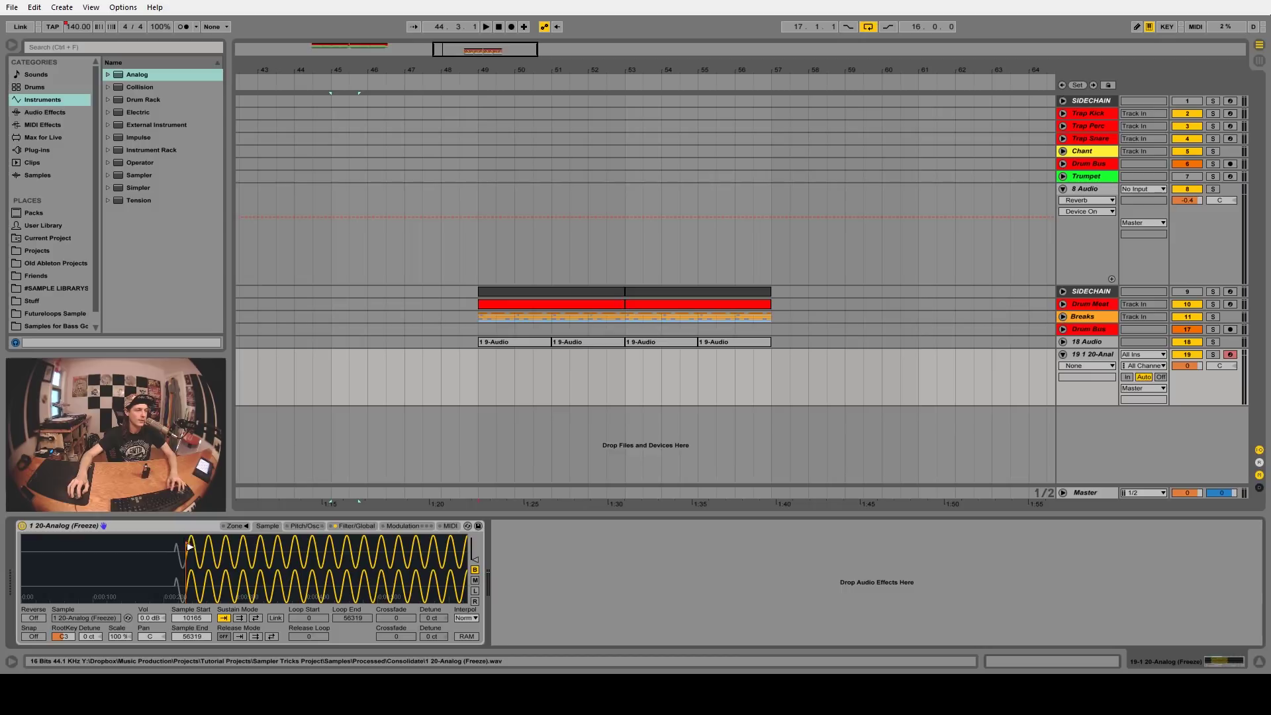
scroll(189, 547, "up", 10)
left_click(33, 637)
scroll(256, 556, "down", 5)
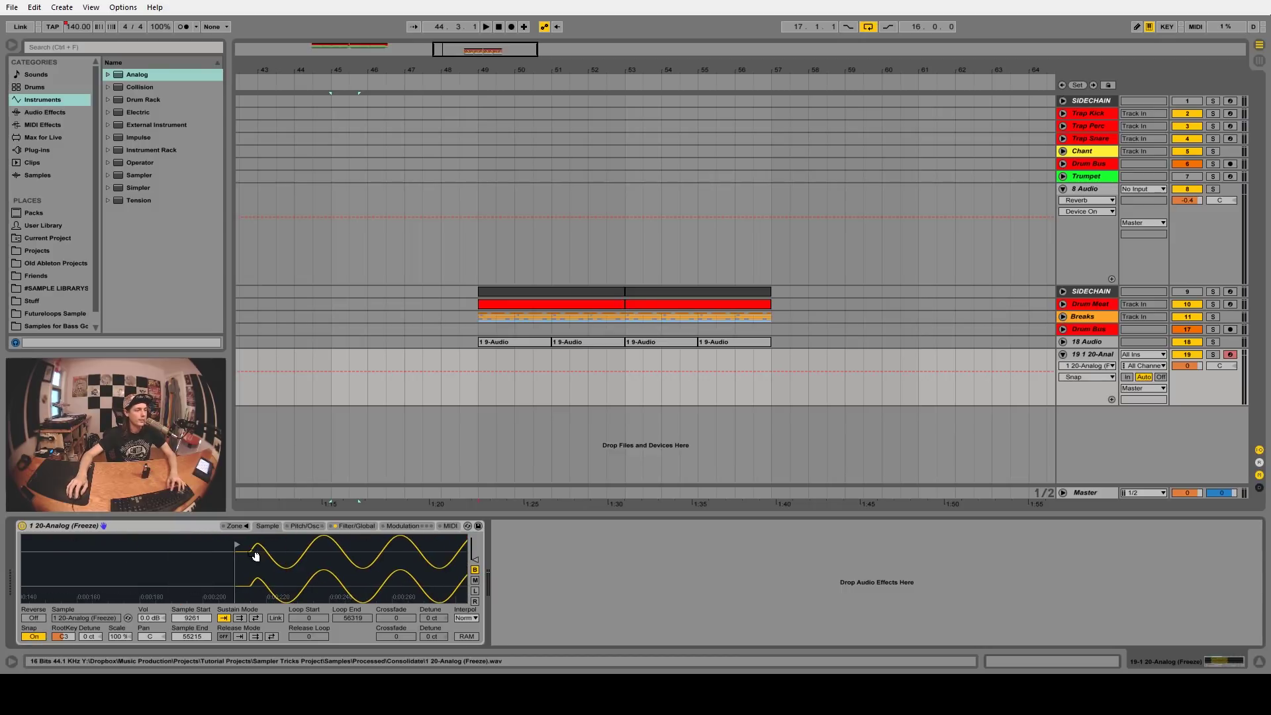
left_click_drag(238, 545, 316, 545)
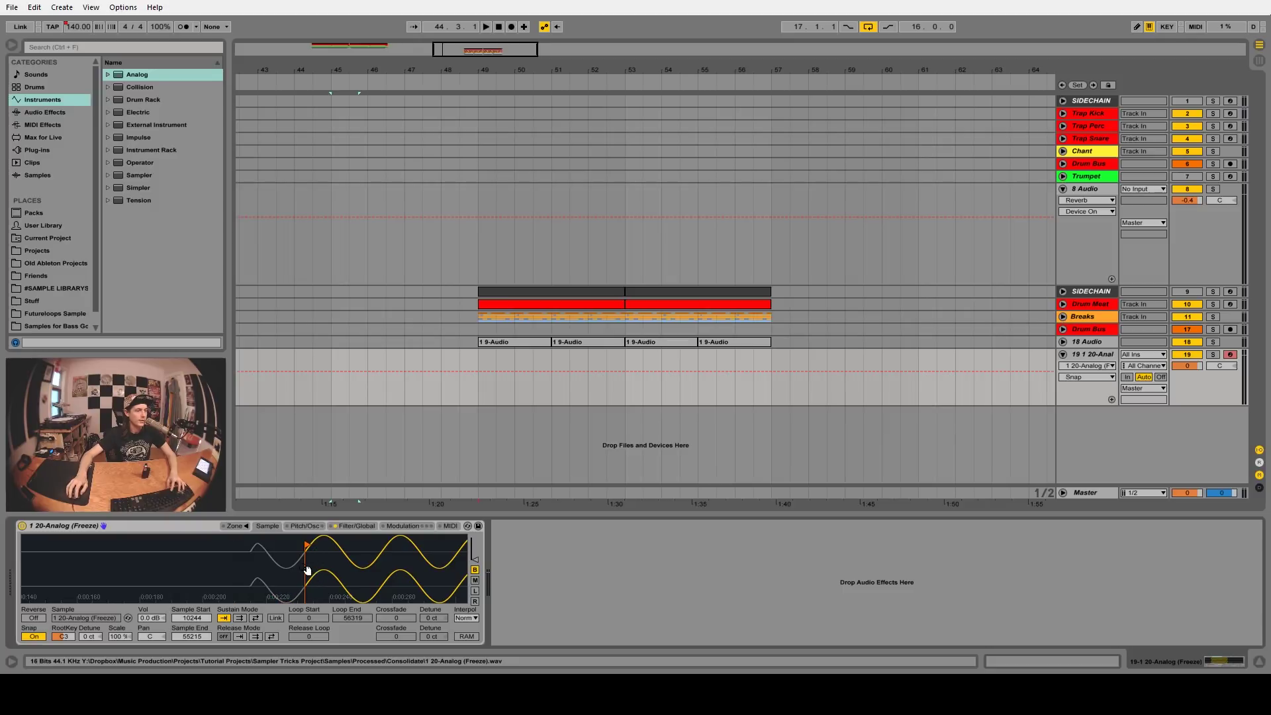
Step: Pull the sample end back to 11316 so only a short piece of the sine wave plays
scroll(330, 564, "up", 5)
scroll(181, 558, "down", 10)
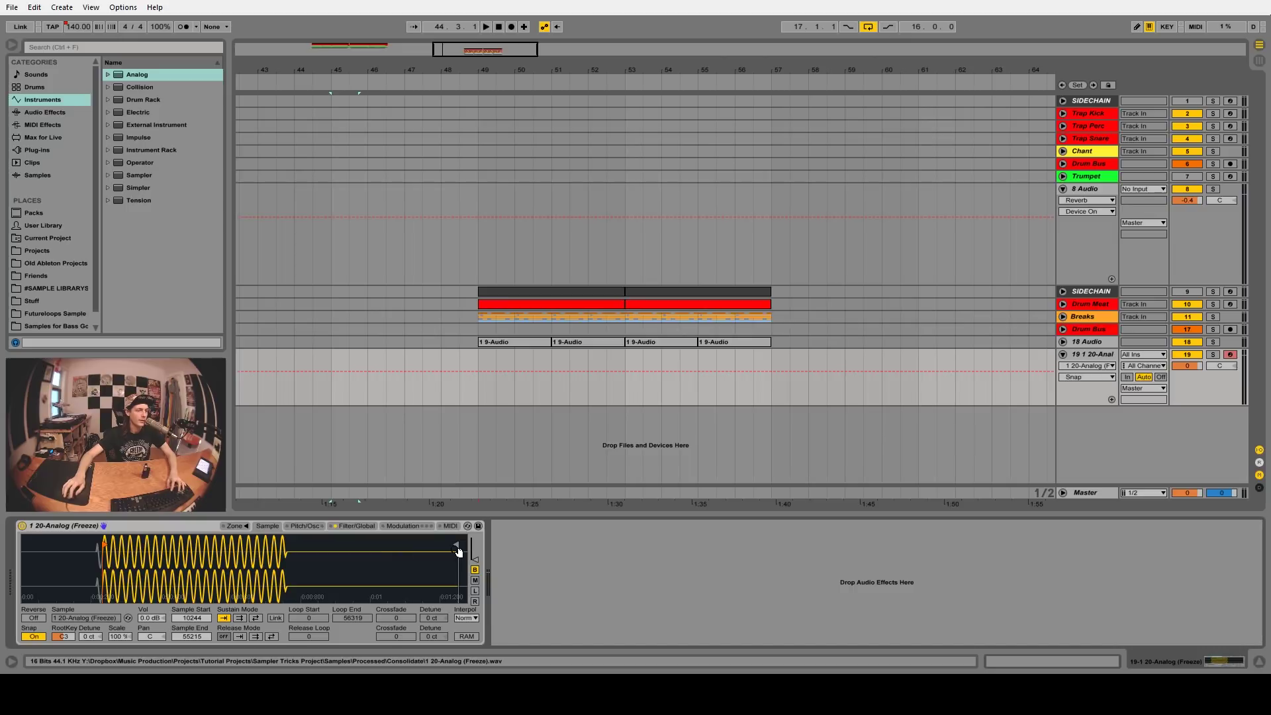
left_click_drag(450, 545, 118, 545)
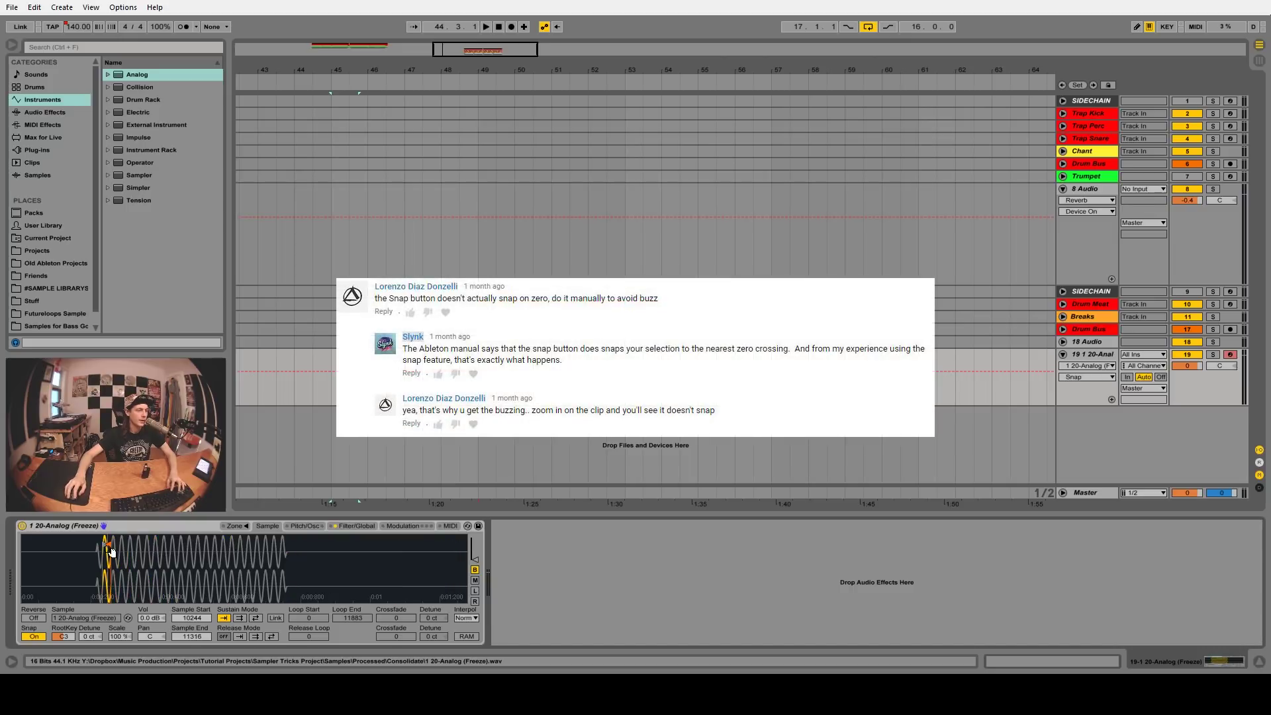
Step: Examine the magnified sine waveform around the loop start and end to check how they line up with the zero crossing
scroll(118, 563, "up", 5)
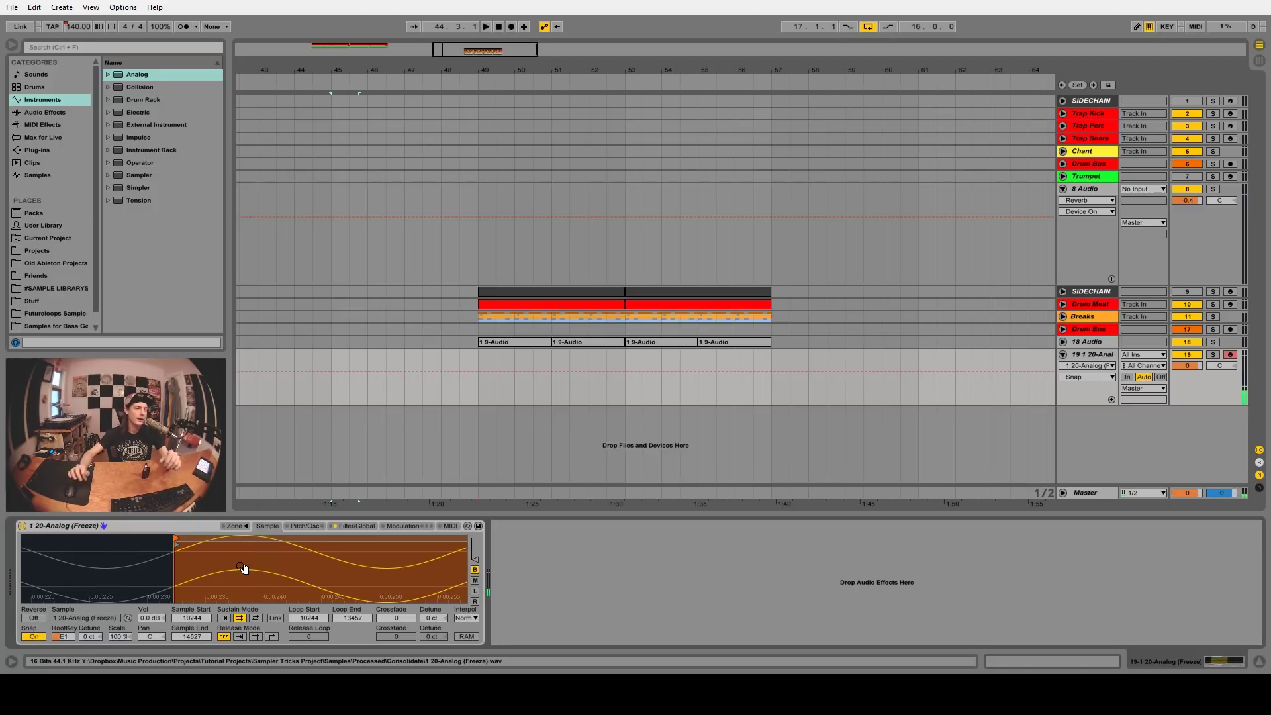
scroll(197, 570, "down", 3)
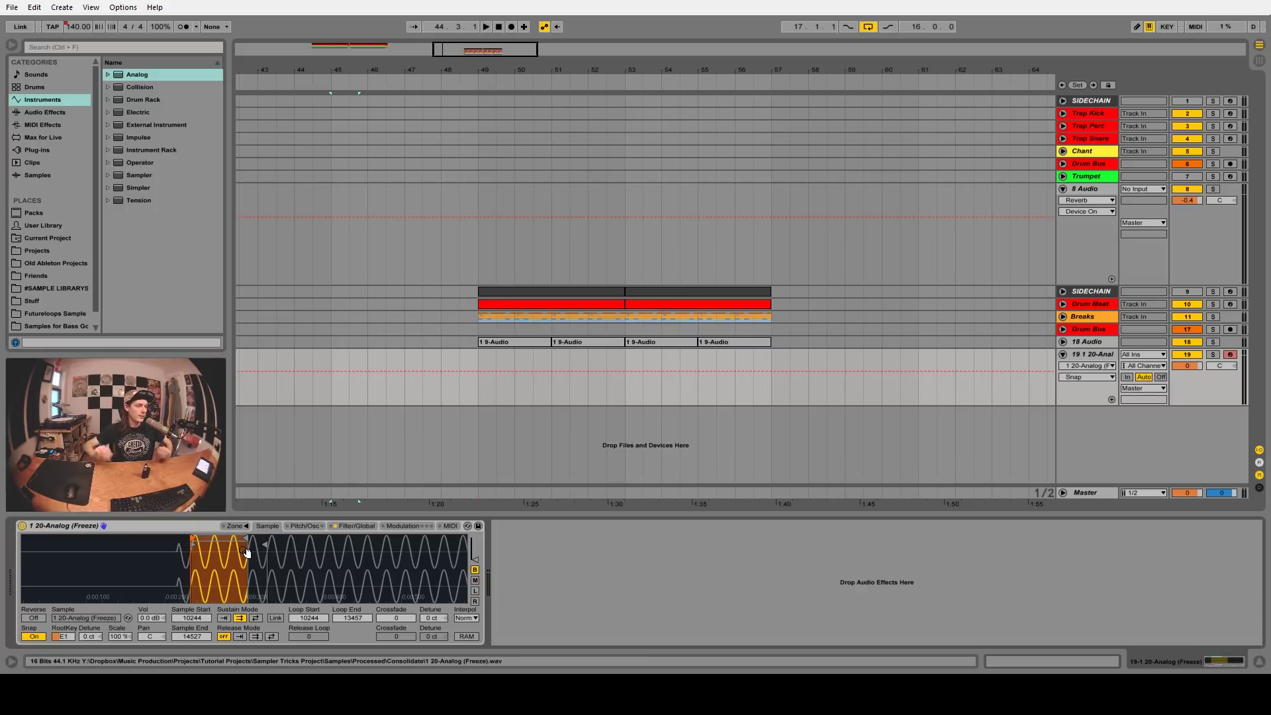
scroll(191, 555, "up", 5)
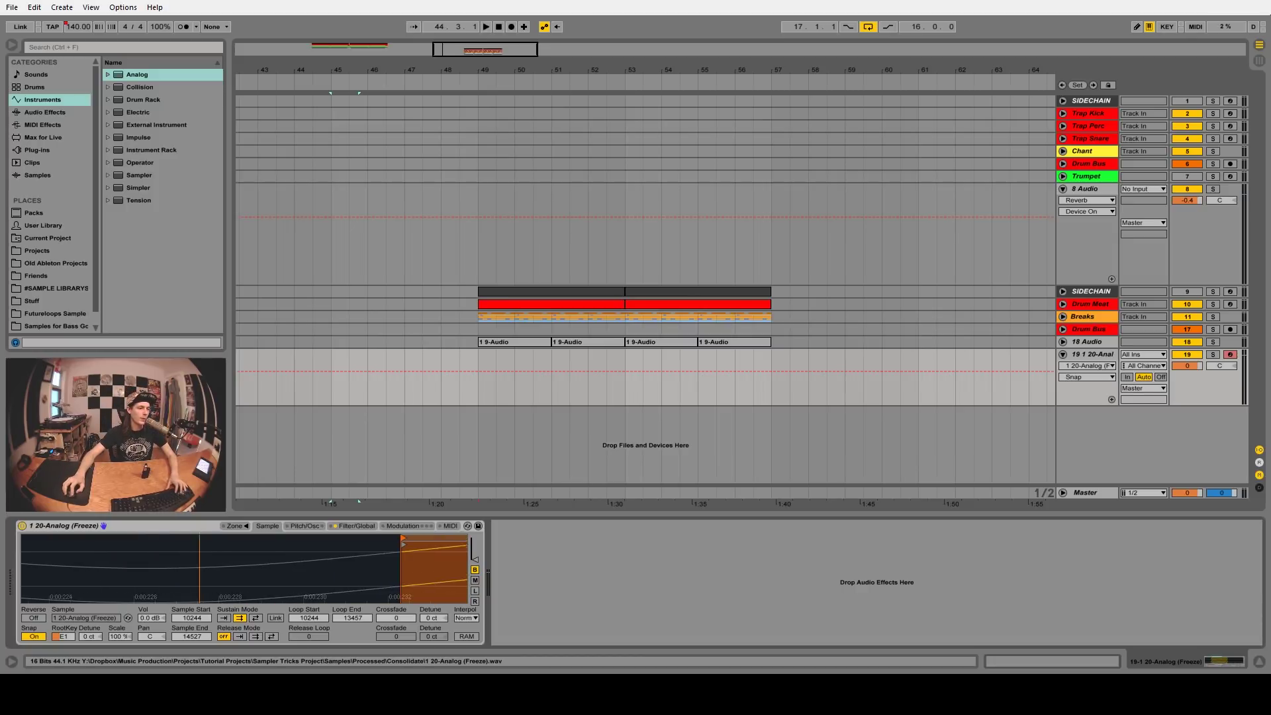
left_click_drag(476, 562, 476, 552)
scroll(399, 563, "up", 3)
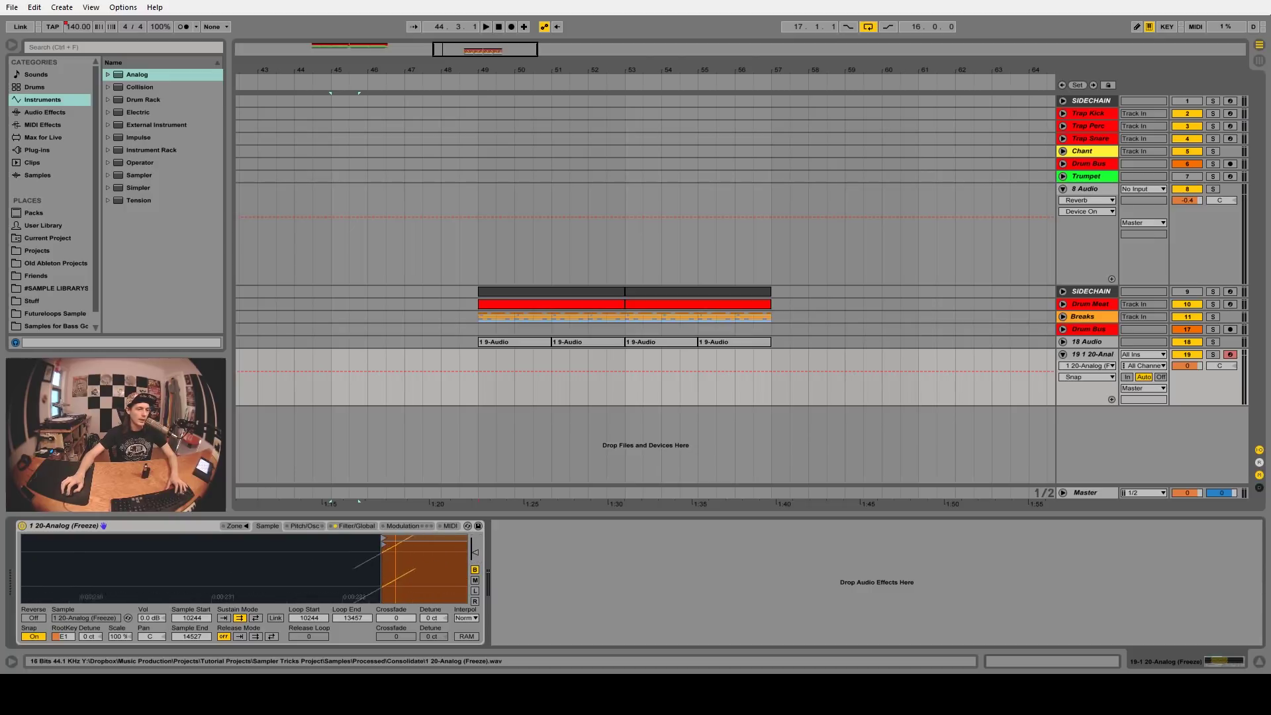
scroll(384, 563, "down", 5)
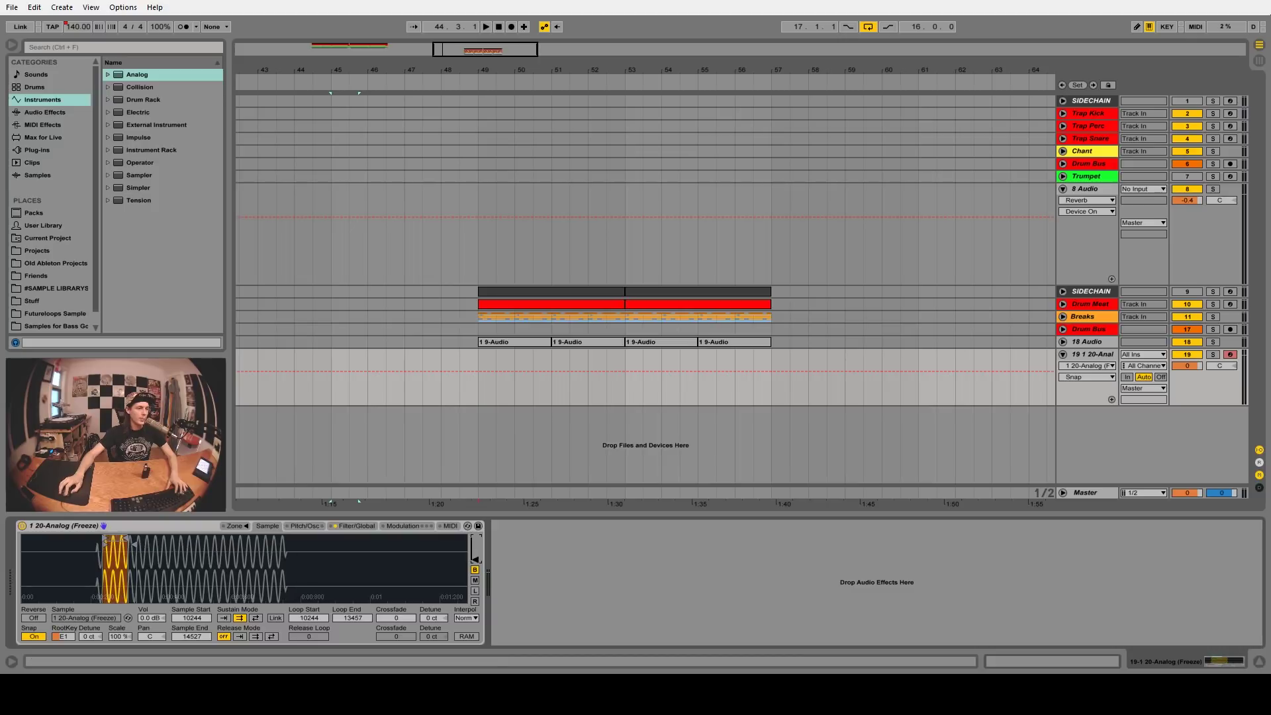
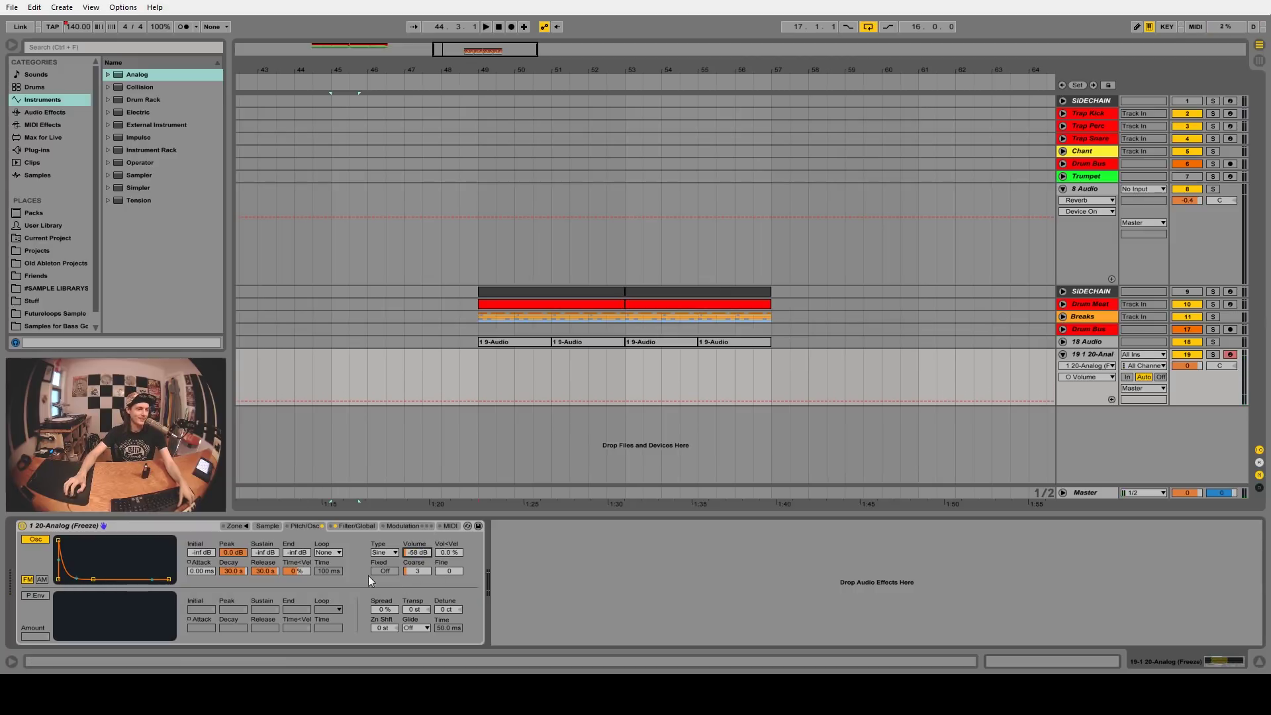
Step: Shape the FM oscillator's envelope with 0 ms attack and about 1.53 s decay, and set the oscillator volume to about -9.1 dB
left_click_drag(202, 571, 201, 554)
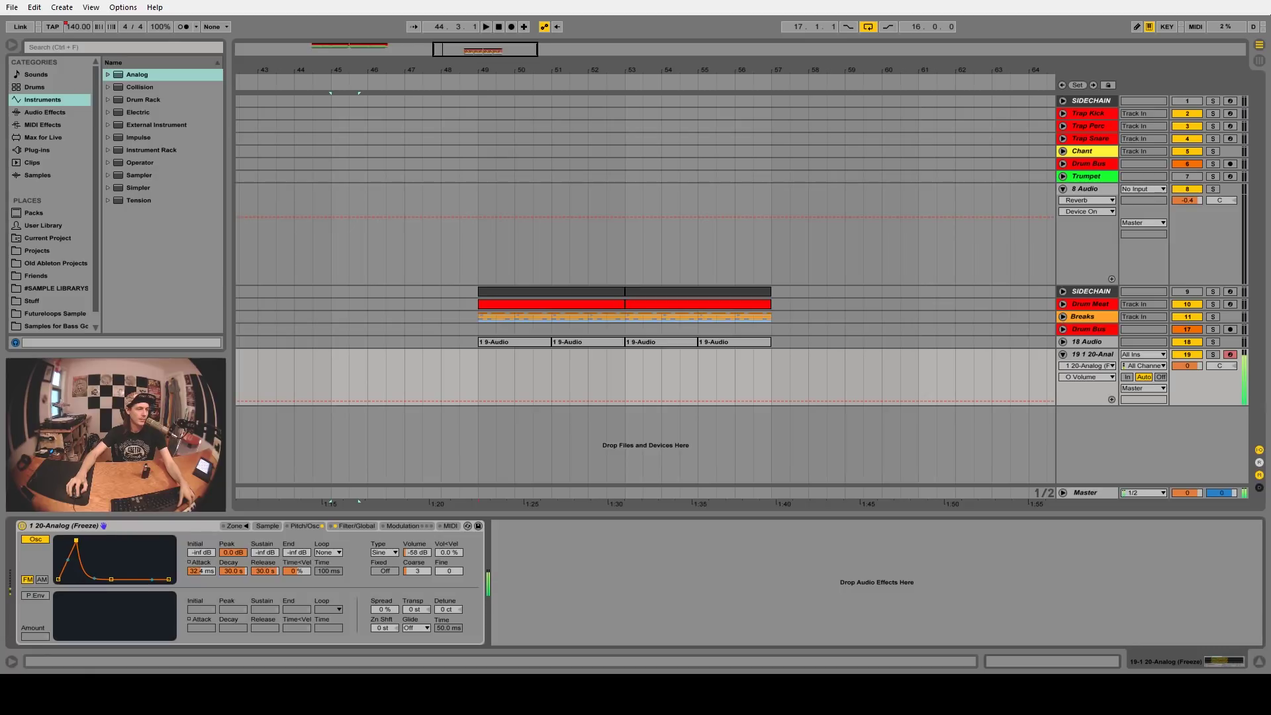
left_click_drag(417, 552, 418, 534)
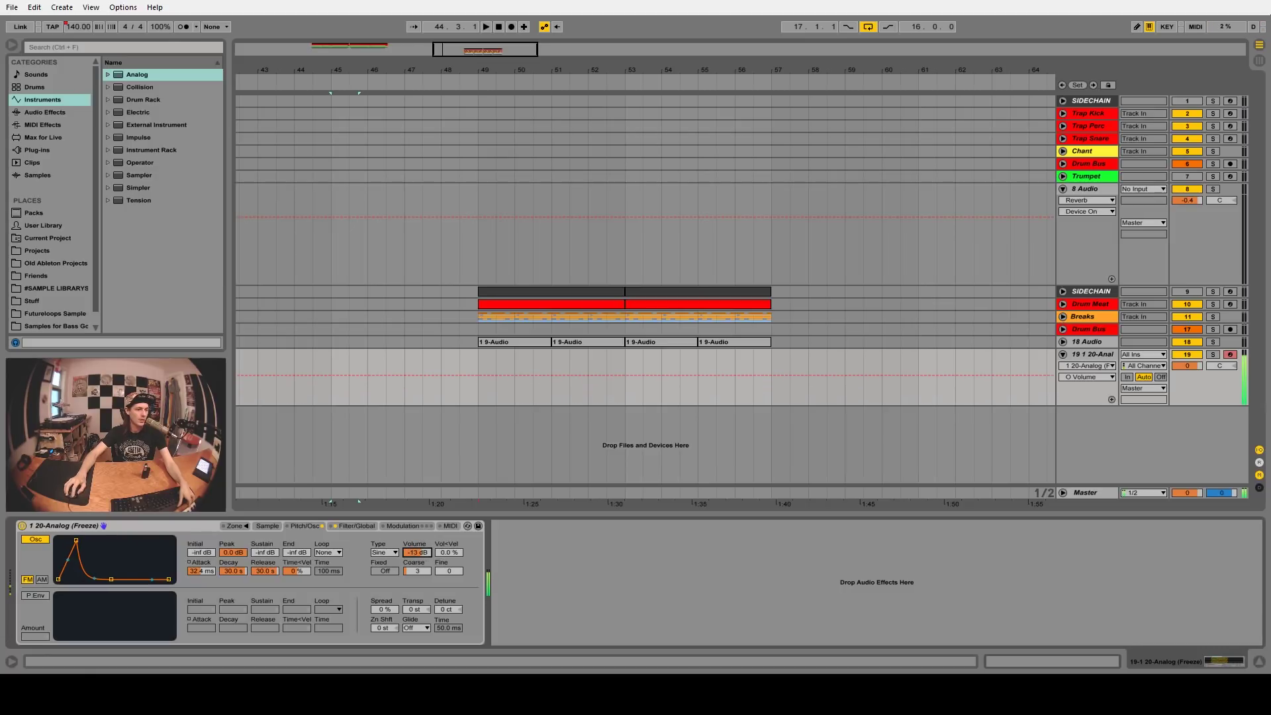
left_click_drag(77, 542, 83, 541)
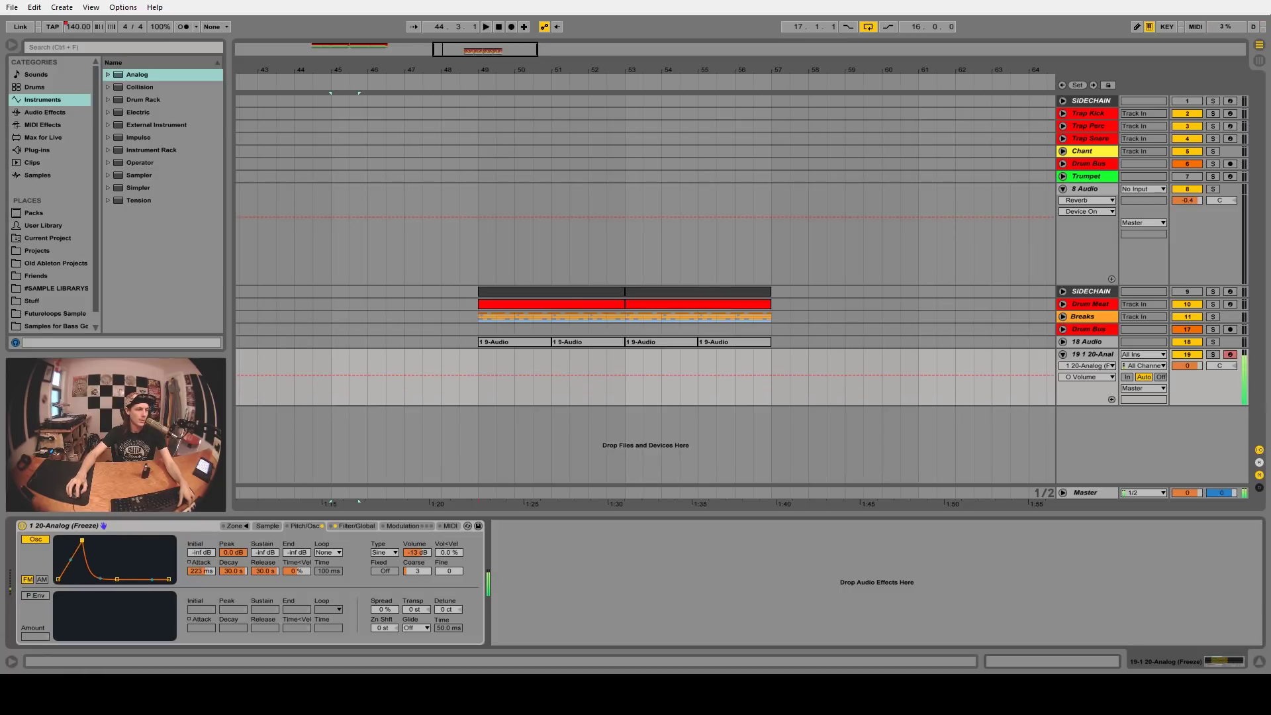
left_click_drag(119, 581, 74, 540)
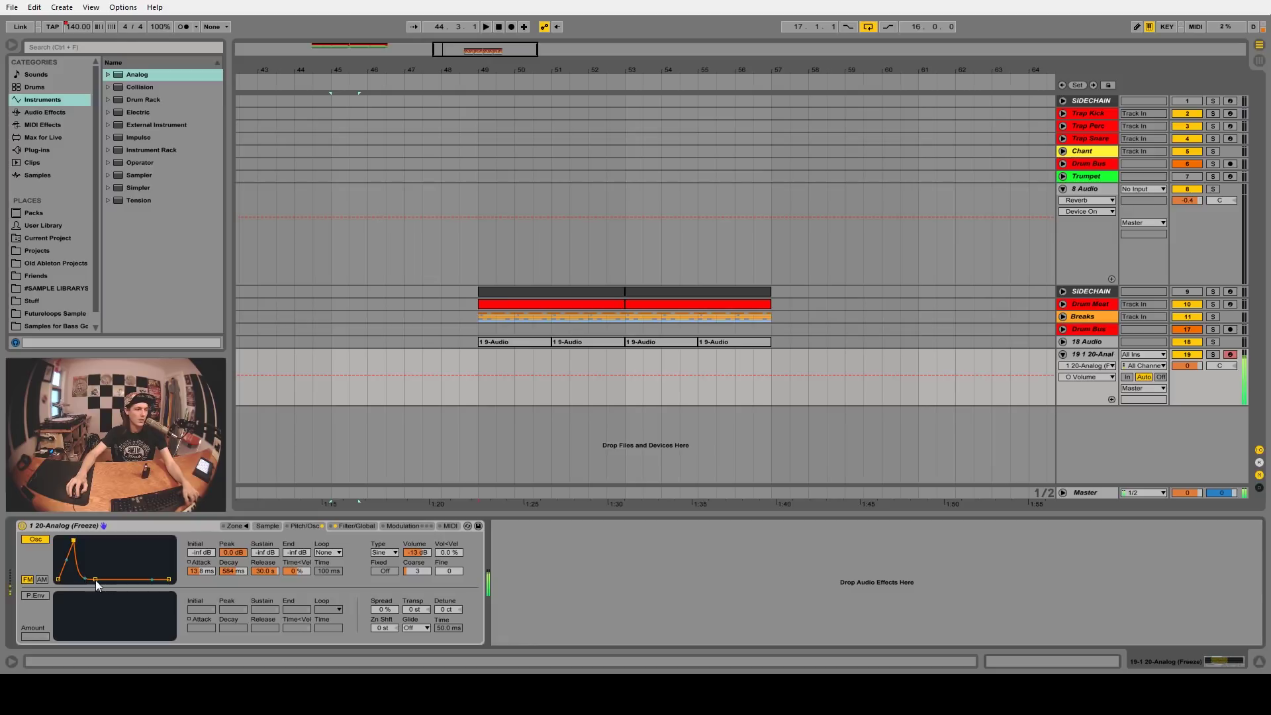
left_click_drag(95, 580, 90, 579)
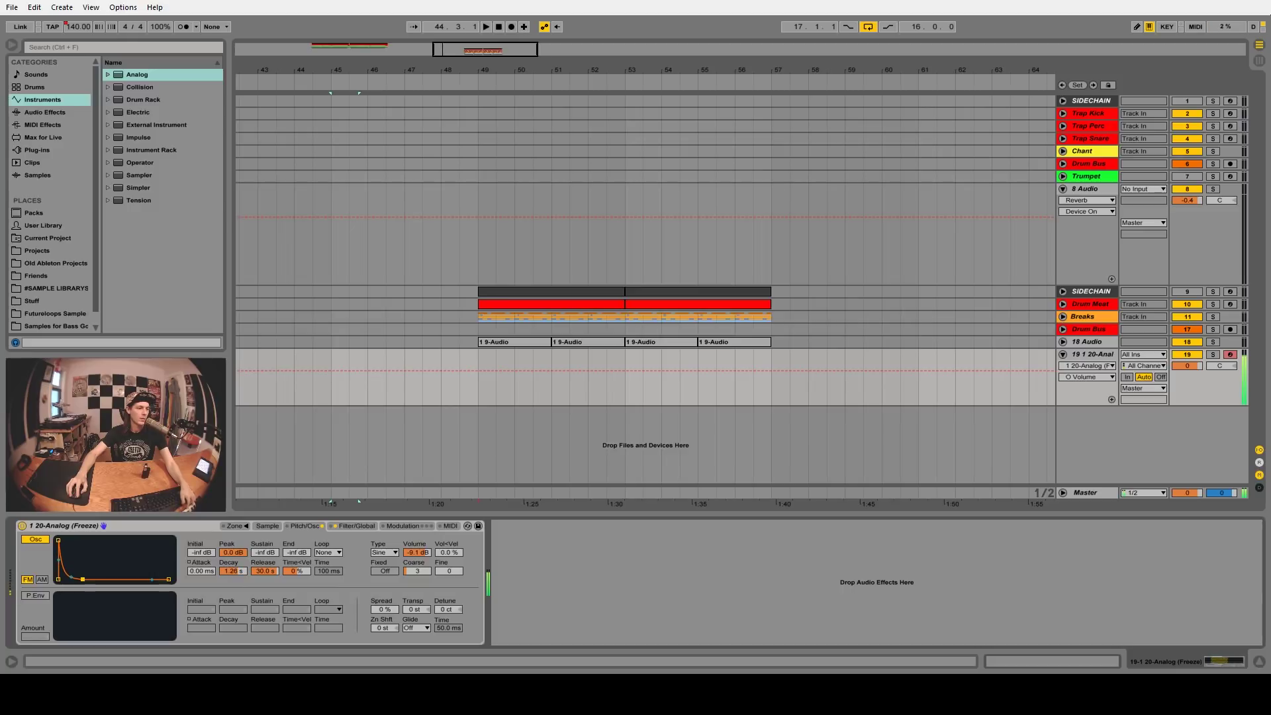
Step: Enable the pitch envelope with amount +27 st and decay about 43.9 ms, and lengthen the oscillator envelope's decay to 2.25 s
left_click(36, 596)
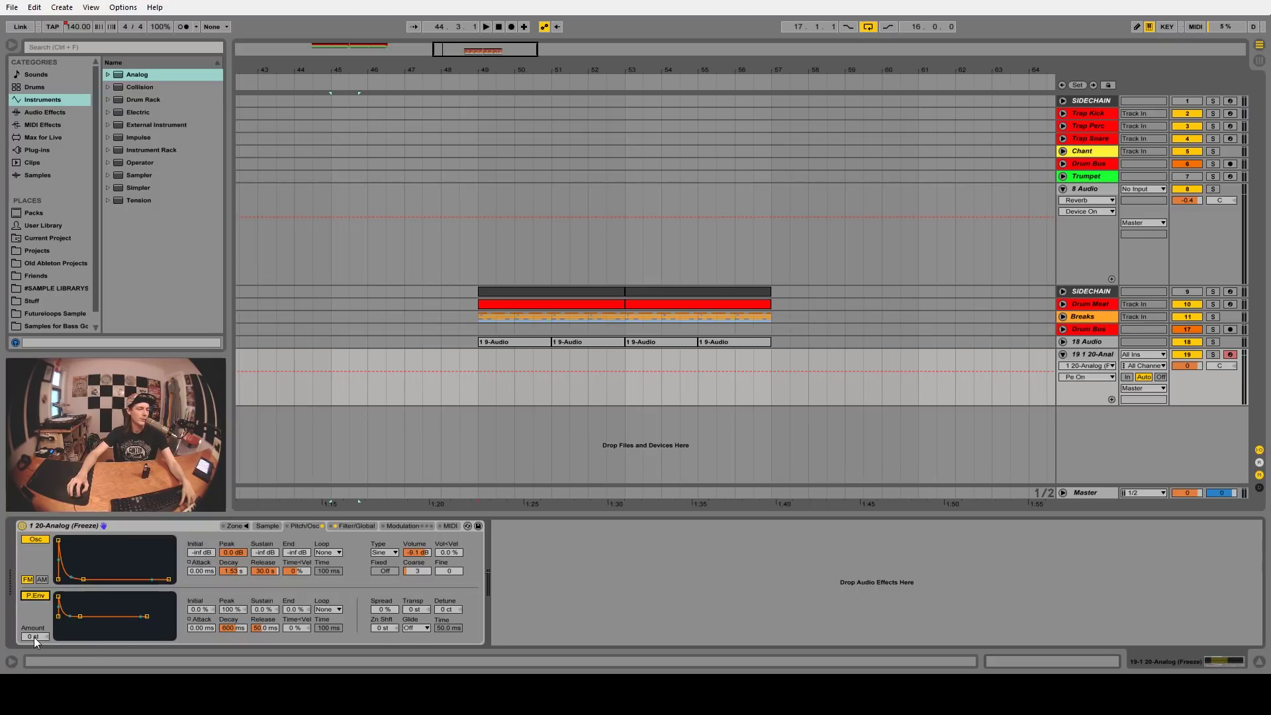
left_click_drag(35, 634, 37, 637)
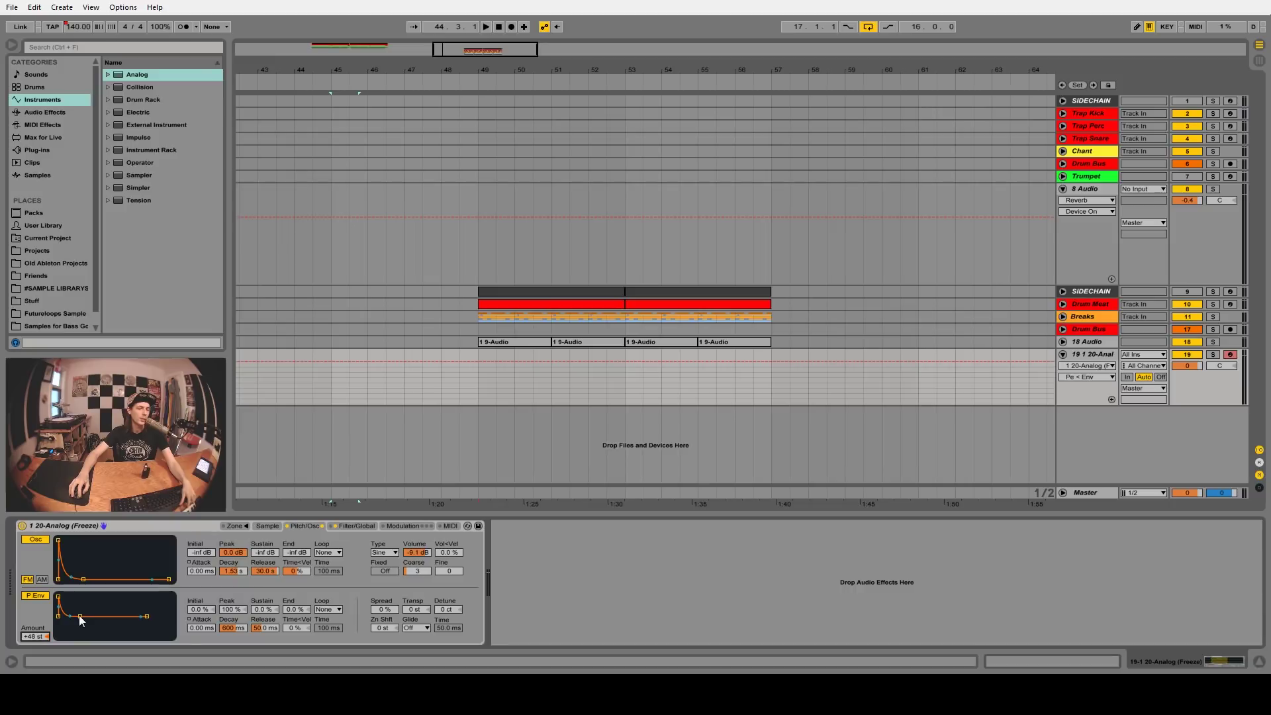
left_click_drag(79, 614, 79, 617)
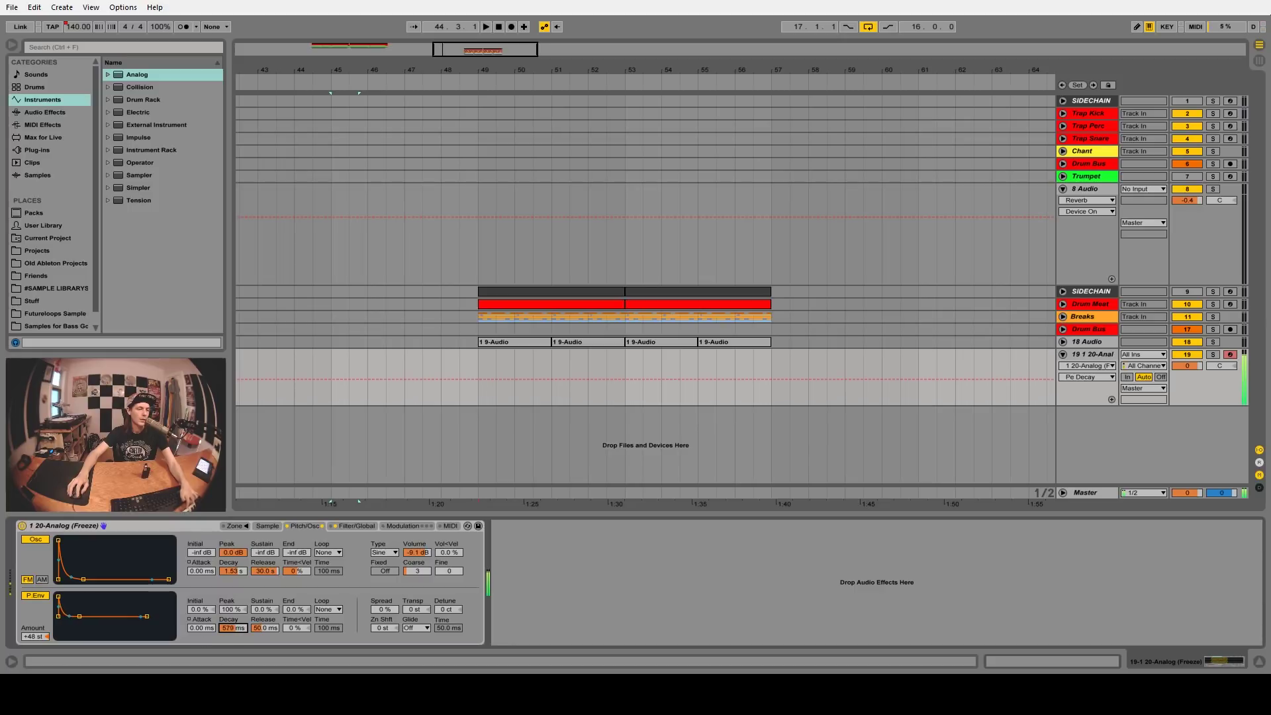
left_click_drag(232, 627, 232, 645)
left_click_drag(34, 637, 36, 641)
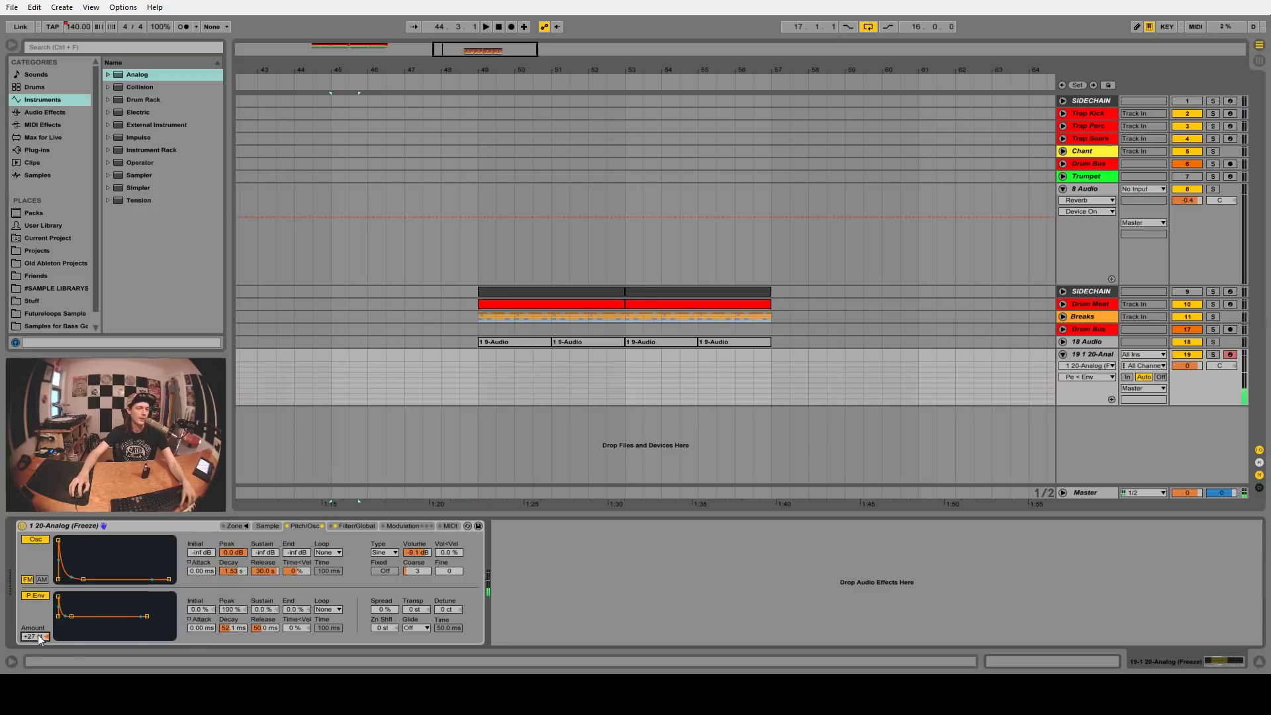
left_click_drag(235, 628, 235, 630)
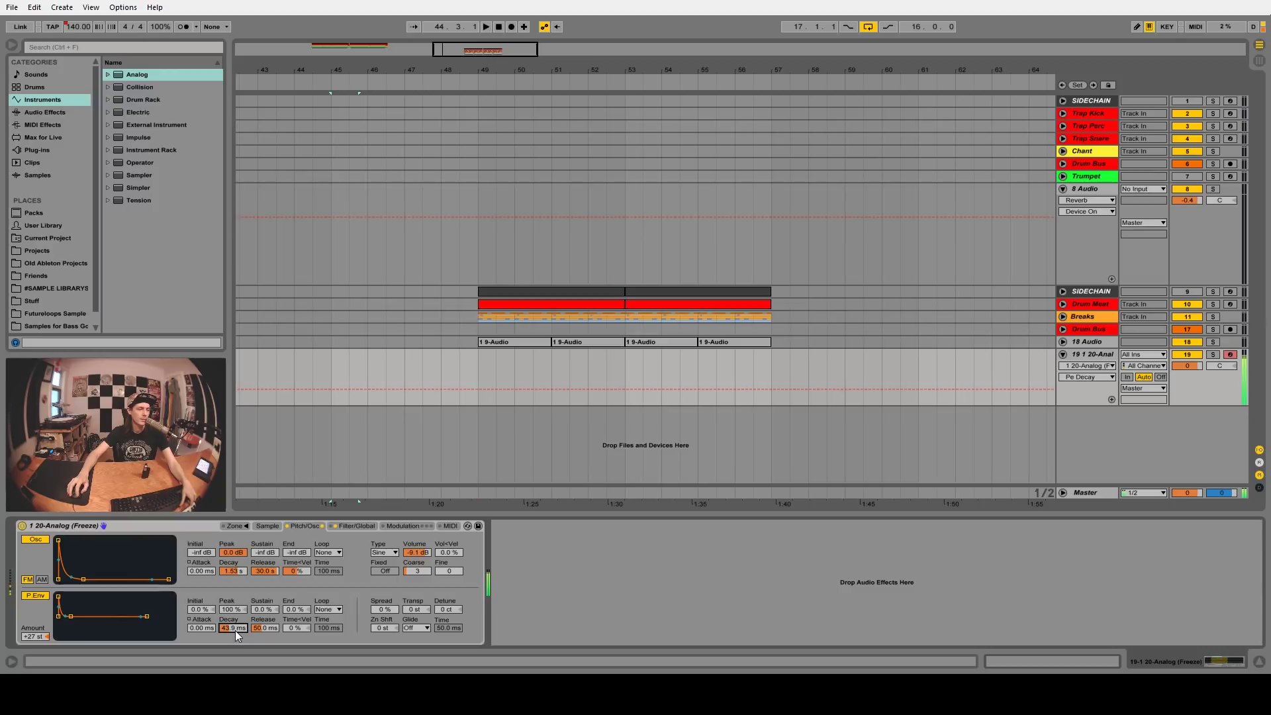
left_click_drag(83, 580, 85, 580)
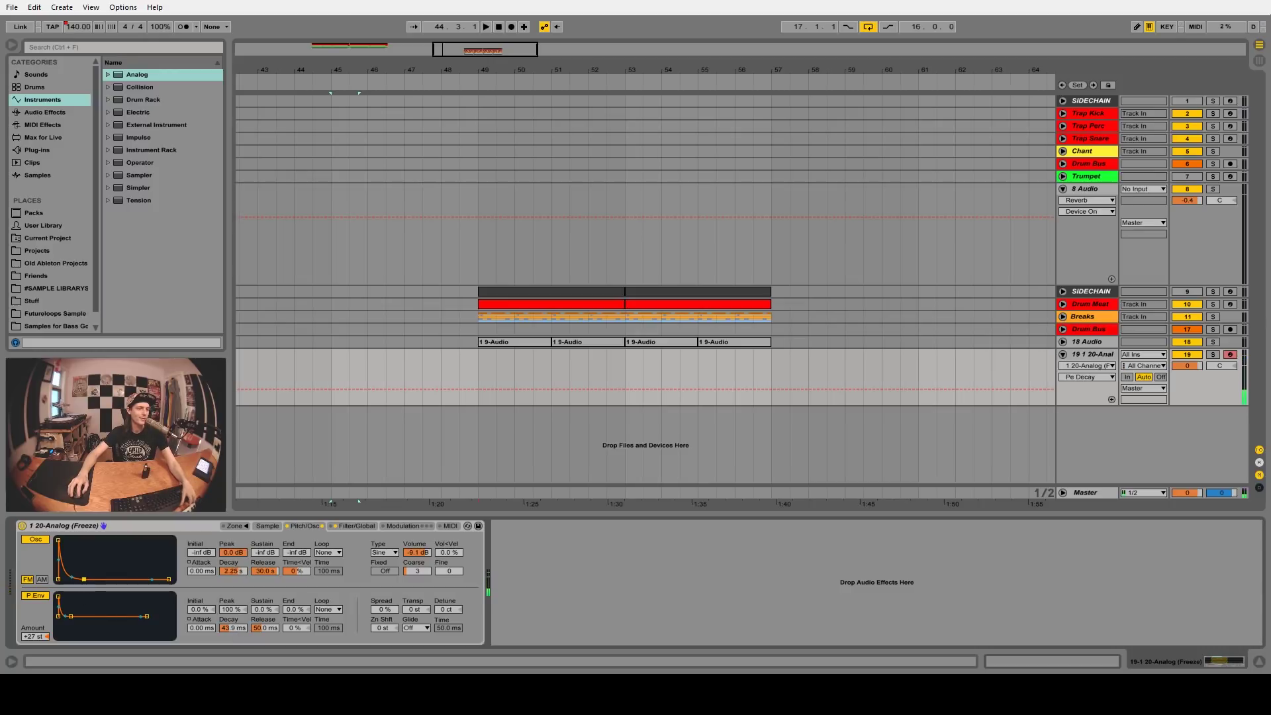
Step: Switch the filter off and enable the Shaper with the Hard type and an amount of 84.0
left_click(357, 526)
left_click(34, 539)
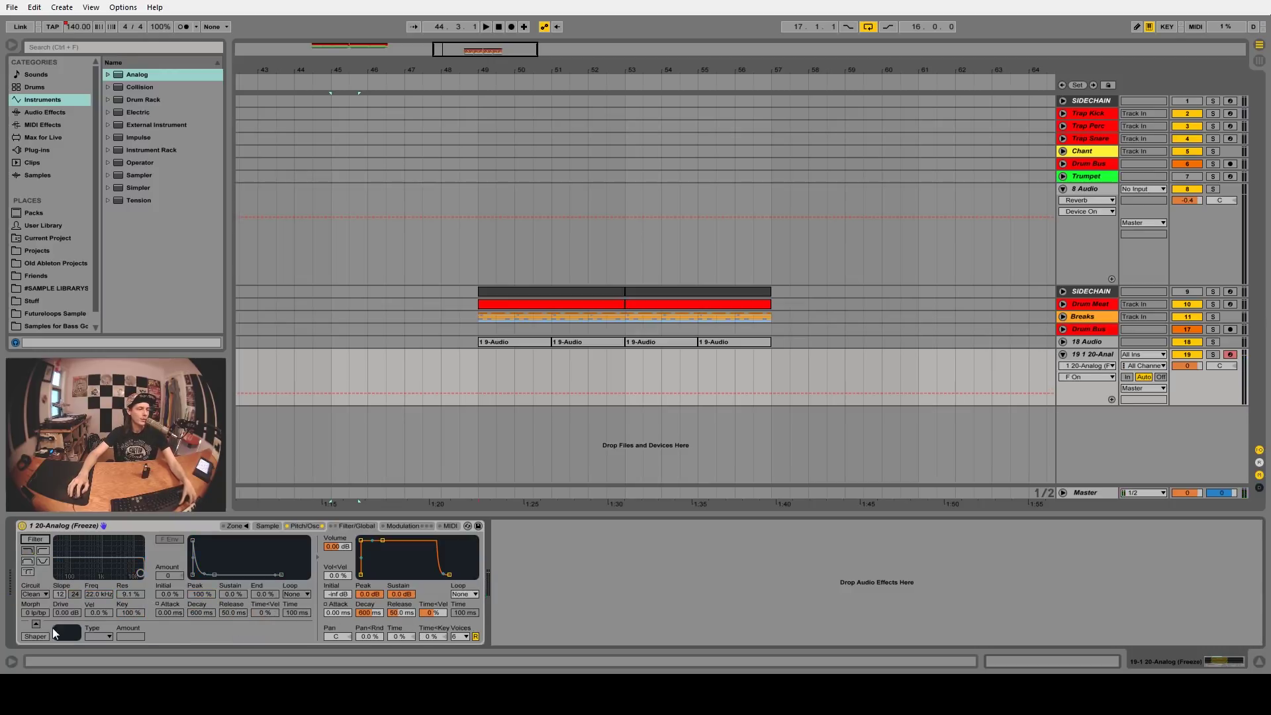
left_click(34, 637)
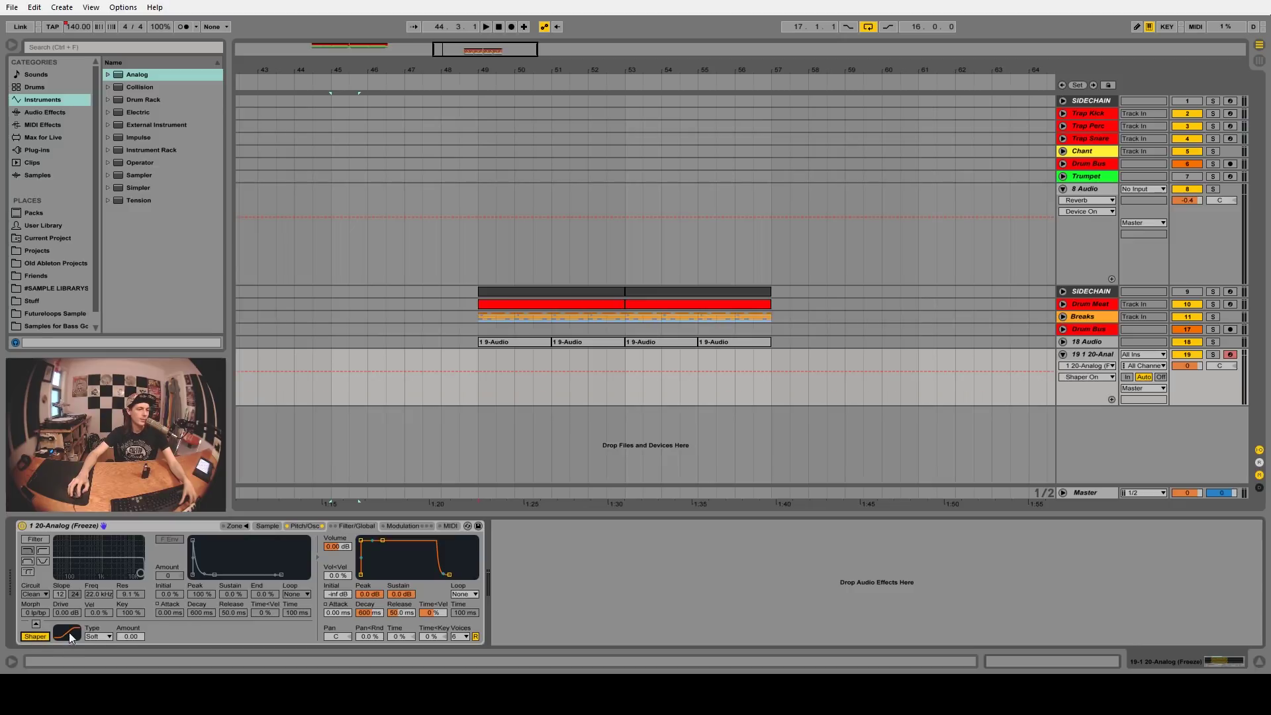
left_click_drag(129, 637, 129, 592)
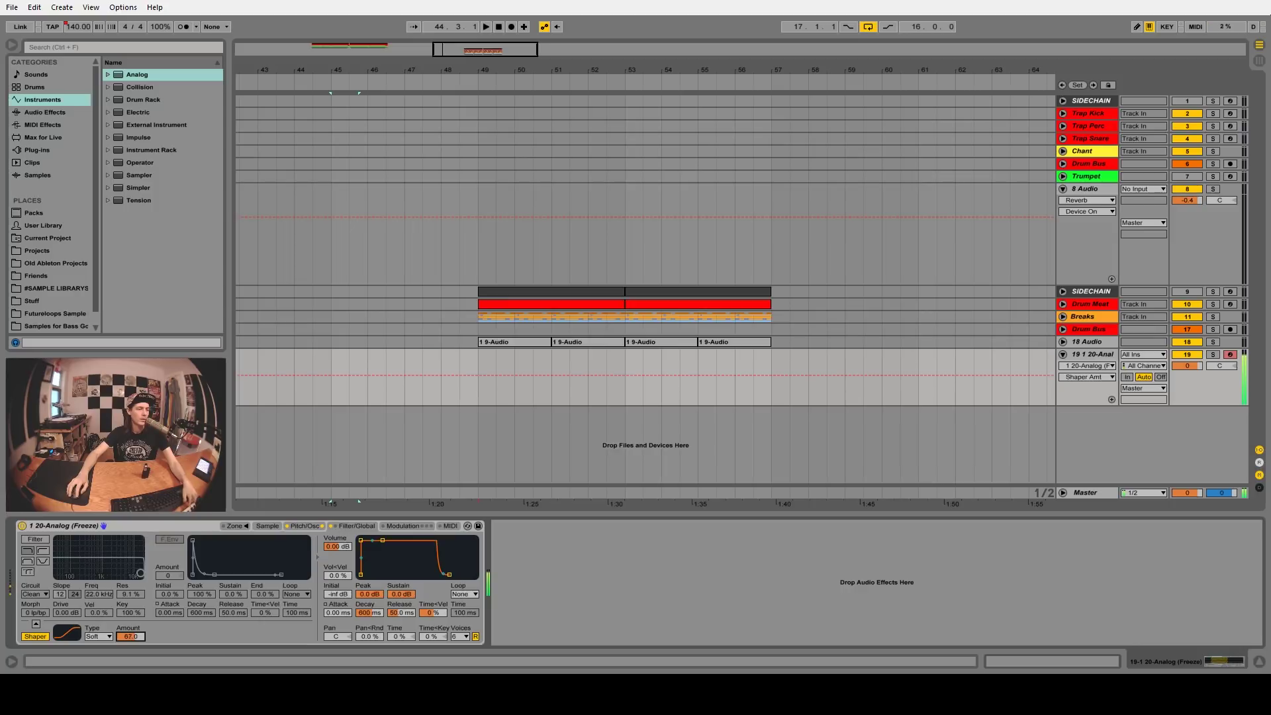
left_click(104, 637)
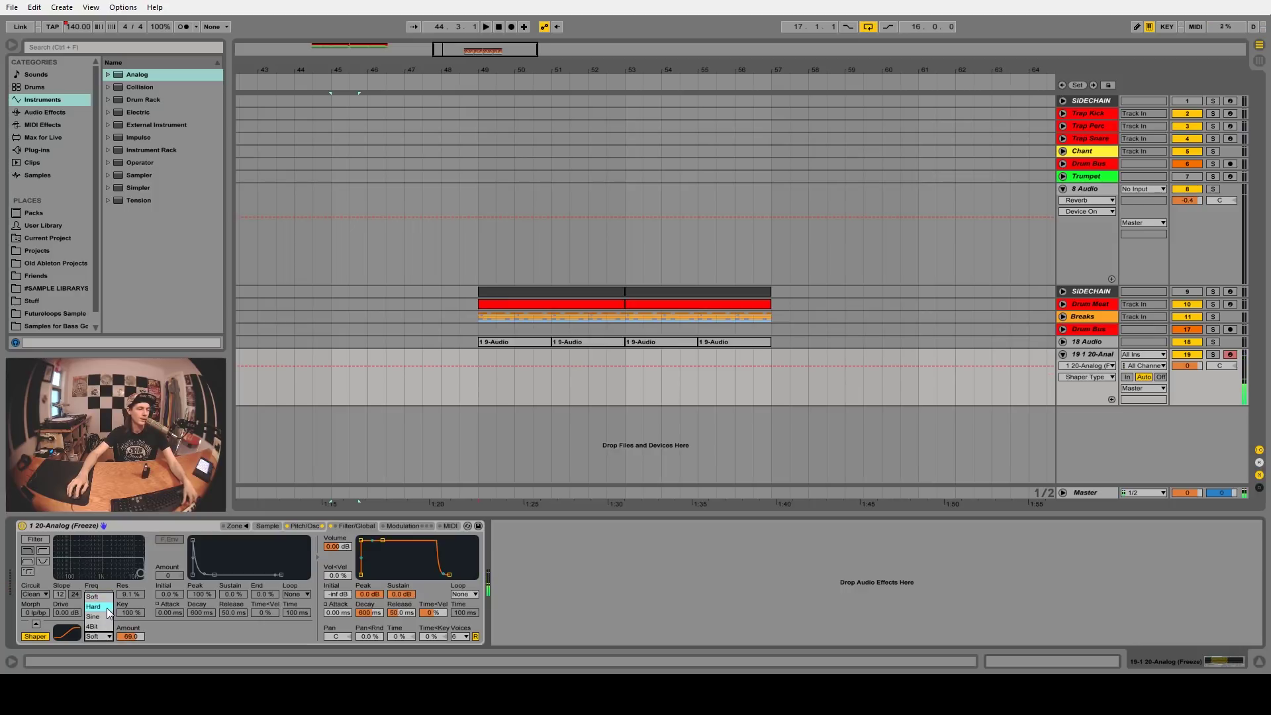
left_click(106, 608)
mouse_move(131, 637)
left_mouse_down()
mouse_move(130, 650)
mouse_move(134, 613)
left_mouse_up()
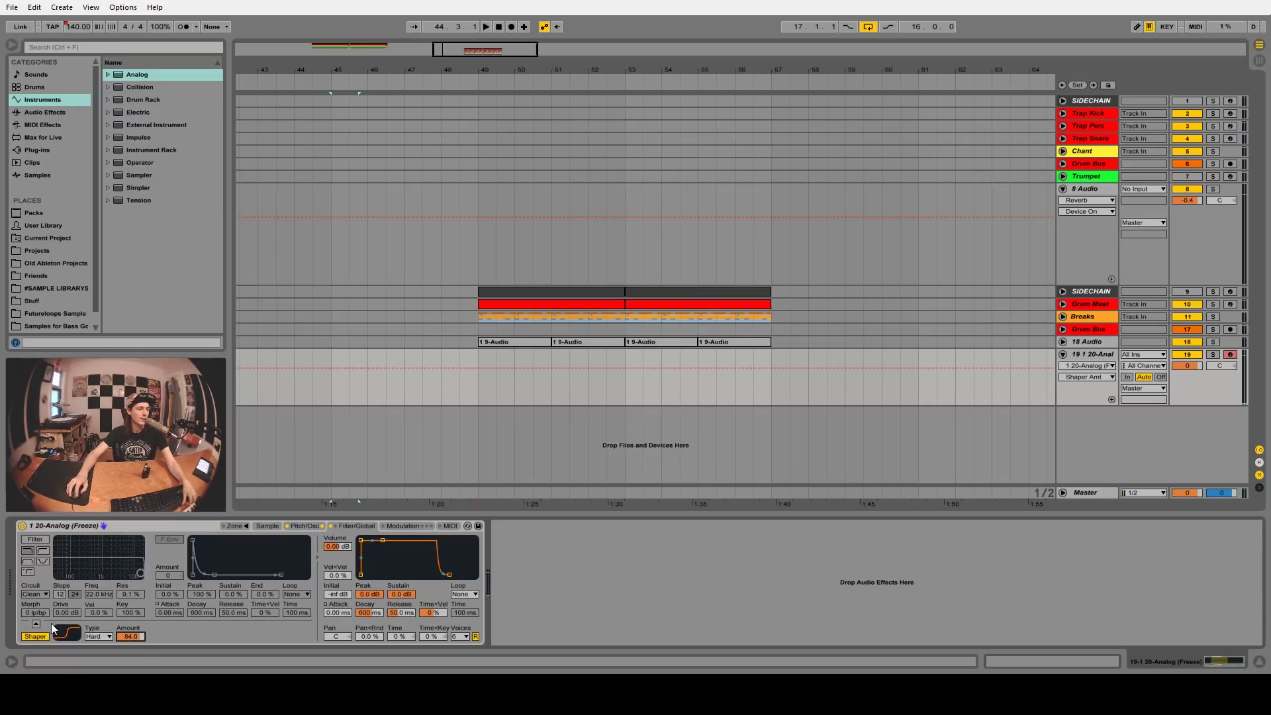
Step: Switch the filter back on as a Morph type at about 178 Hz, and swap the order of Shaper and filter
left_click(34, 539)
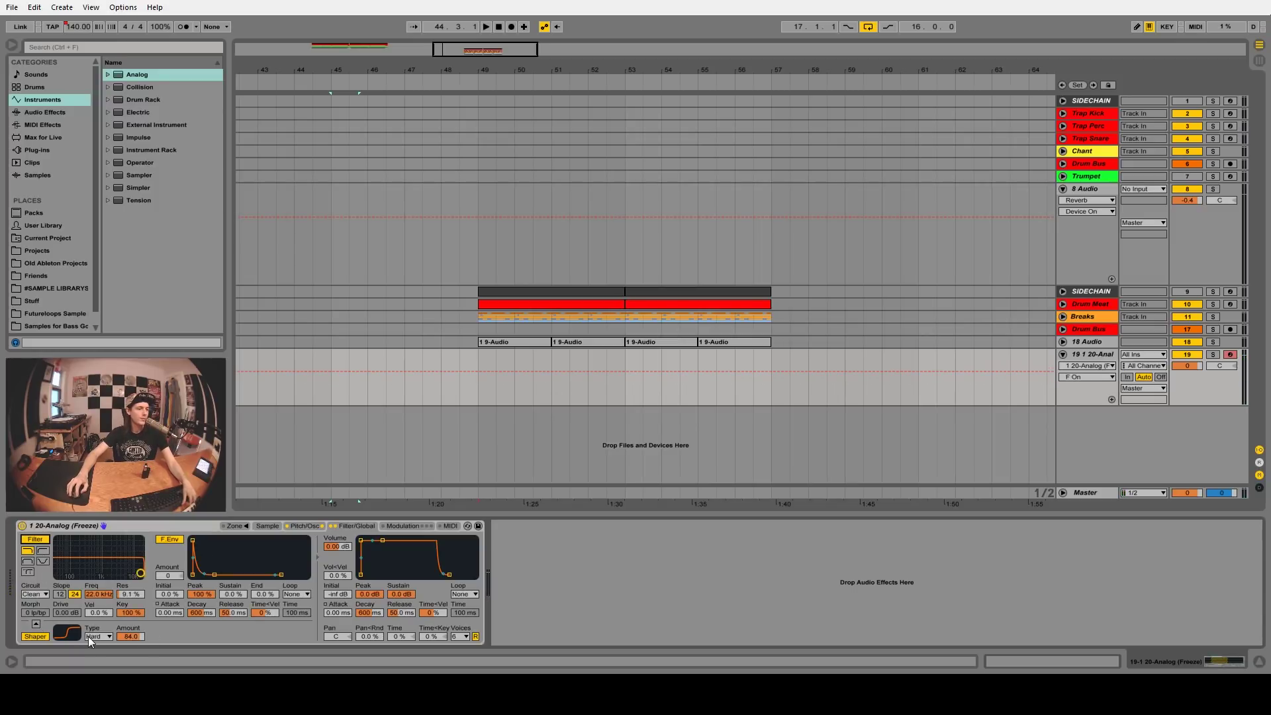
mouse_move(130, 573)
left_mouse_down()
mouse_move(60, 569)
mouse_move(133, 568)
mouse_move(99, 569)
mouse_move(115, 569)
left_mouse_up()
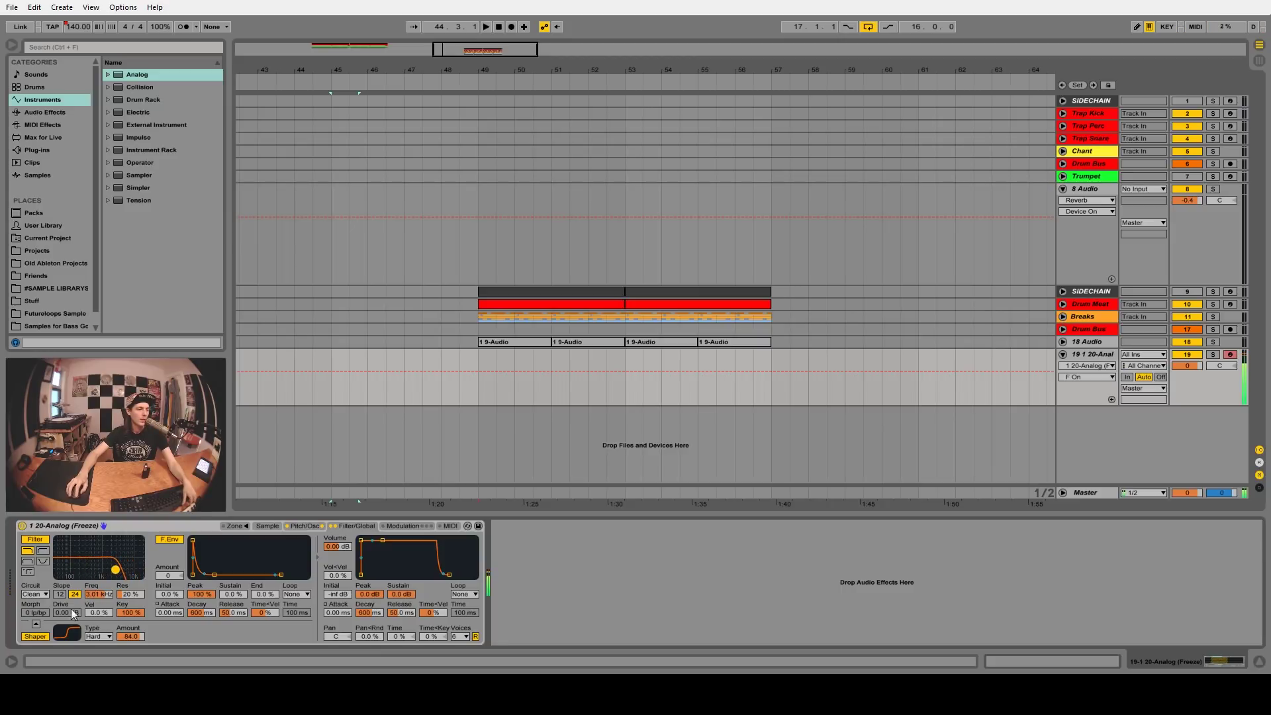
left_click(36, 624)
left_click_drag(115, 571, 79, 567)
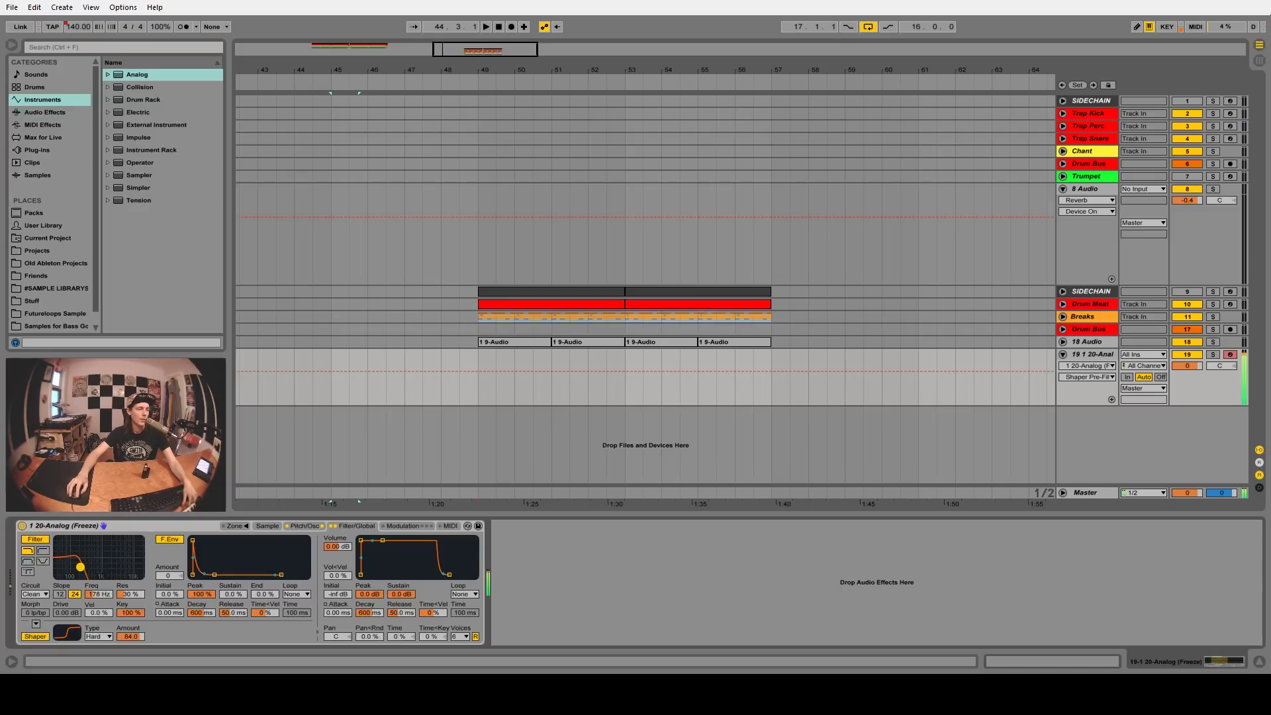
left_click(27, 572)
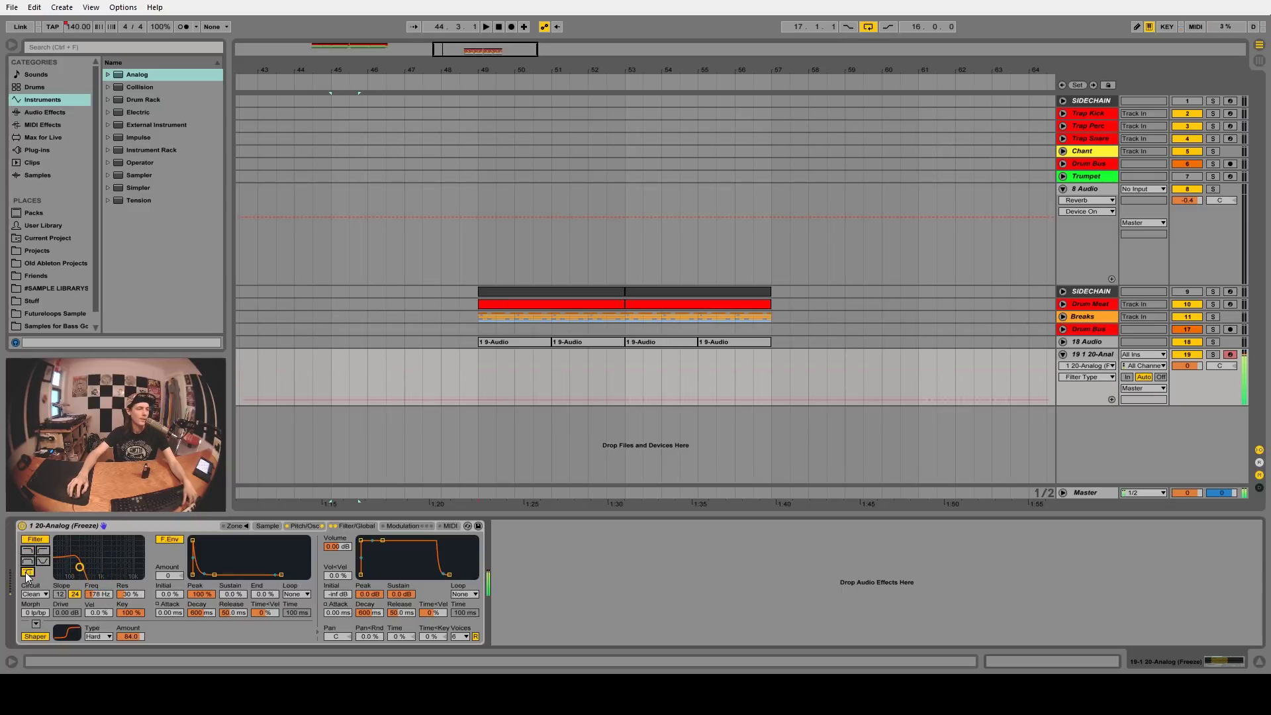
left_click(35, 613)
Step: Enable the auxiliary envelope in the modulation settings and return to the filter settings
left_click(399, 527)
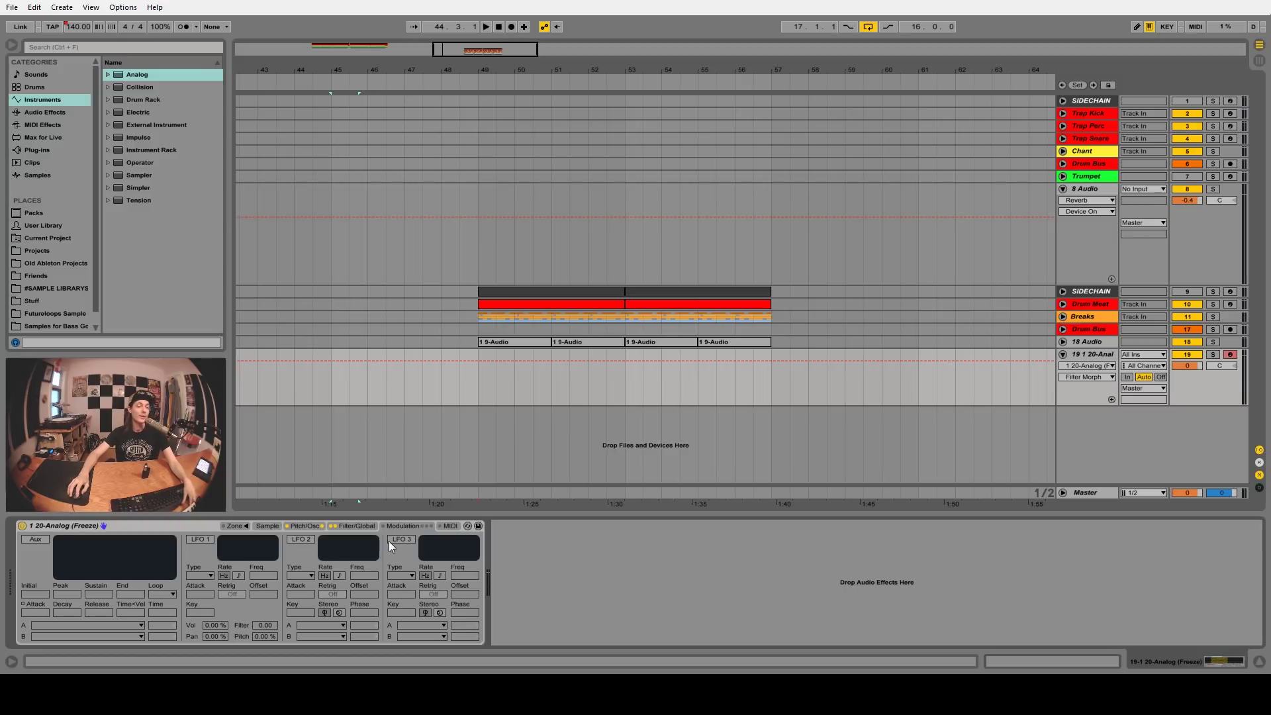
left_click(41, 541)
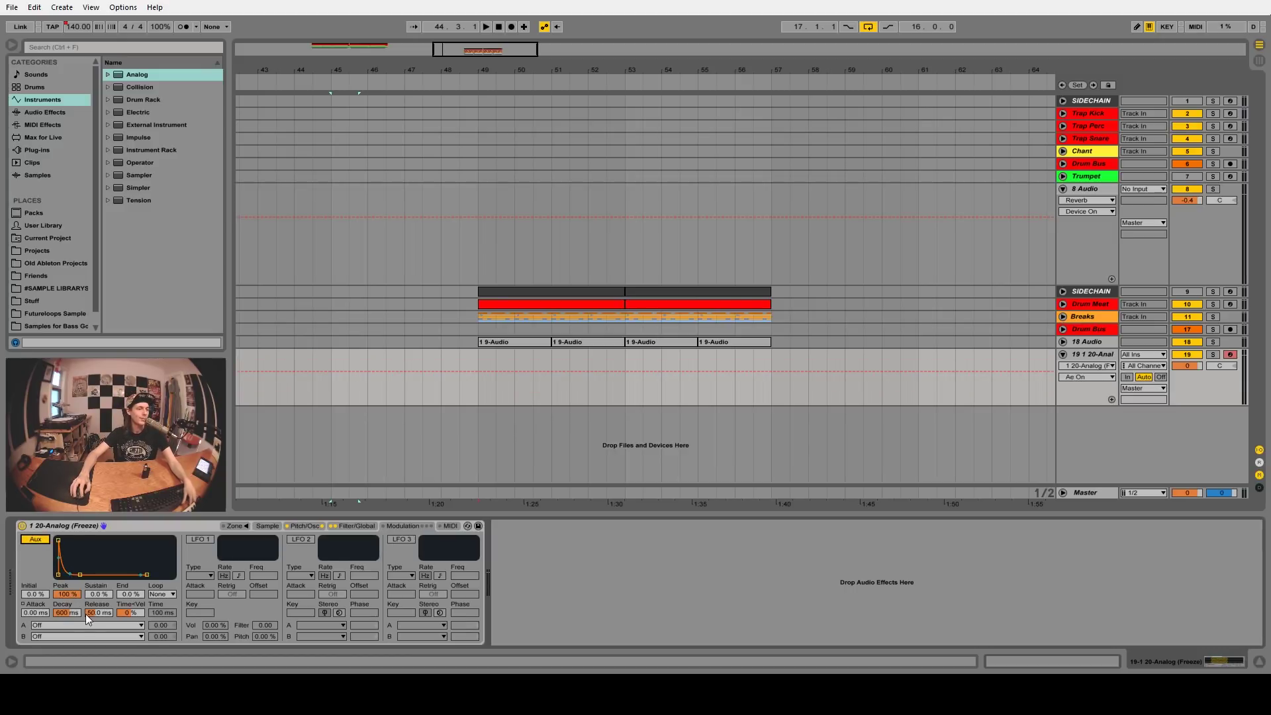
left_click(356, 526)
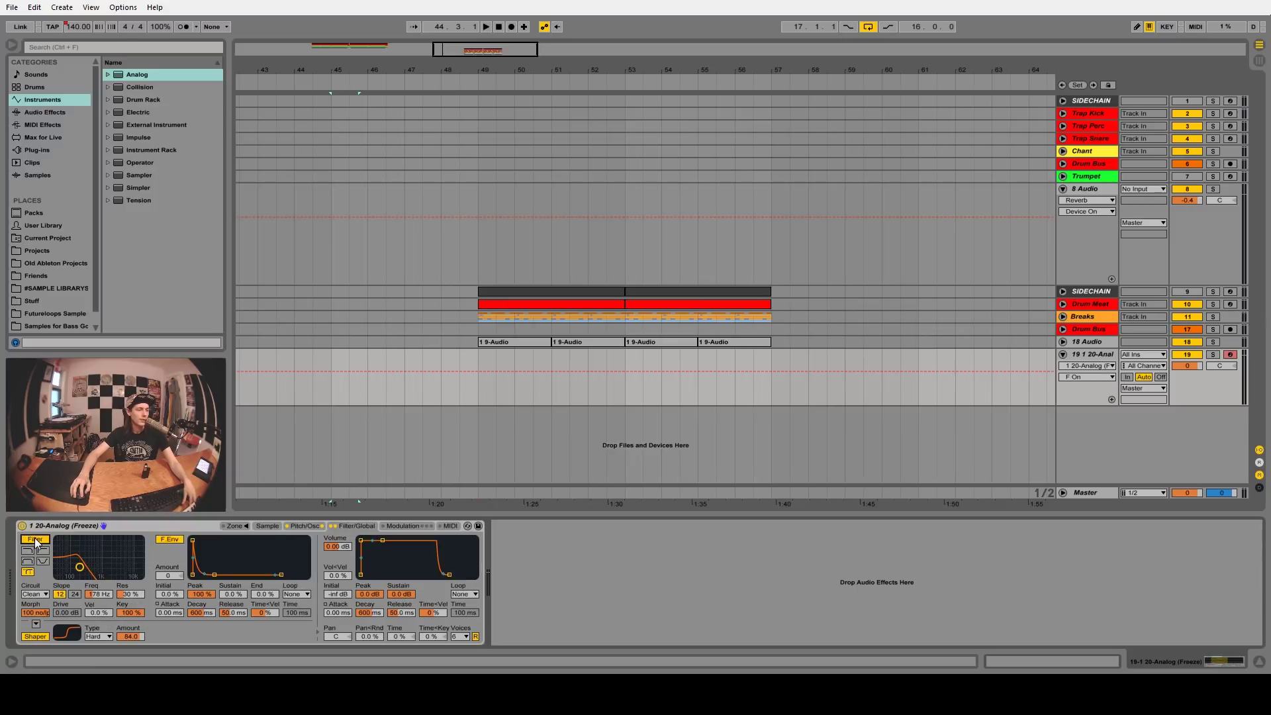
Step: Set the Shaper amount to 100 with the filter off, and route the auxiliary envelope to Shaper Amt at 100 with about 708 ms decay
left_click_drag(144, 634, 164, 609)
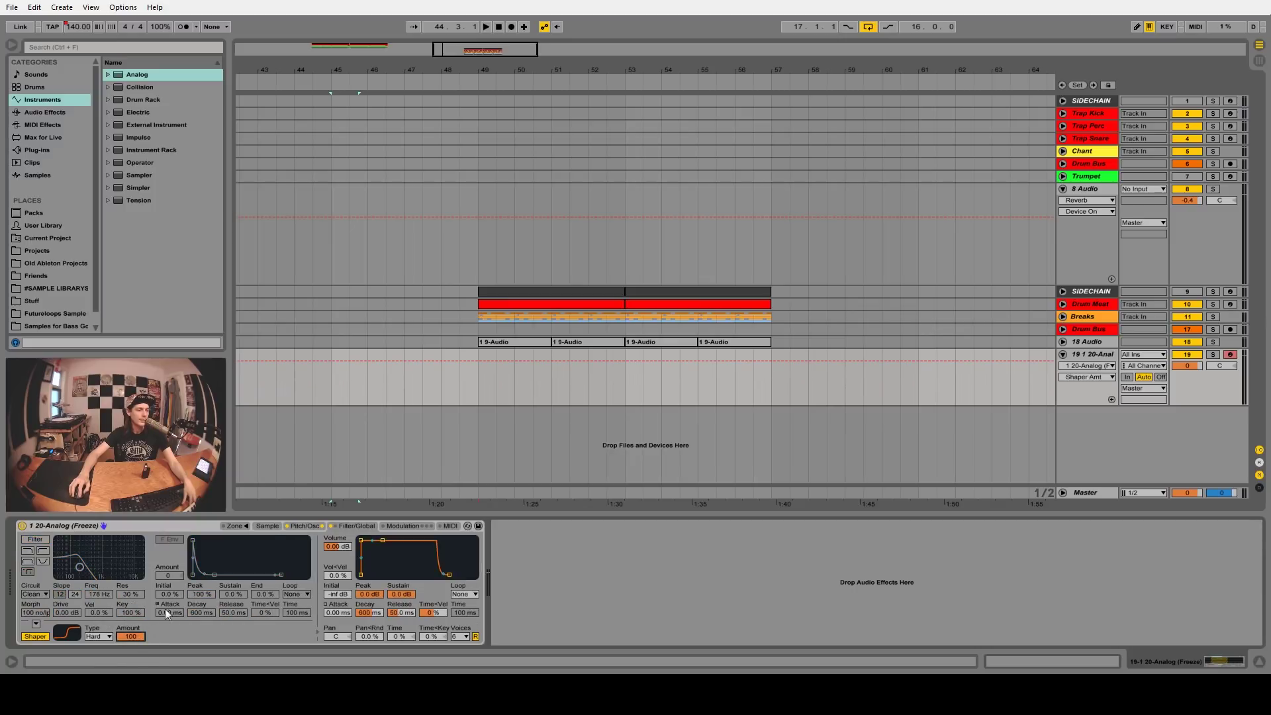
left_click(403, 526)
left_click(88, 626)
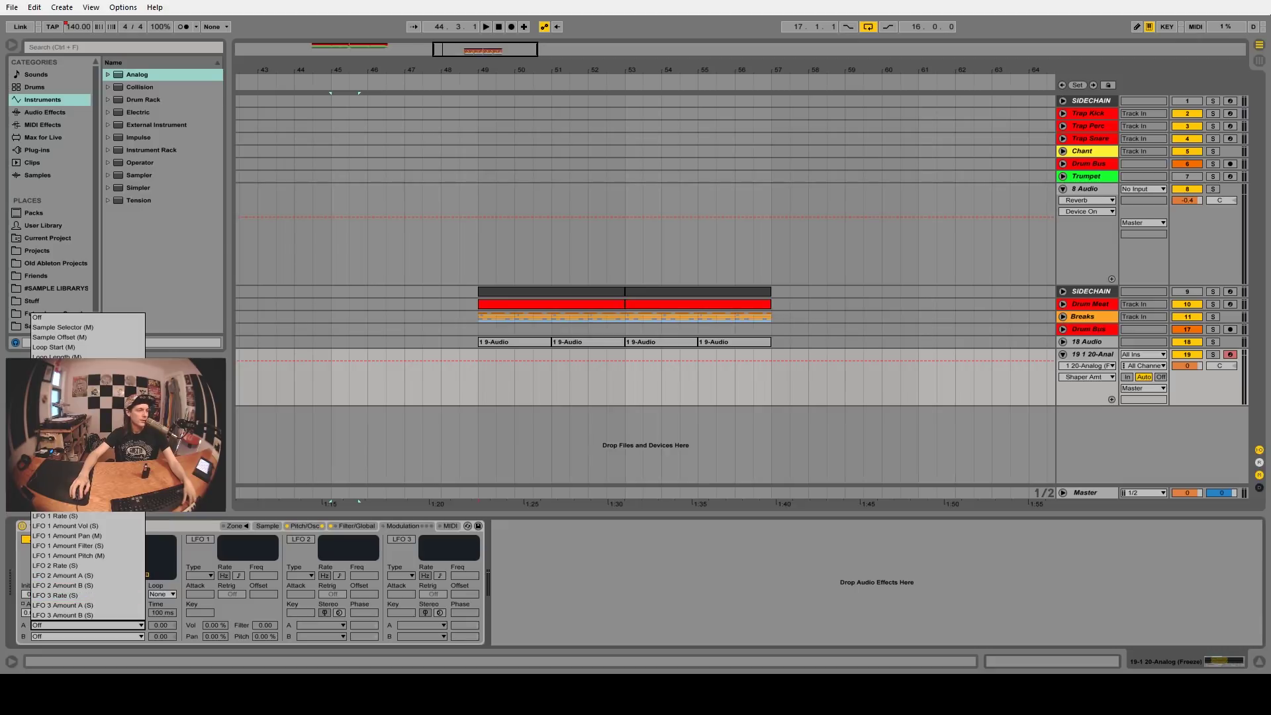
left_click(73, 406)
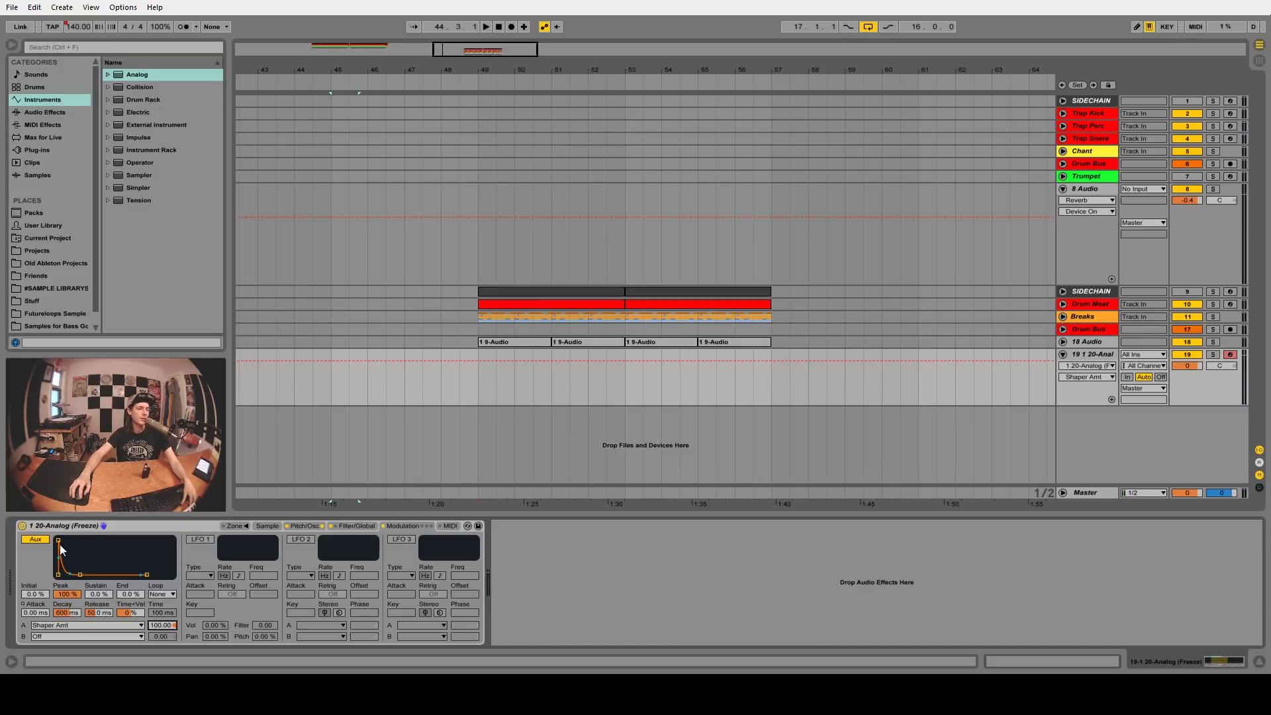
mouse_move(60, 545)
left_mouse_down()
mouse_move(83, 544)
mouse_move(58, 541)
left_mouse_up()
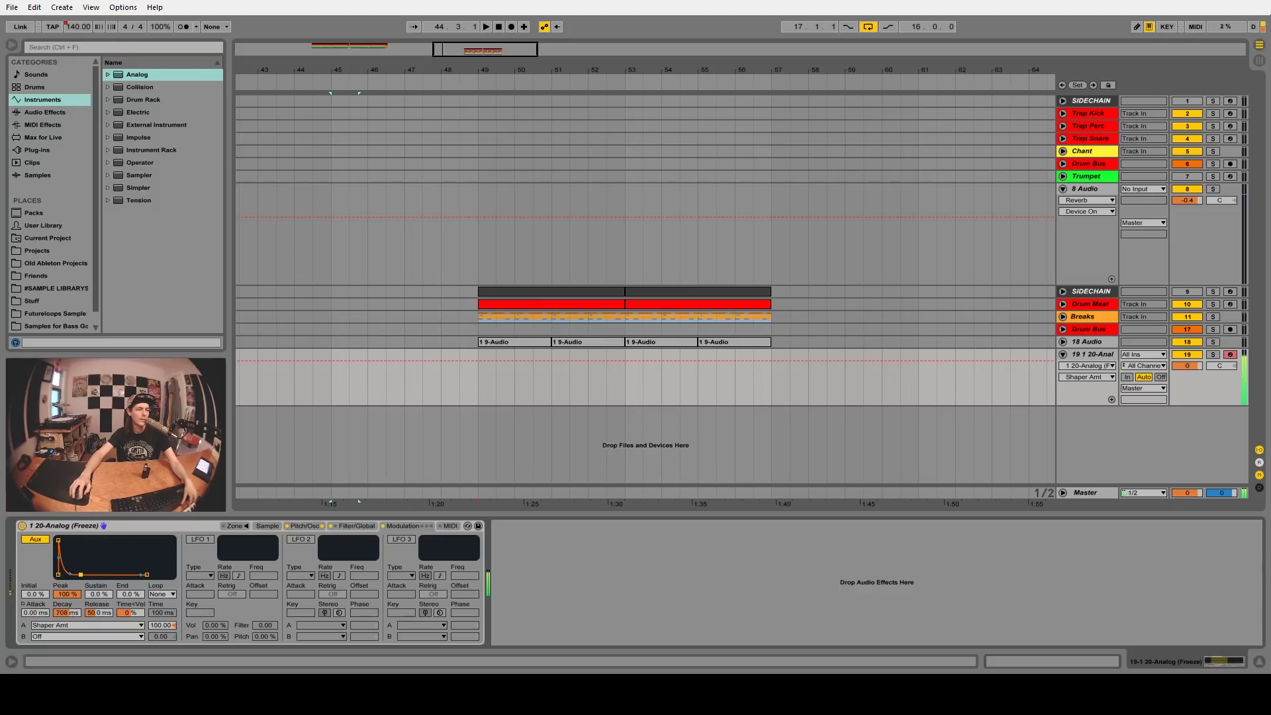
Step: Raise the Spread in the Sampler's pitch settings to 31%
left_click(268, 526)
left_click(304, 526)
left_click_drag(387, 609, 387, 589)
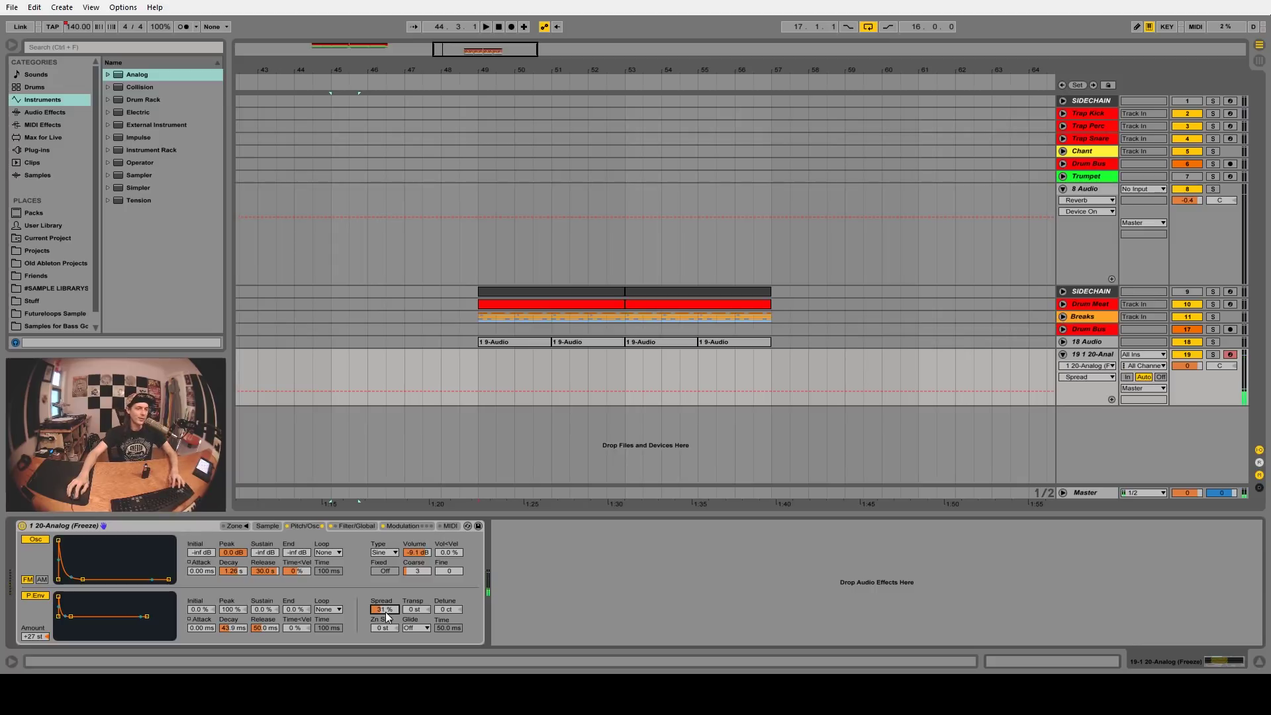
Step: Select bars 49 to 57 on the synth track as the loop range
left_click(480, 370)
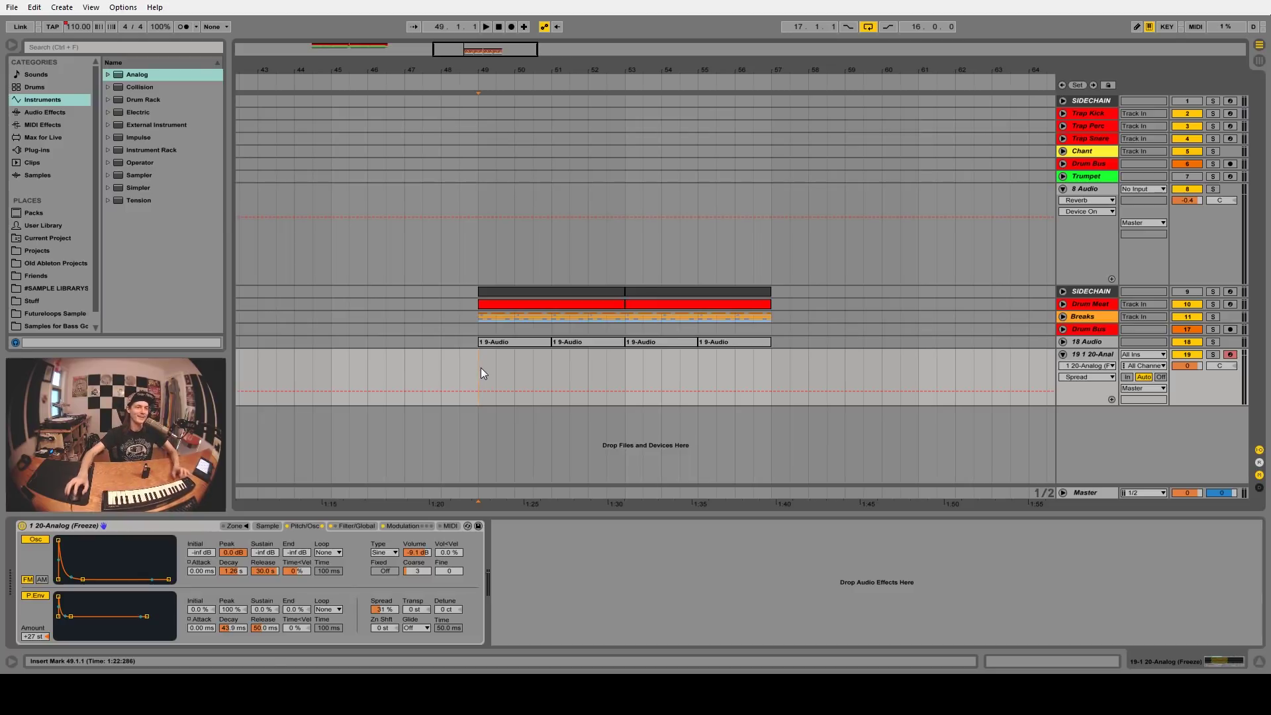
left_click_drag(481, 367, 772, 384)
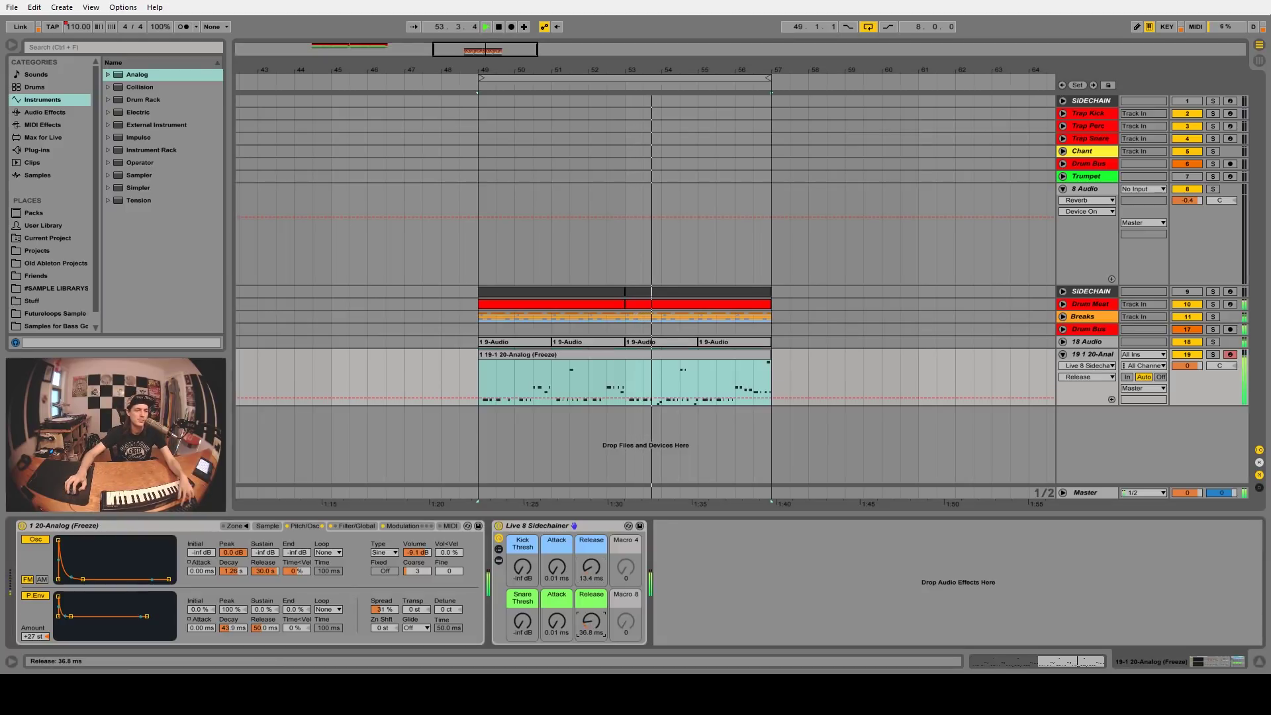
Step: Set the sidechainer's kick release to about 19.6 ms and snare release to 24.4 ms, and lower the synth track's volume to -3.6 dB
left_click_drag(591, 567, 592, 557)
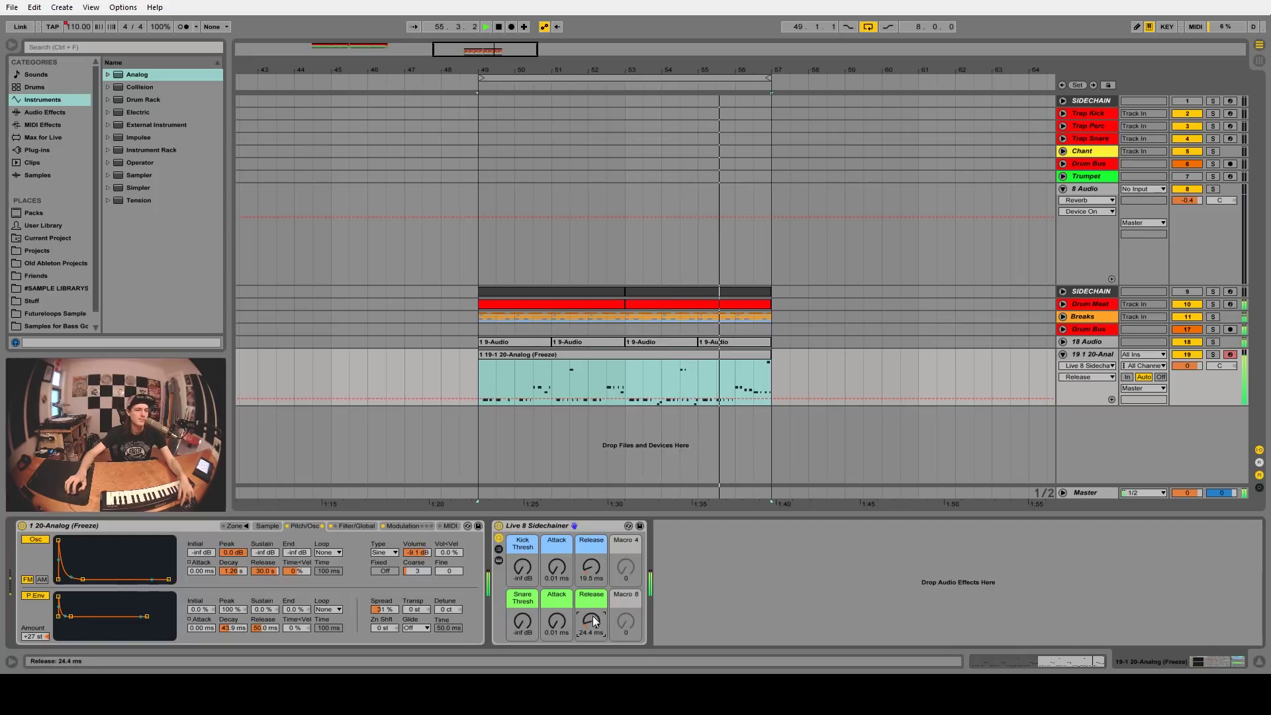
left_click_drag(594, 620, 594, 625)
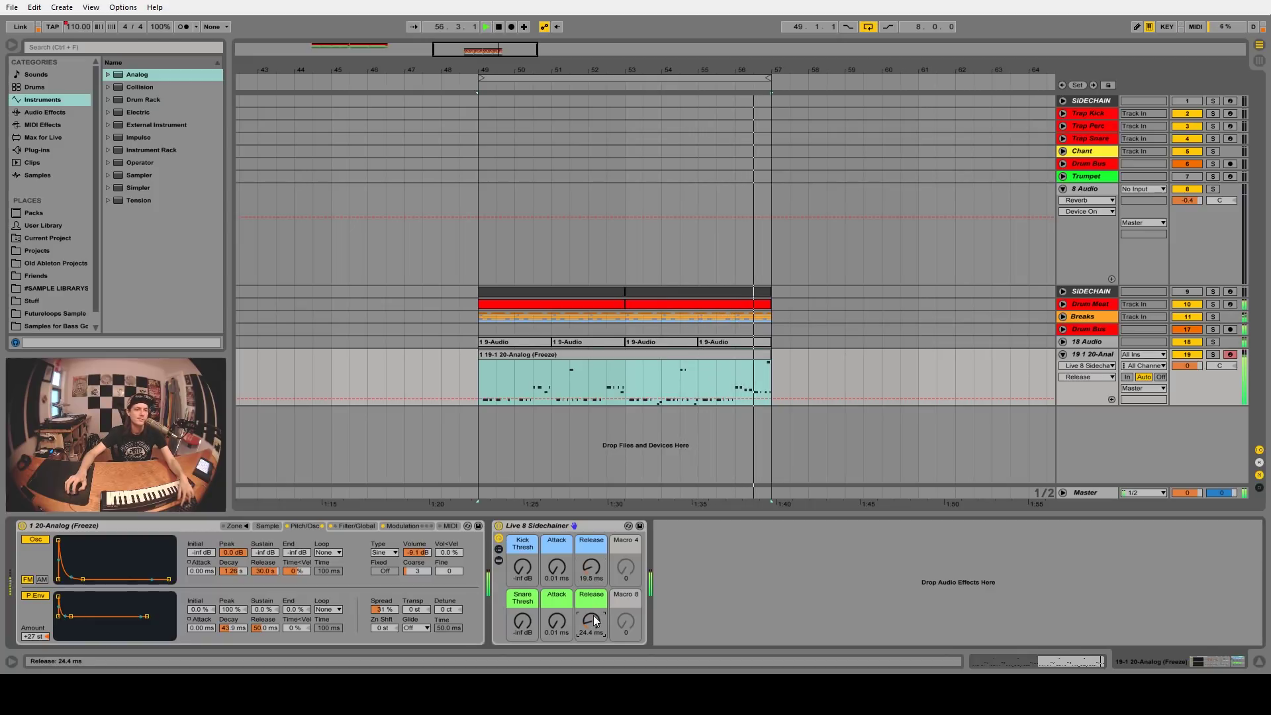
left_click_drag(1187, 366, 1187, 372)
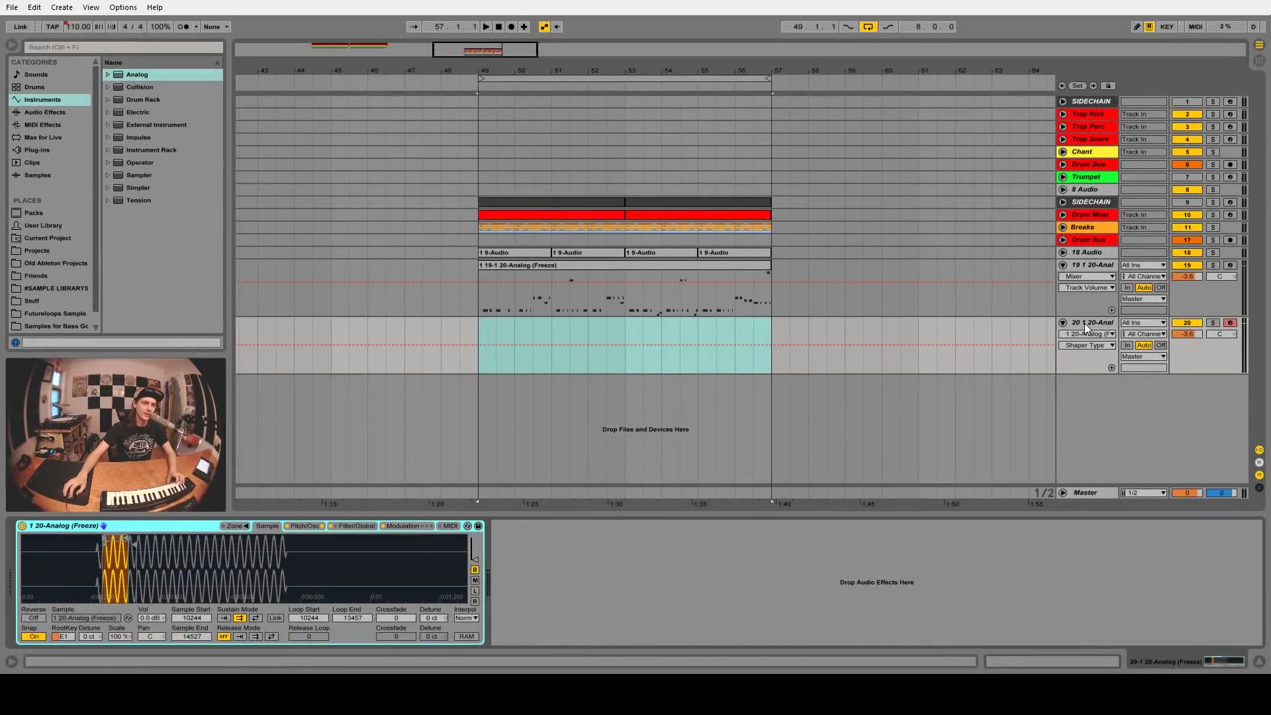
Step: On the duplicated track's Sampler, put the oscillator envelope in Loop mode with about 424 ms attack, 1.53 s decay and 30.8 ms loop time
left_click_drag(479, 292, 772, 297)
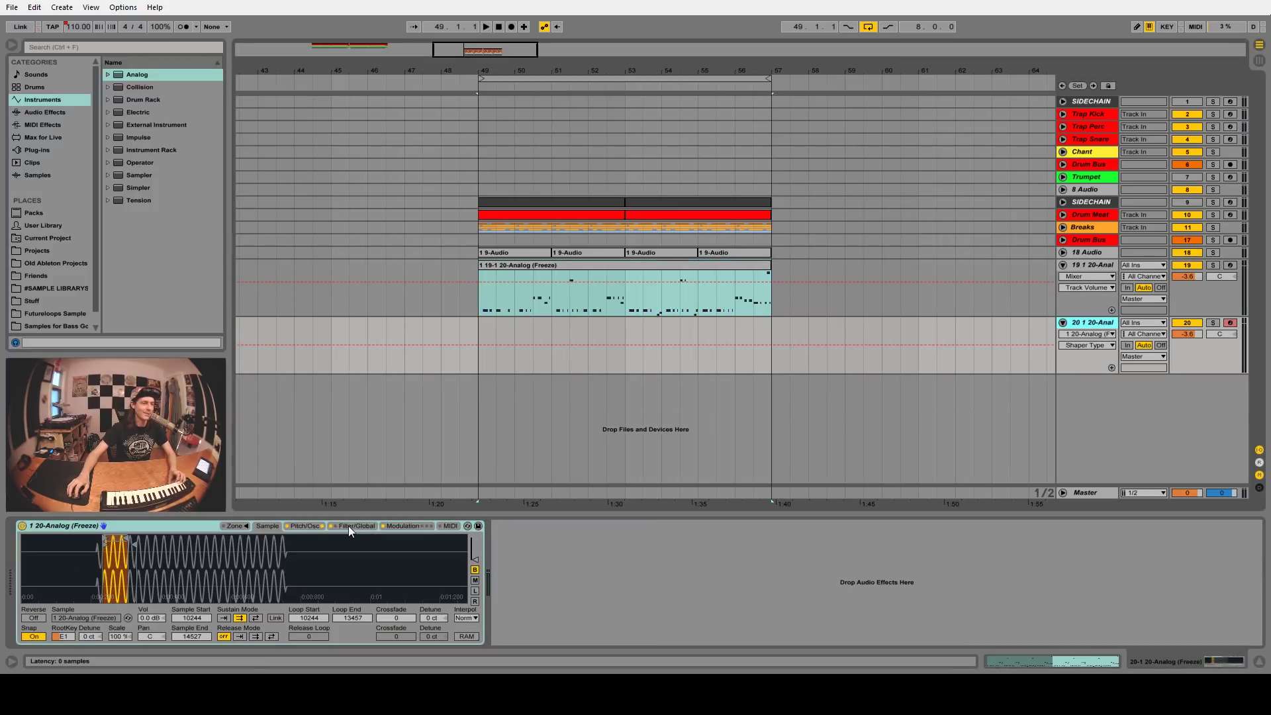
left_click(349, 525)
left_click(395, 526)
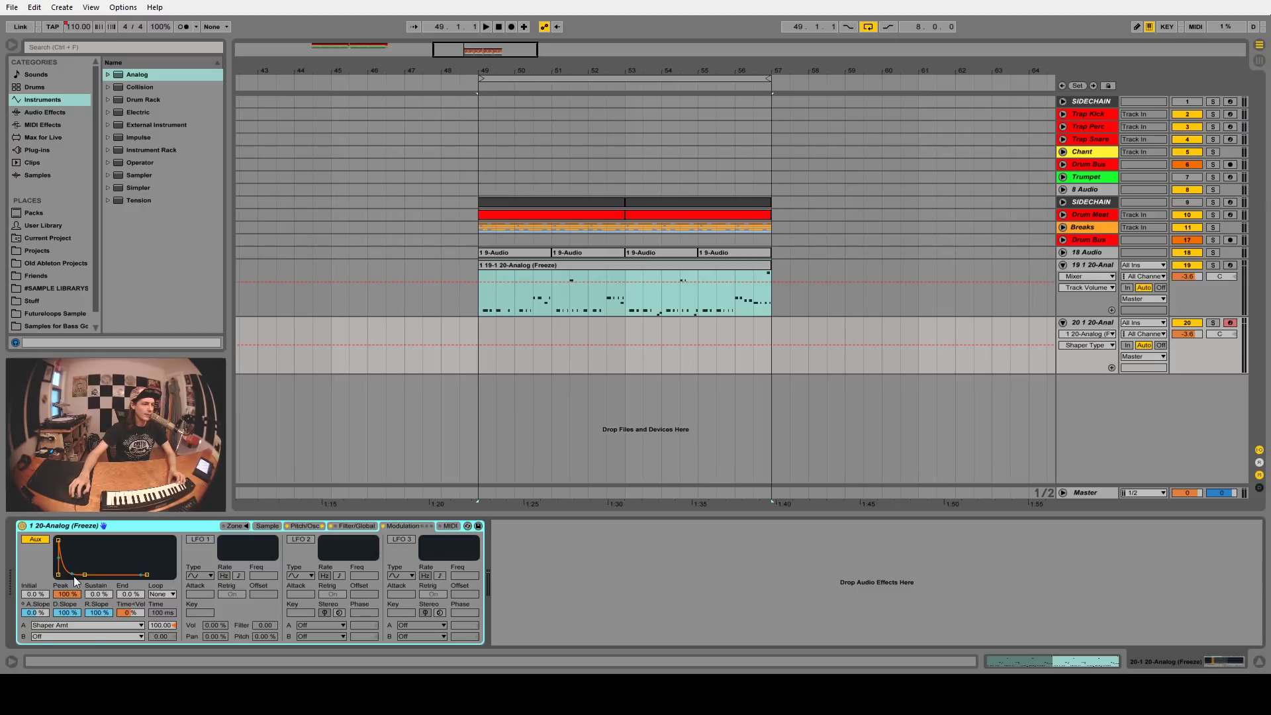
left_click(304, 526)
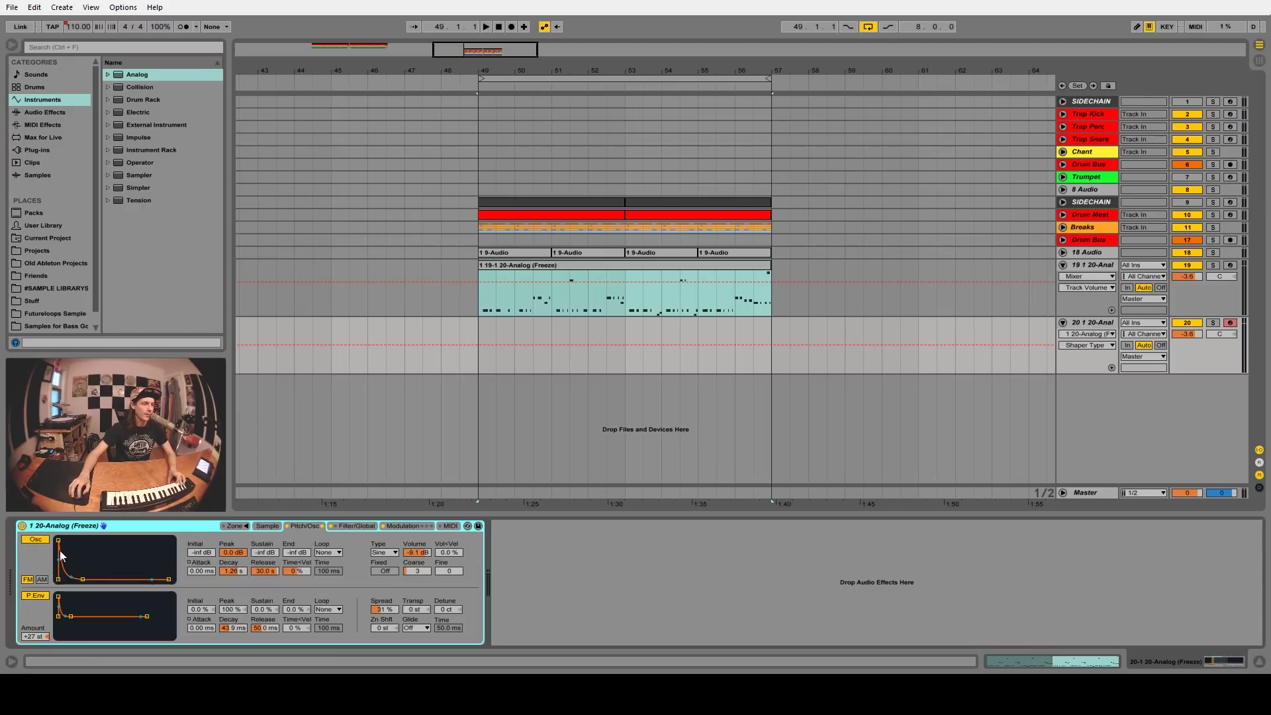
left_click(332, 554)
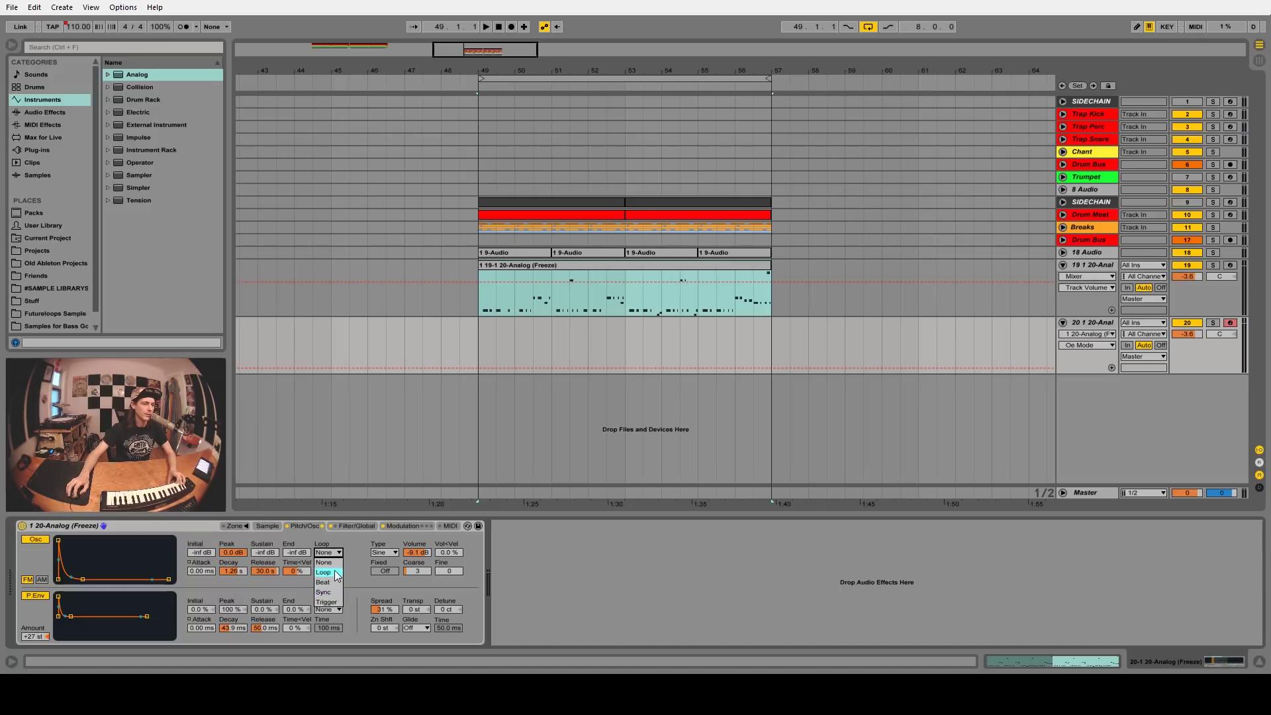
left_click(334, 572)
left_click_drag(58, 540, 81, 541)
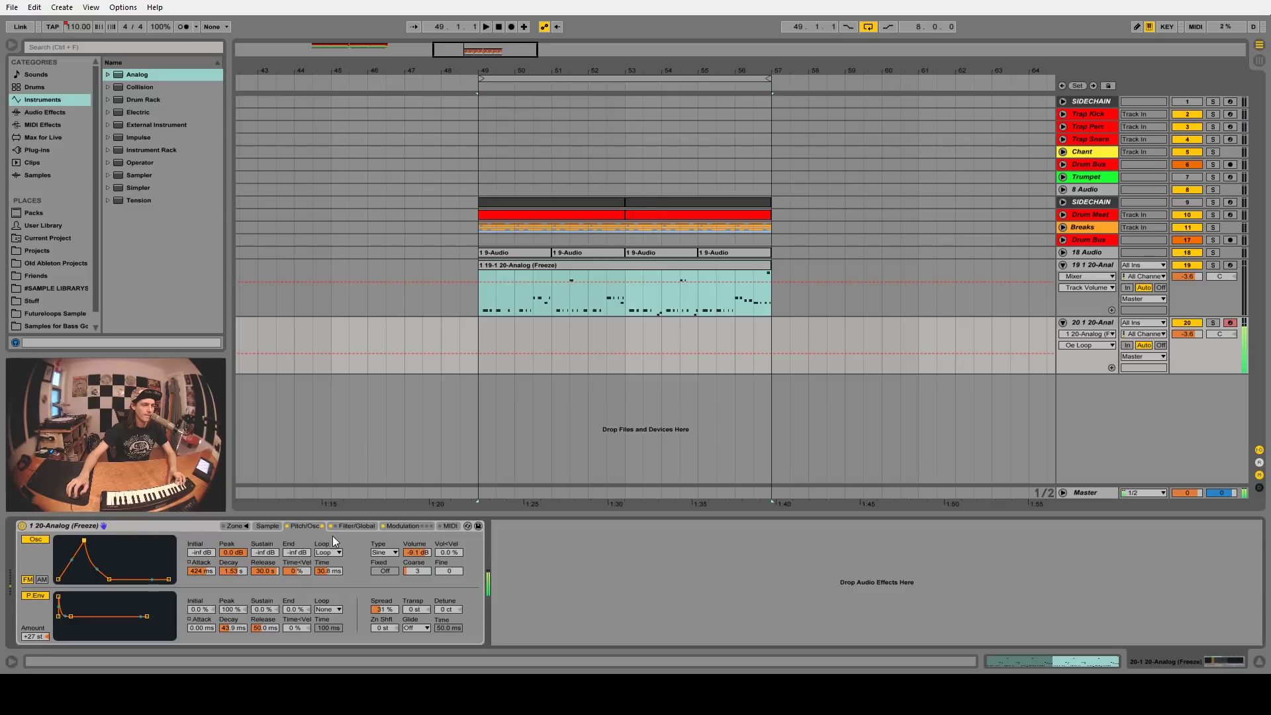
Step: Set the auxiliary envelope to Loop mode with about 85% peak, 805 ms attack, 2.25 s decay and 349 ms loop time
left_click(403, 526)
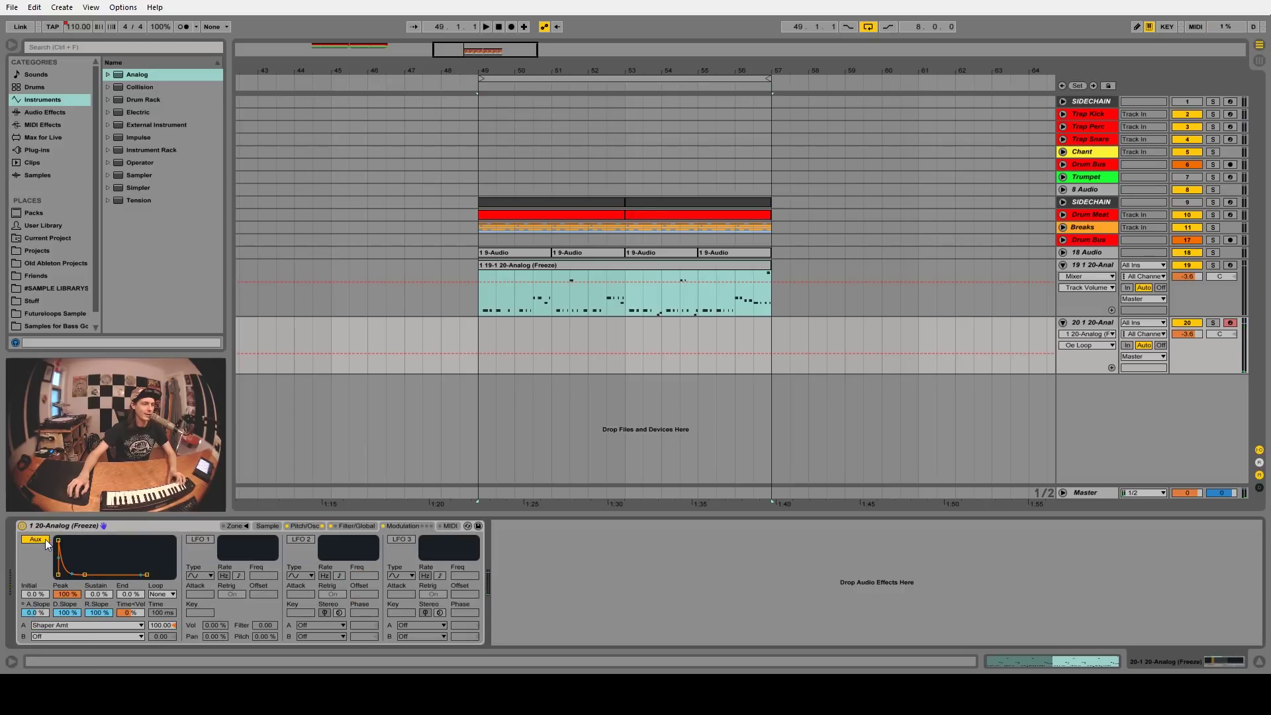
left_click(162, 594)
left_click(165, 616)
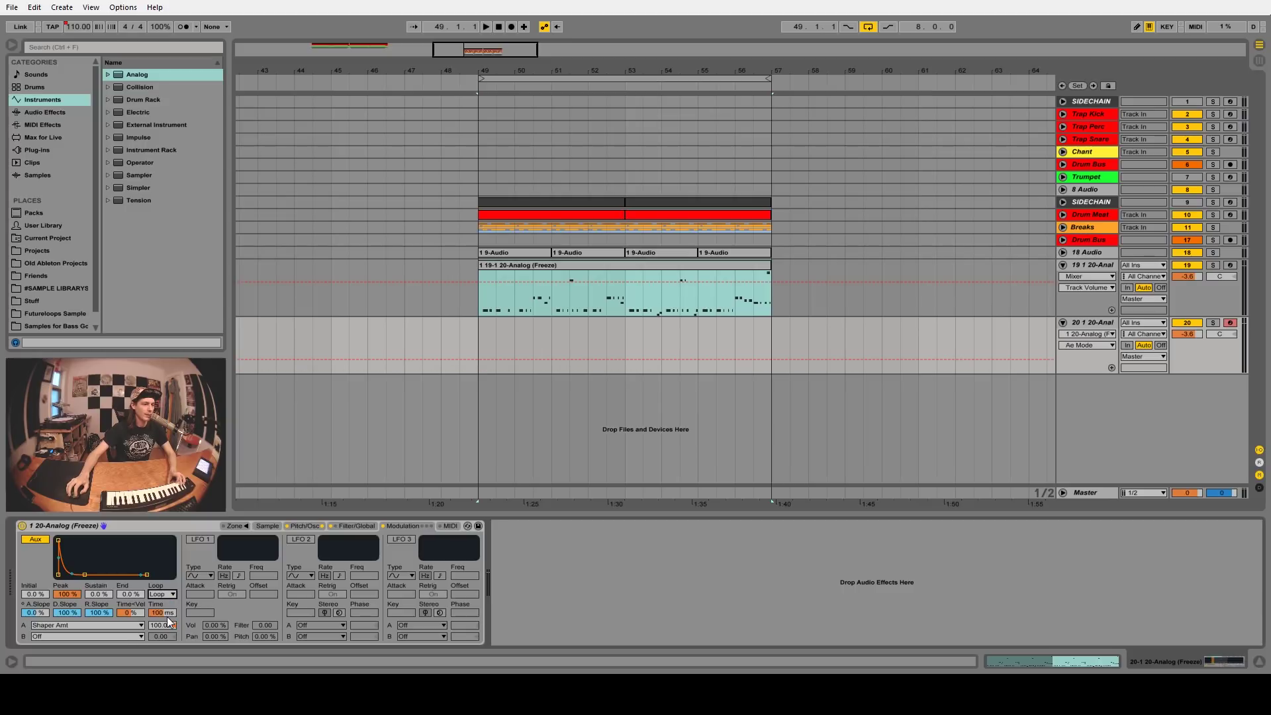
left_click_drag(59, 541, 86, 546)
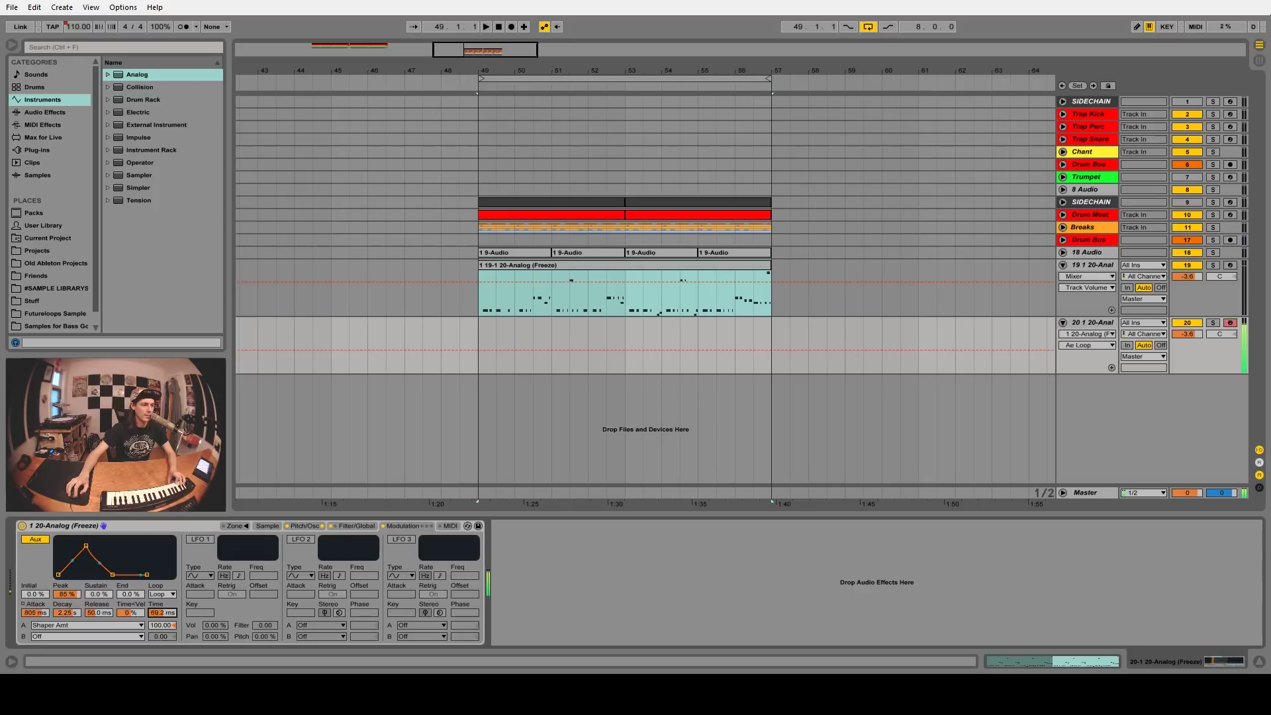
left_click_drag(162, 612, 162, 600)
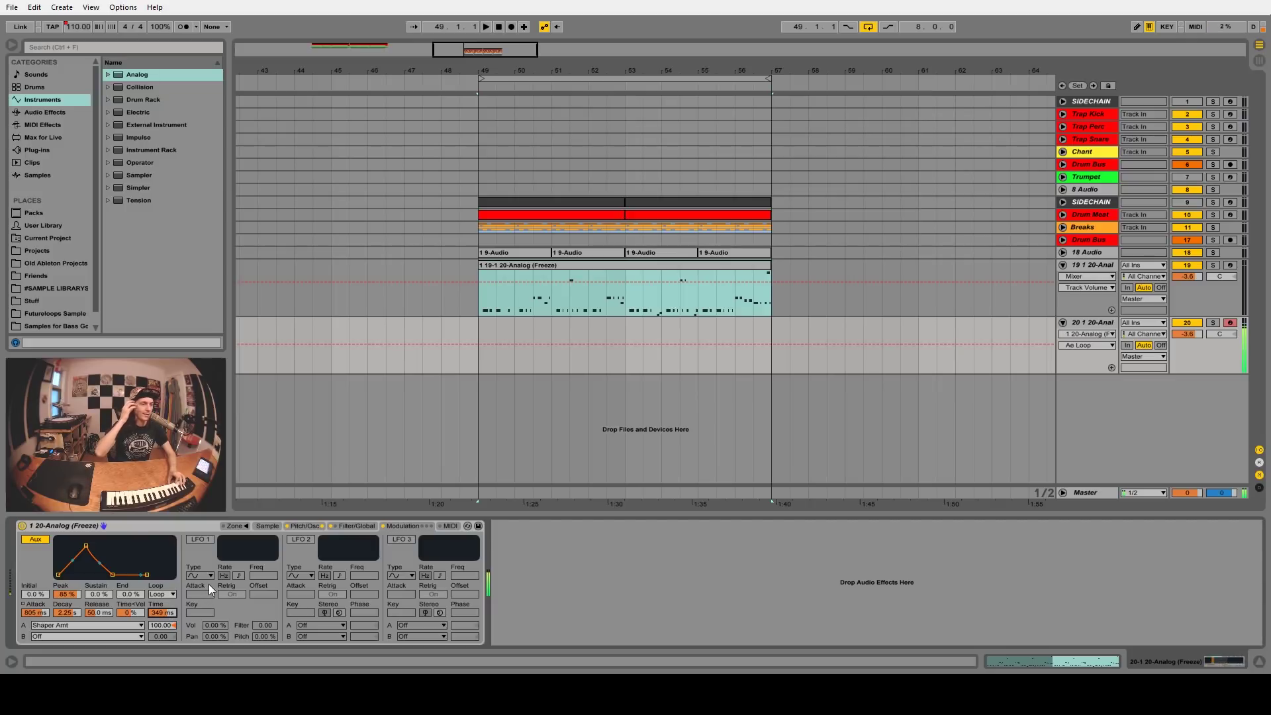
Step: Enable LFO 1 and set its filter modulation amount to 5.25
left_click(200, 540)
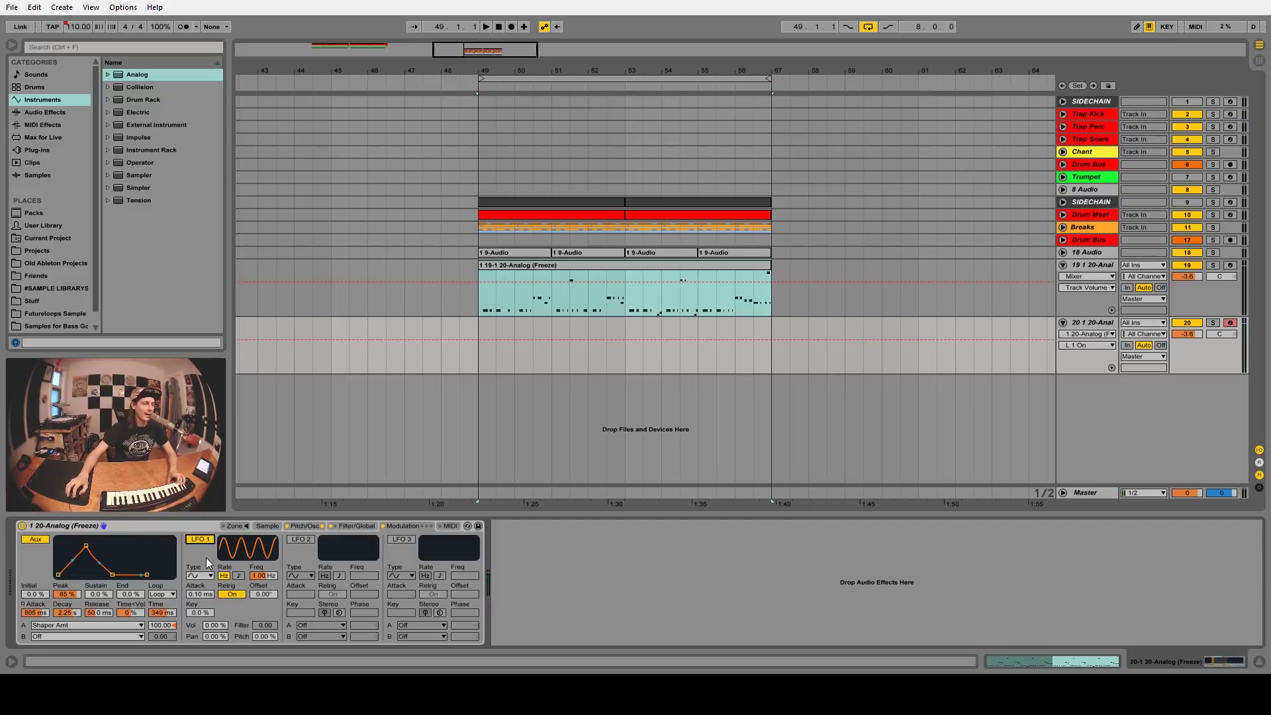
left_click(264, 625)
left_click_drag(265, 625, 260, 637)
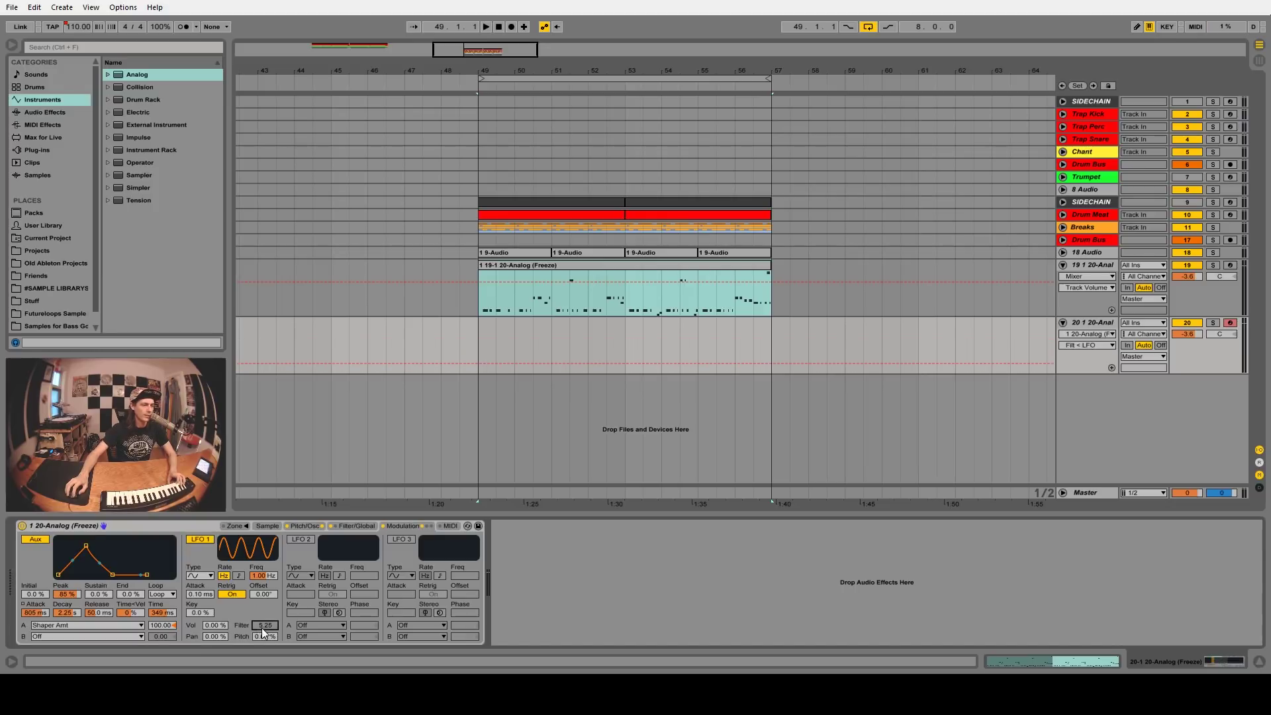
Step: Switch the Sampler's filter on with the Morph type and return to the modulation settings
left_click(328, 527)
left_click(35, 540)
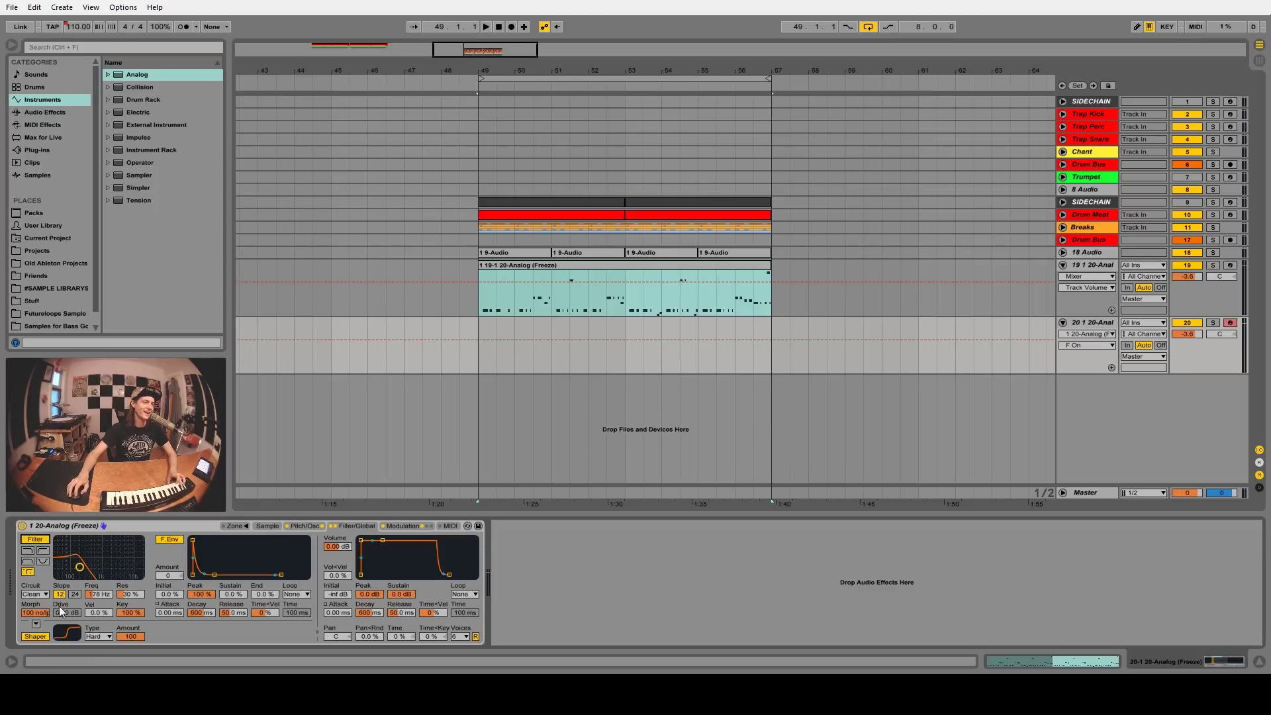
left_click(27, 572)
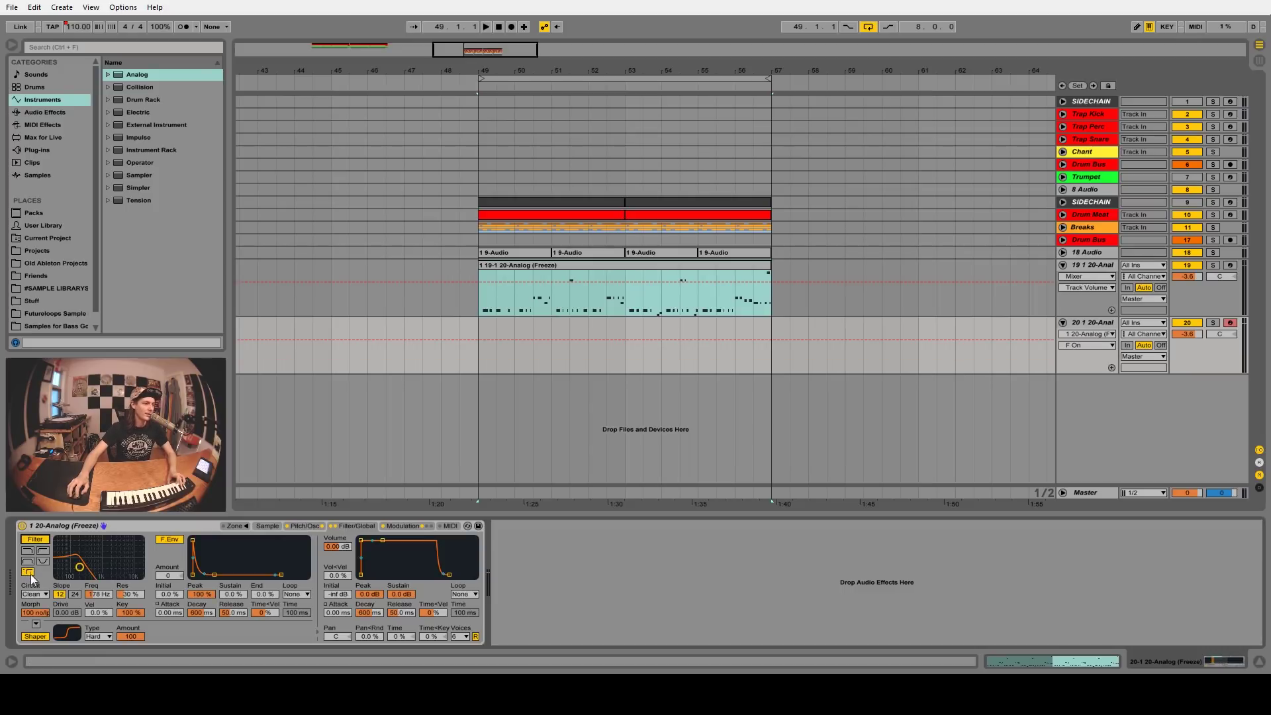
left_click(305, 526)
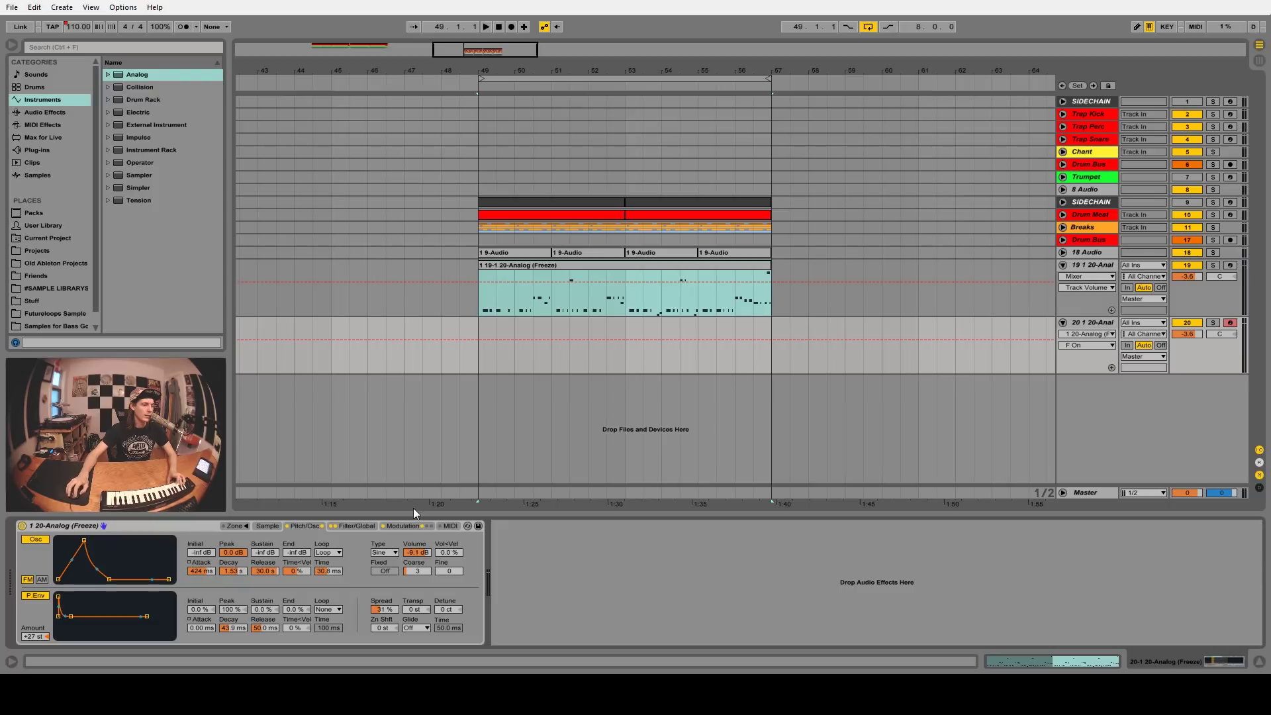
left_click(403, 526)
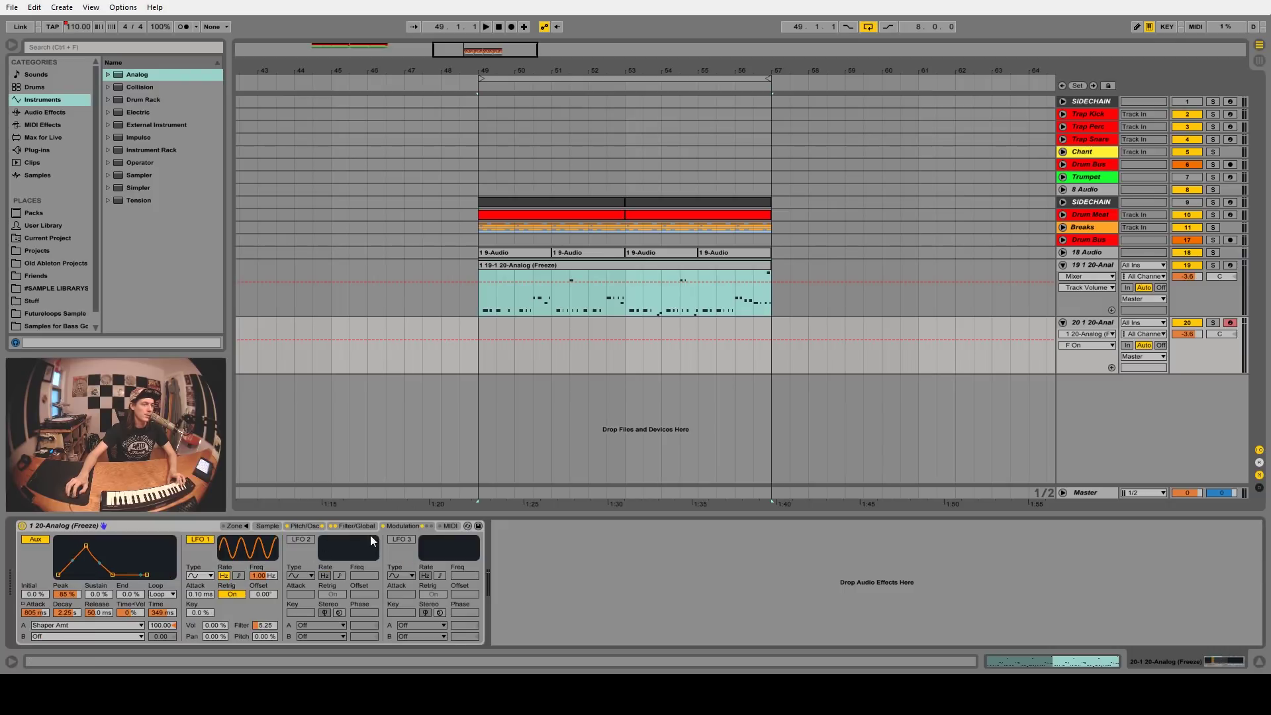
Step: Set the filter to about 219 Hz with 6.8% resonance, and raise LFO 1's filter modulation amount to 23.8
left_click(353, 527)
mouse_move(86, 568)
left_mouse_down()
mouse_move(136, 571)
mouse_move(99, 574)
left_mouse_up()
left_click(403, 526)
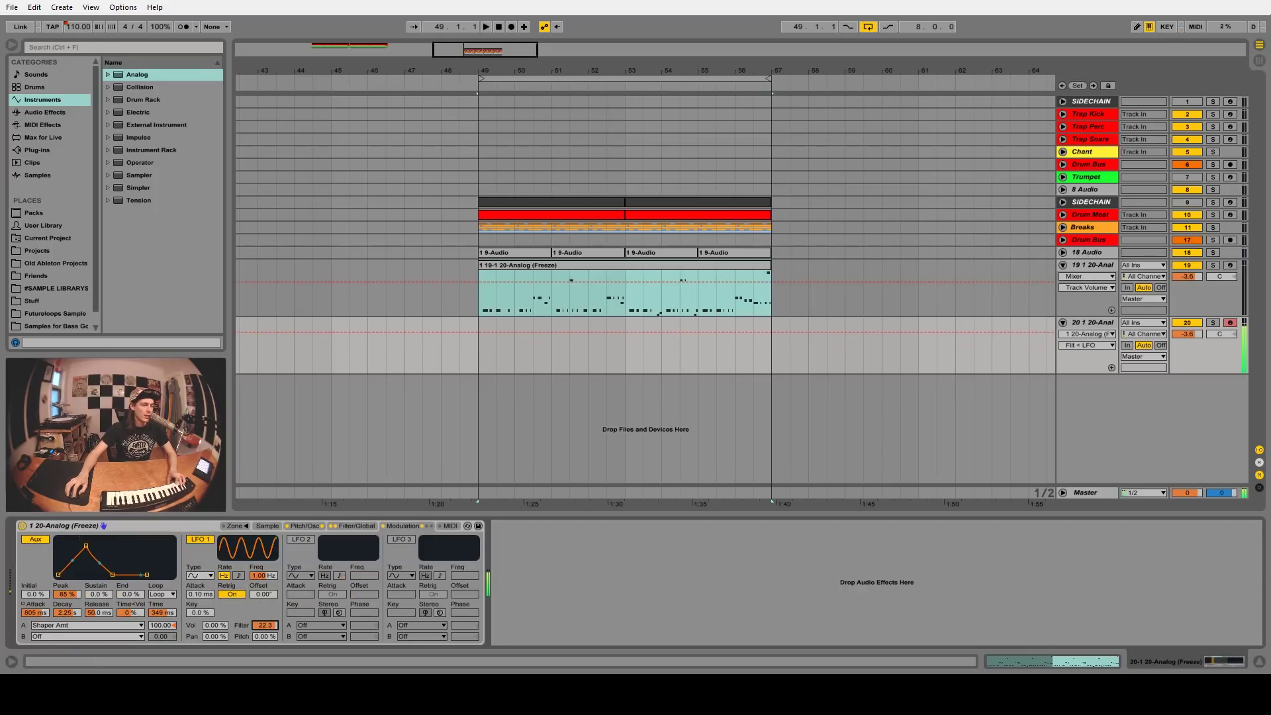
left_click_drag(265, 625, 265, 622)
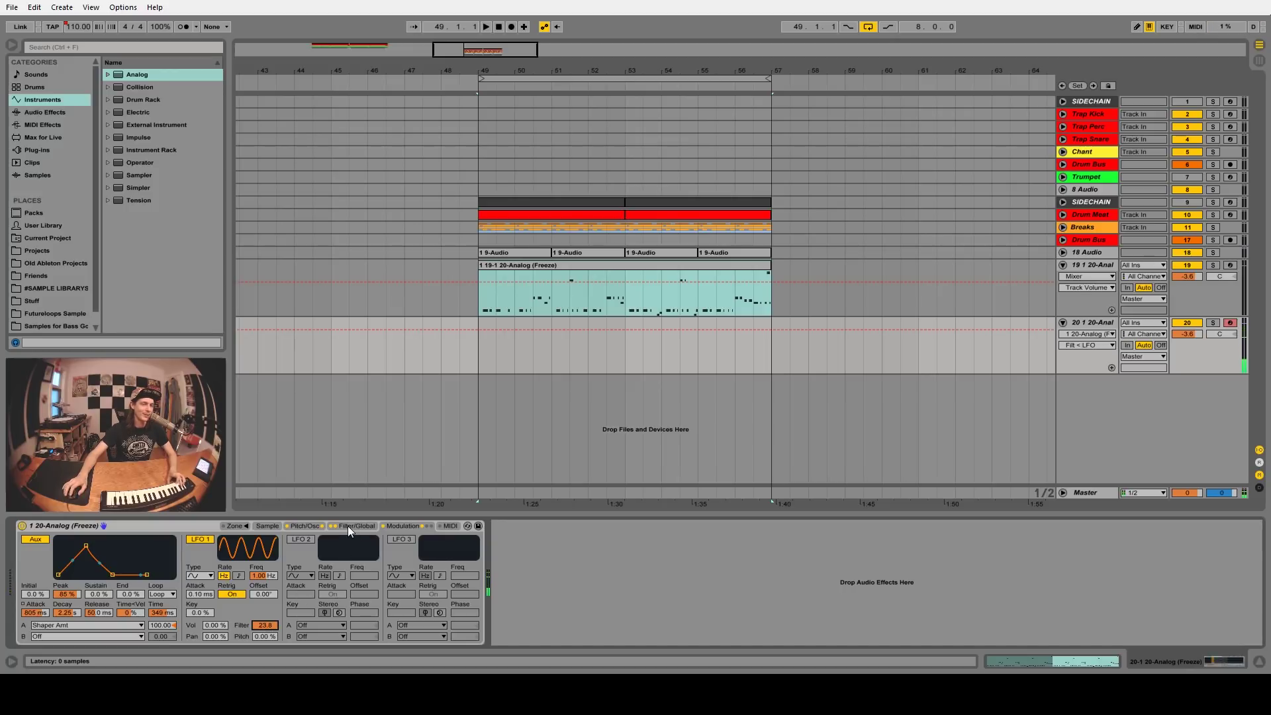
Step: Enable LFO 2 and route its A destination to Filter Morph with an amount of 84.58
left_click(303, 539)
left_click(324, 625)
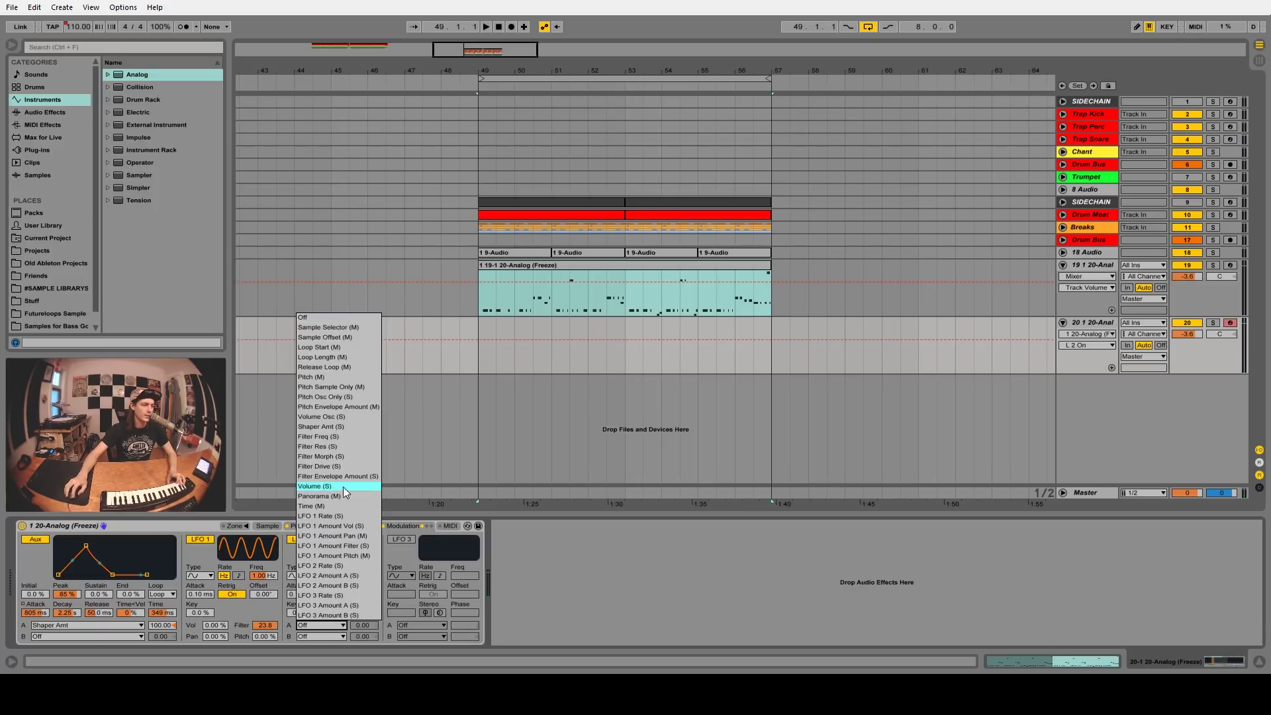
left_click_drag(363, 626, 350, 531)
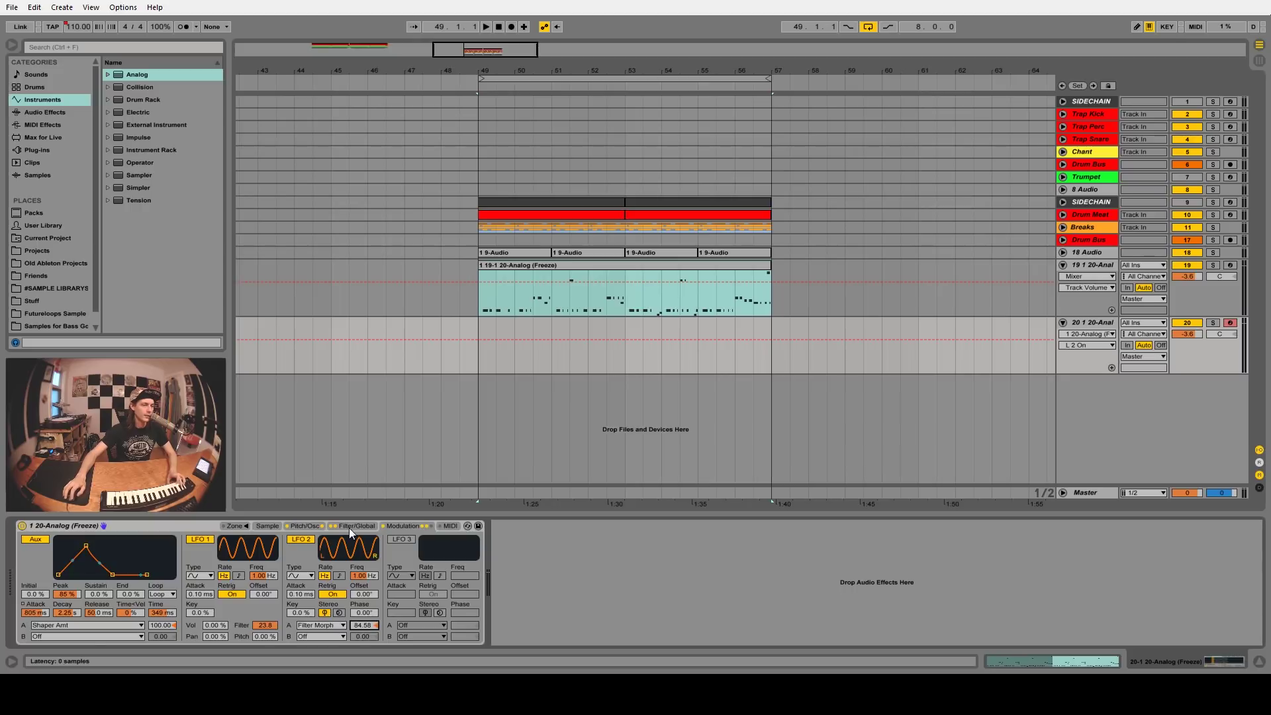
Step: Sweep the filter's Morph position down and raise it again
left_click(360, 526)
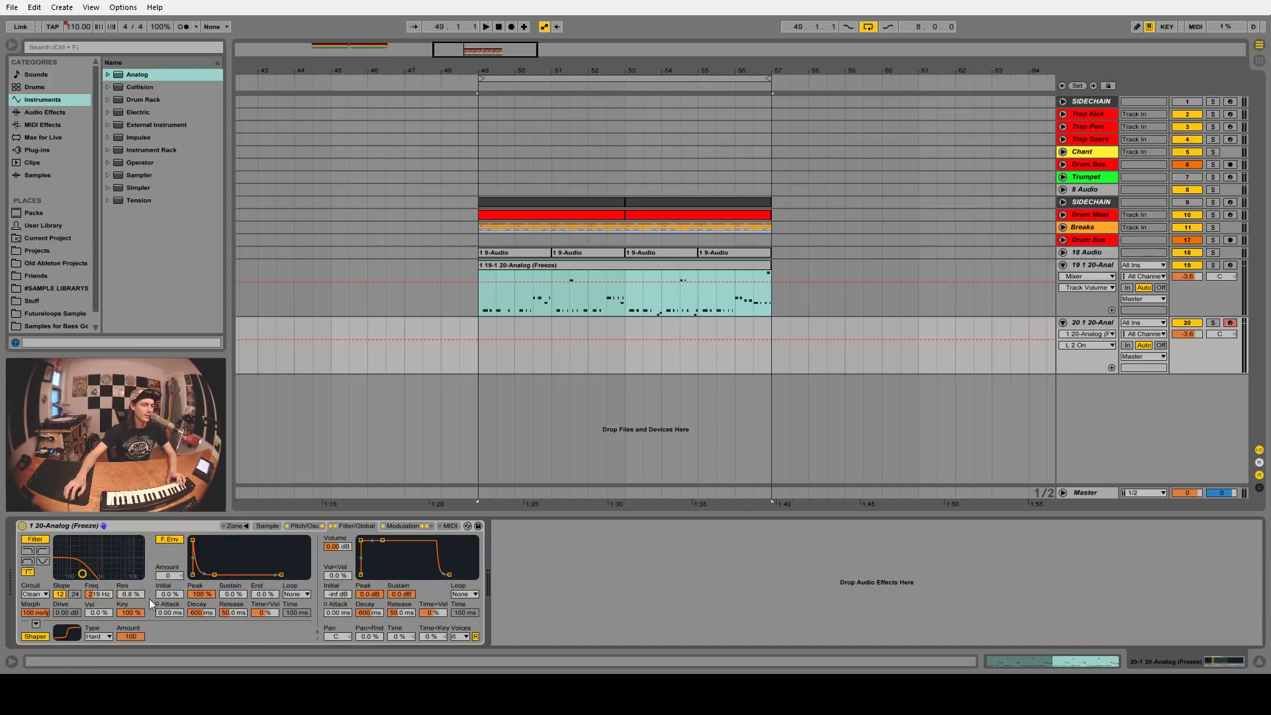
left_click_drag(44, 606, 43, 669)
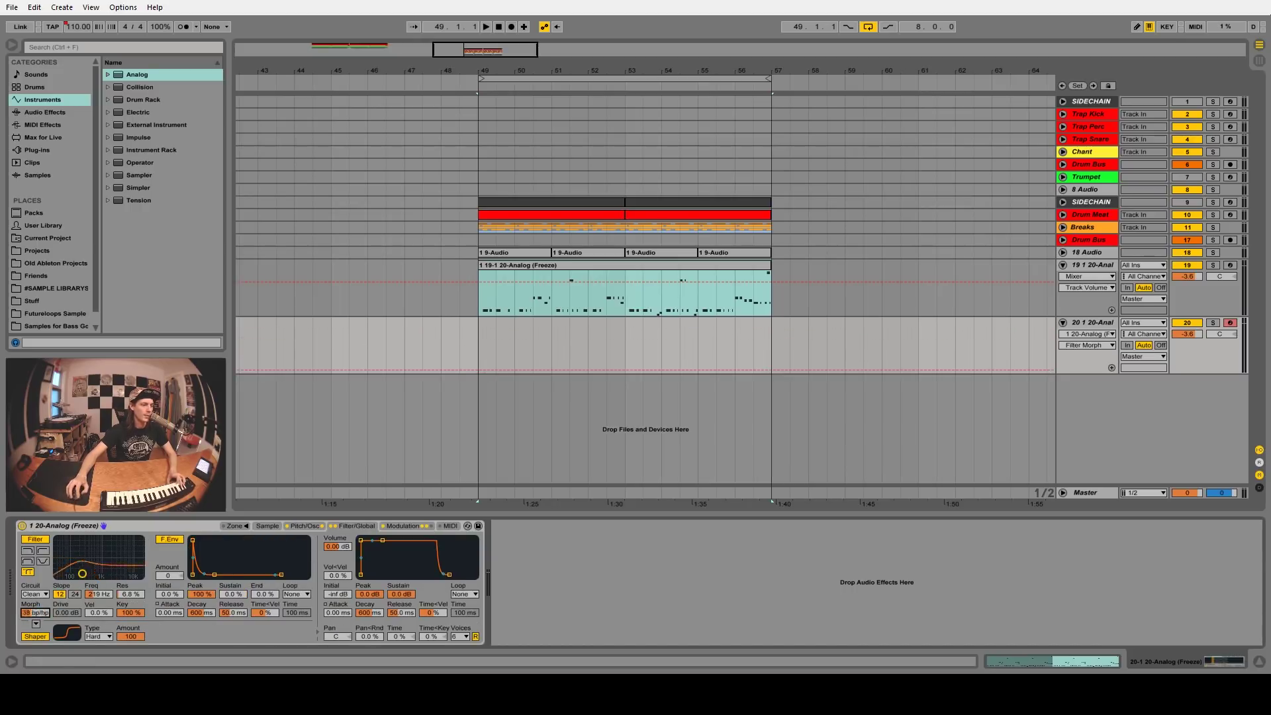
left_click_drag(35, 612, 35, 549)
Step: Slow LFO 2 to about 0.28 Hz and switch its stereo mode to Spin at about 2.3%
left_click(402, 526)
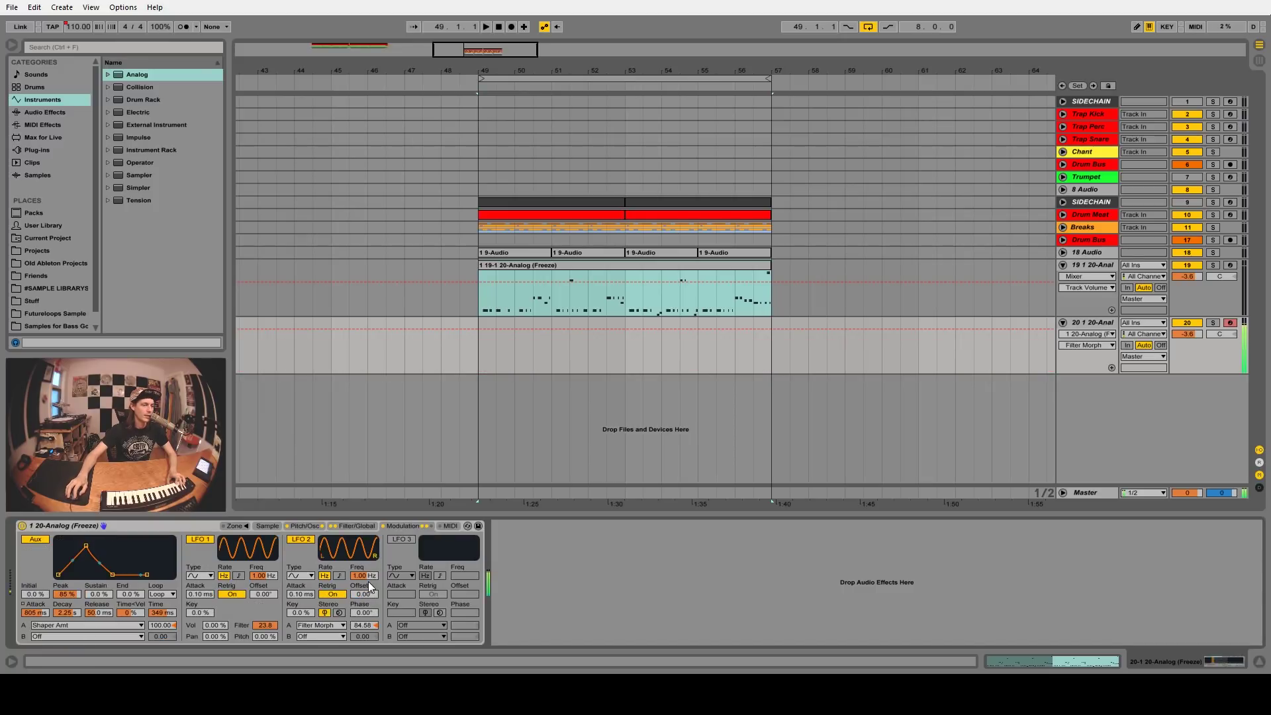
left_click_drag(369, 581, 369, 604)
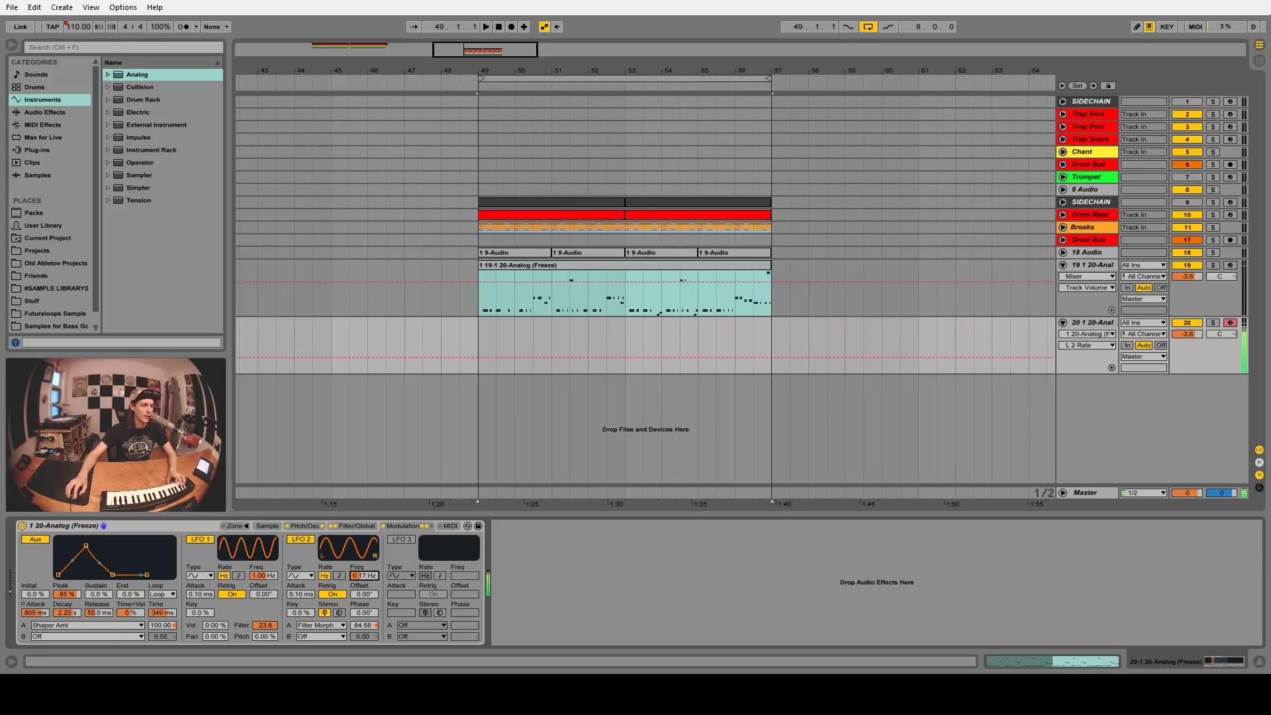
left_click(340, 613)
left_click_drag(364, 617, 364, 614)
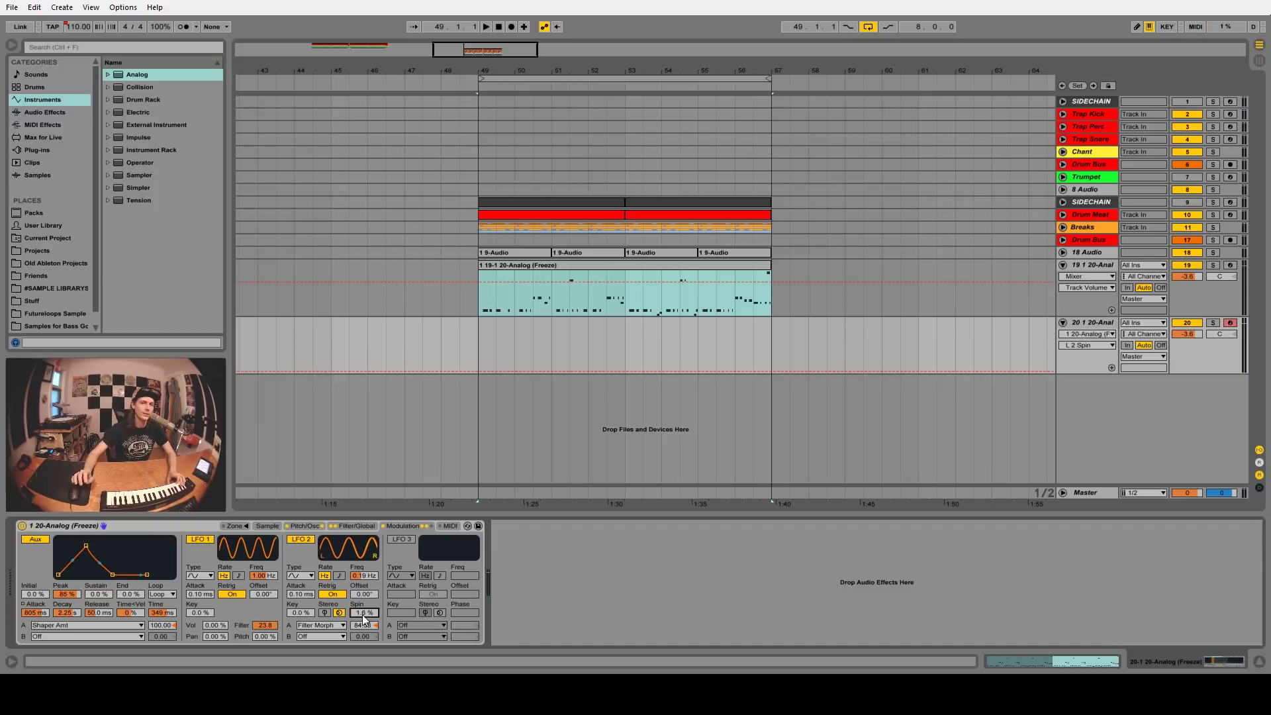
left_click_drag(364, 619, 365, 617)
left_click_drag(370, 579, 371, 577)
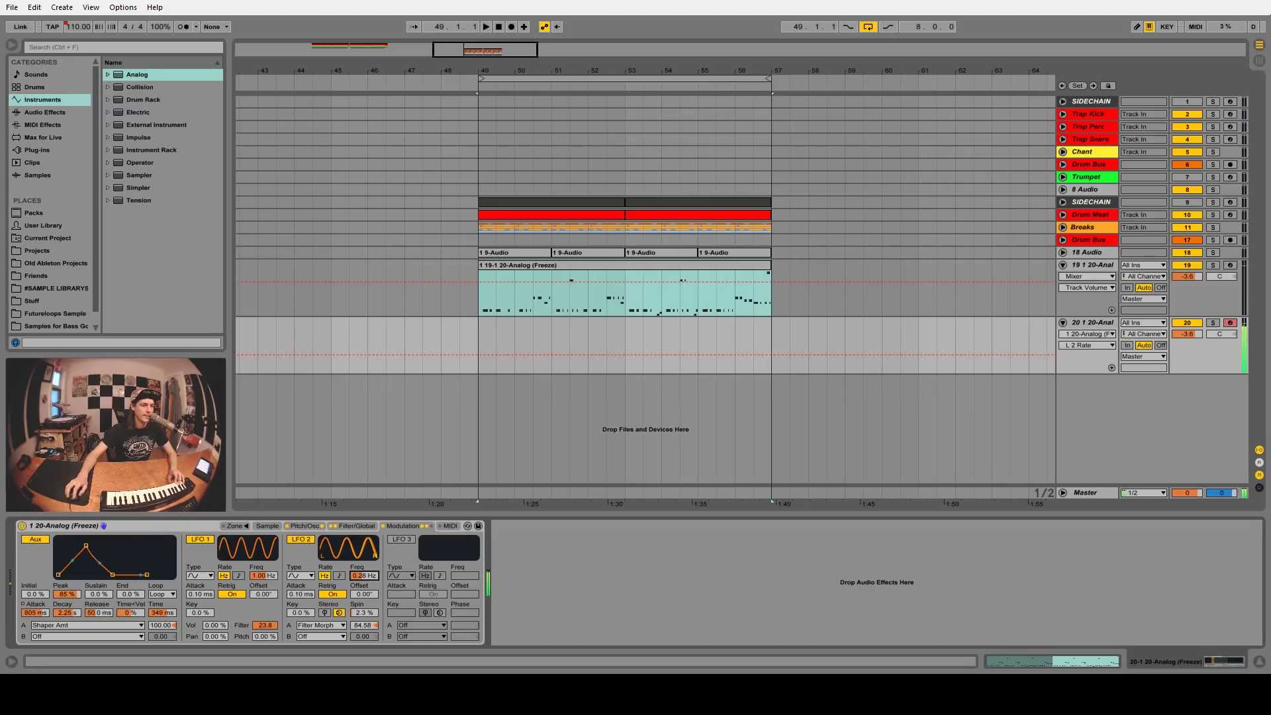
Step: Enable LFO 3, route its A destination to LFO 2 Rate with an amount of 100, and slow it to 0.08 Hz
left_click(402, 540)
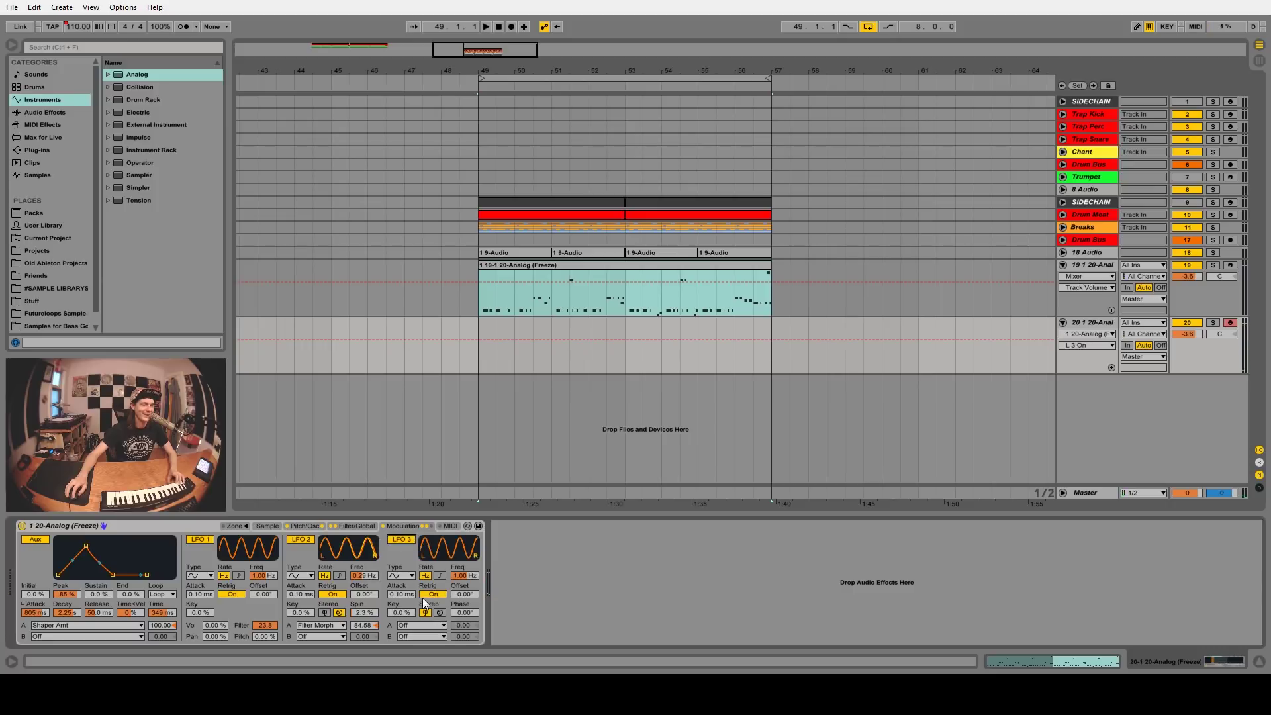
left_click(429, 626)
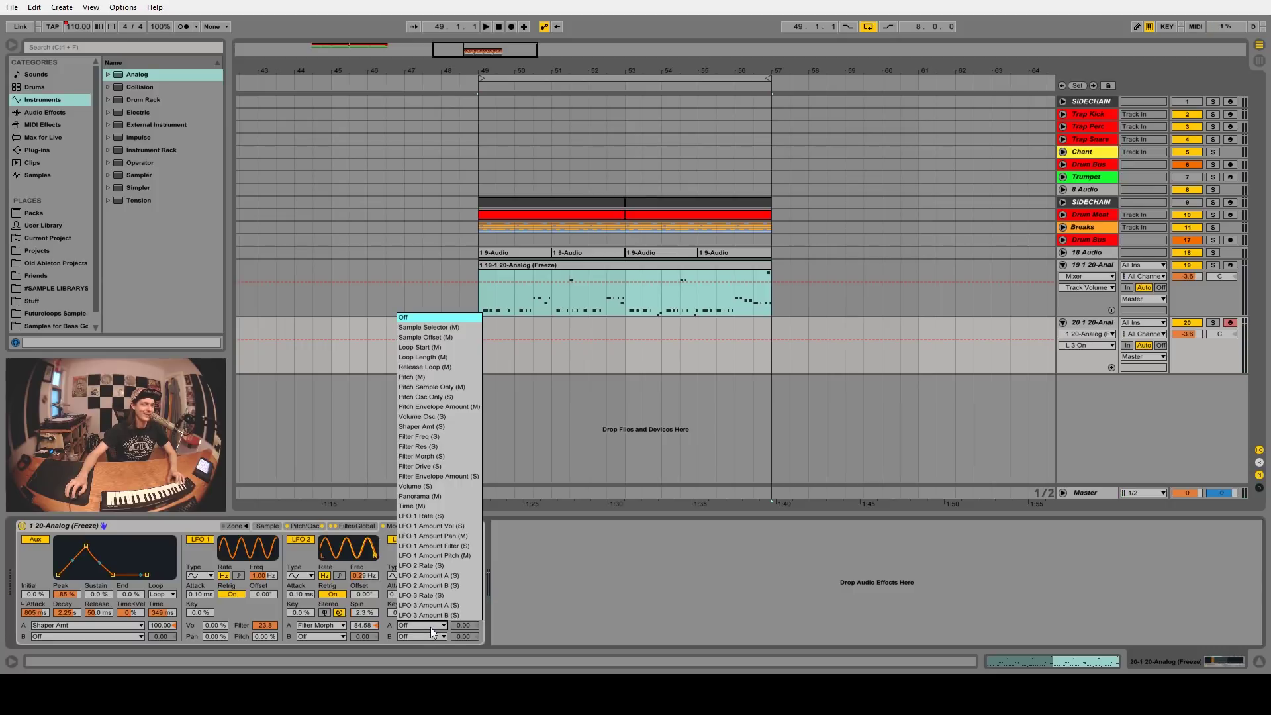
left_click(431, 629)
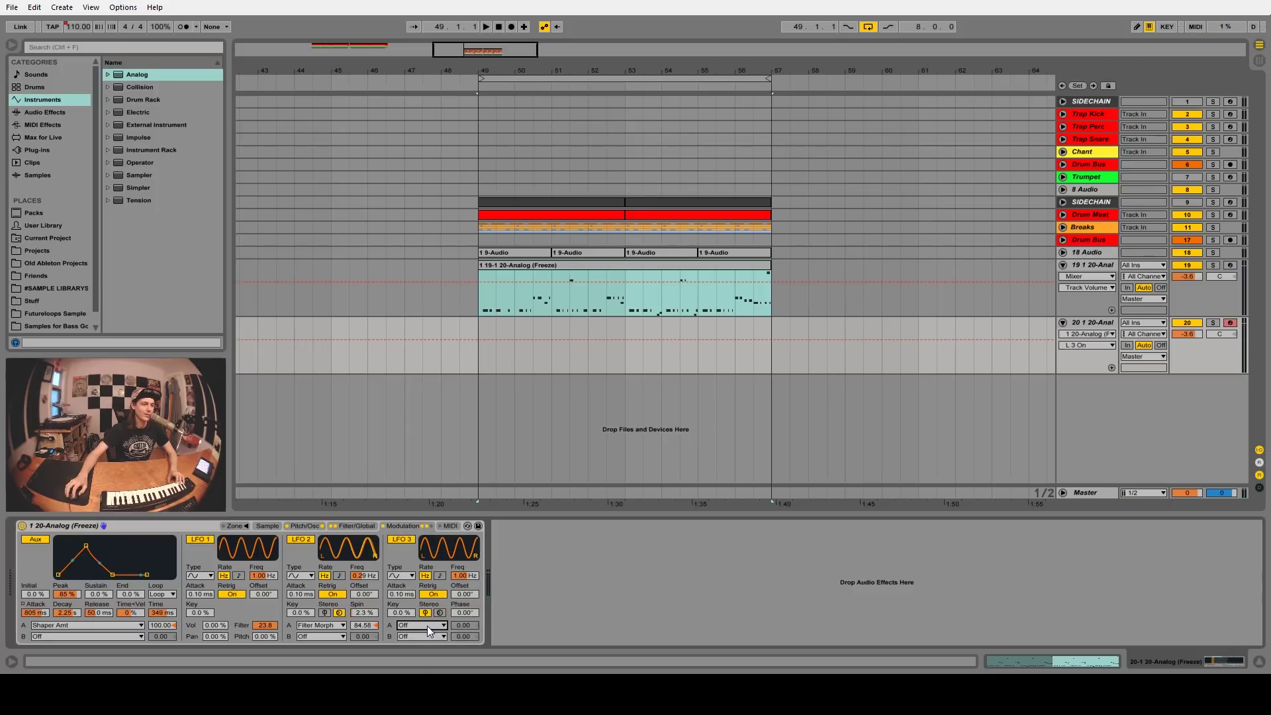
left_click(428, 626)
left_click(437, 571)
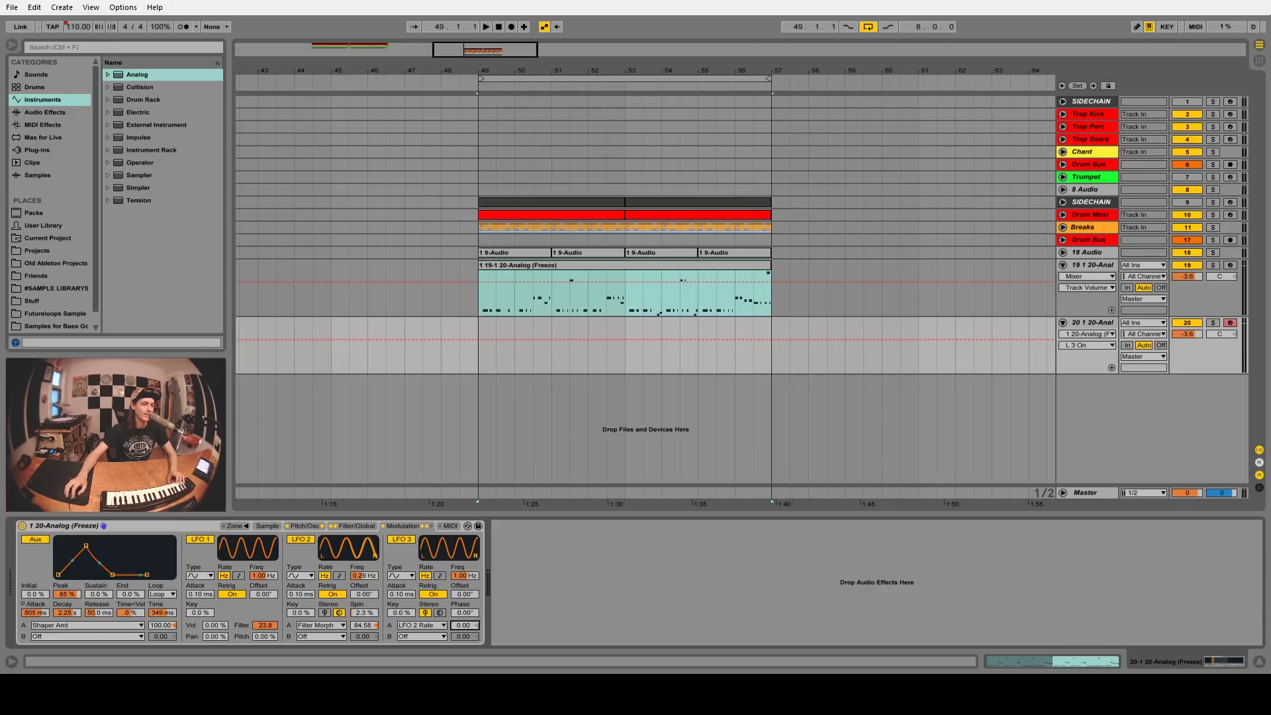
left_click_drag(463, 625, 466, 600)
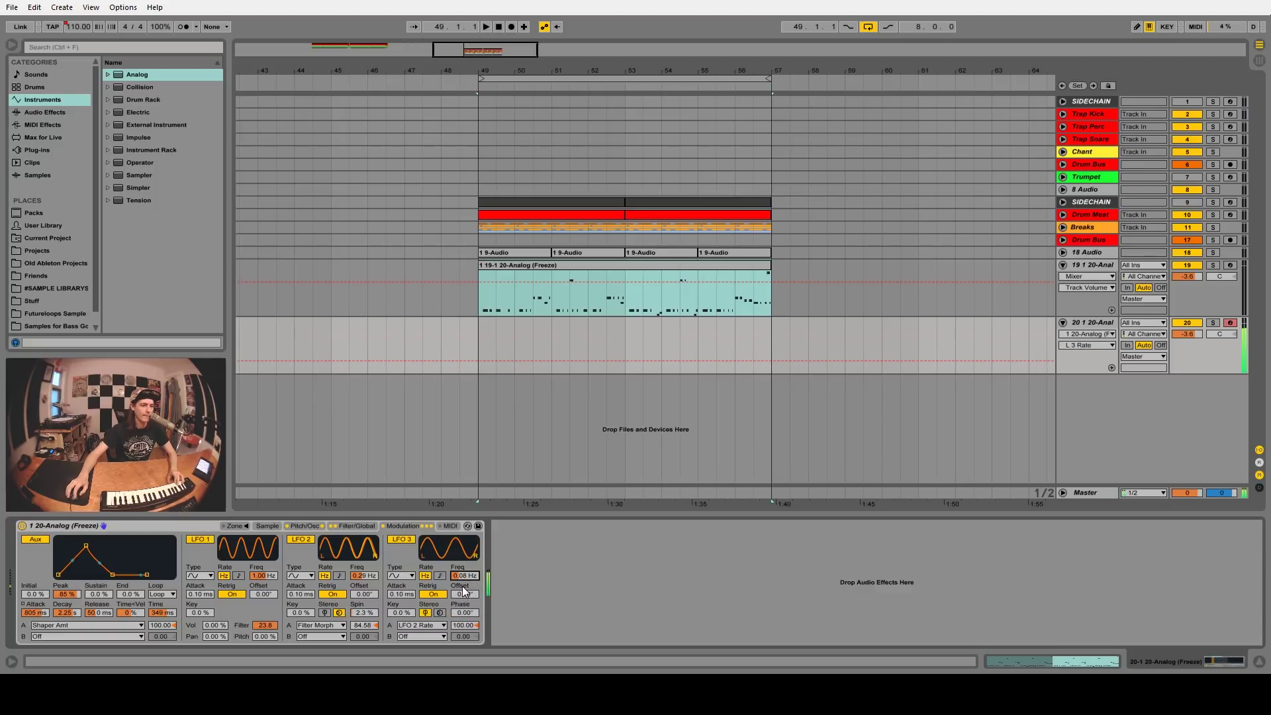
Step: Set the glide time to 470 ms in Glide mode and raise the Key amount of all three LFOs to 100%
left_click(304, 525)
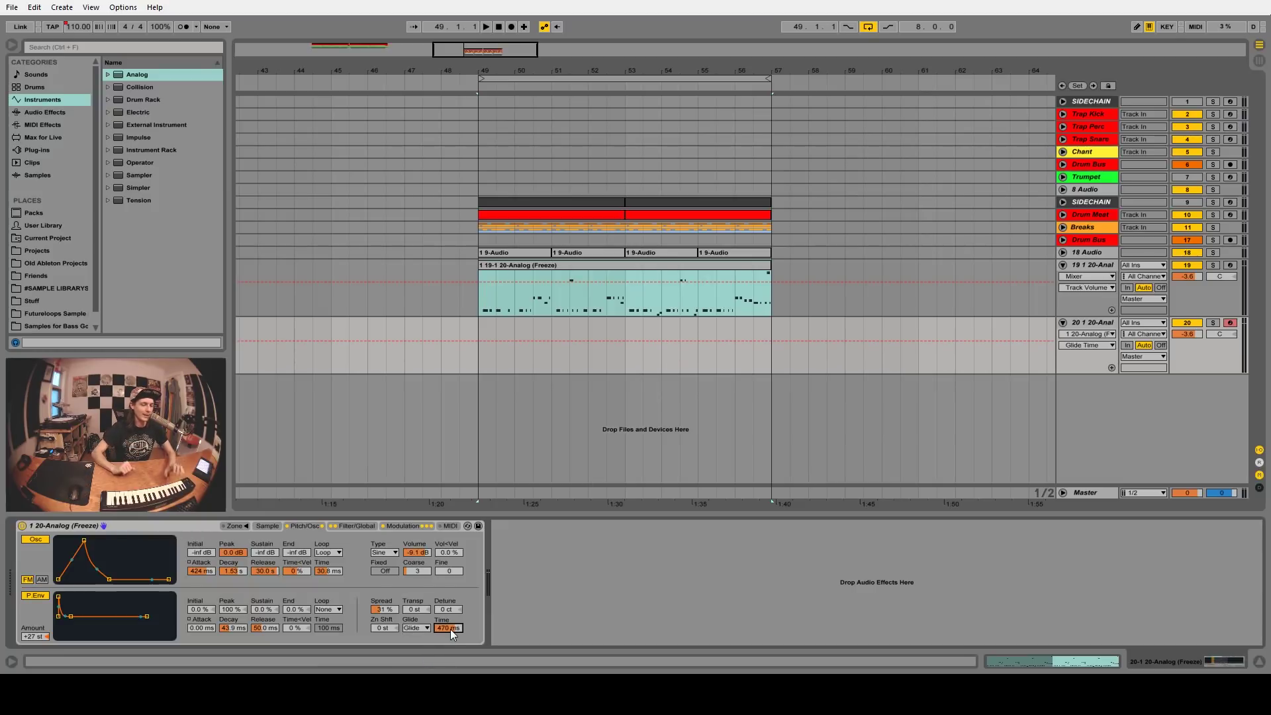
left_click(403, 525)
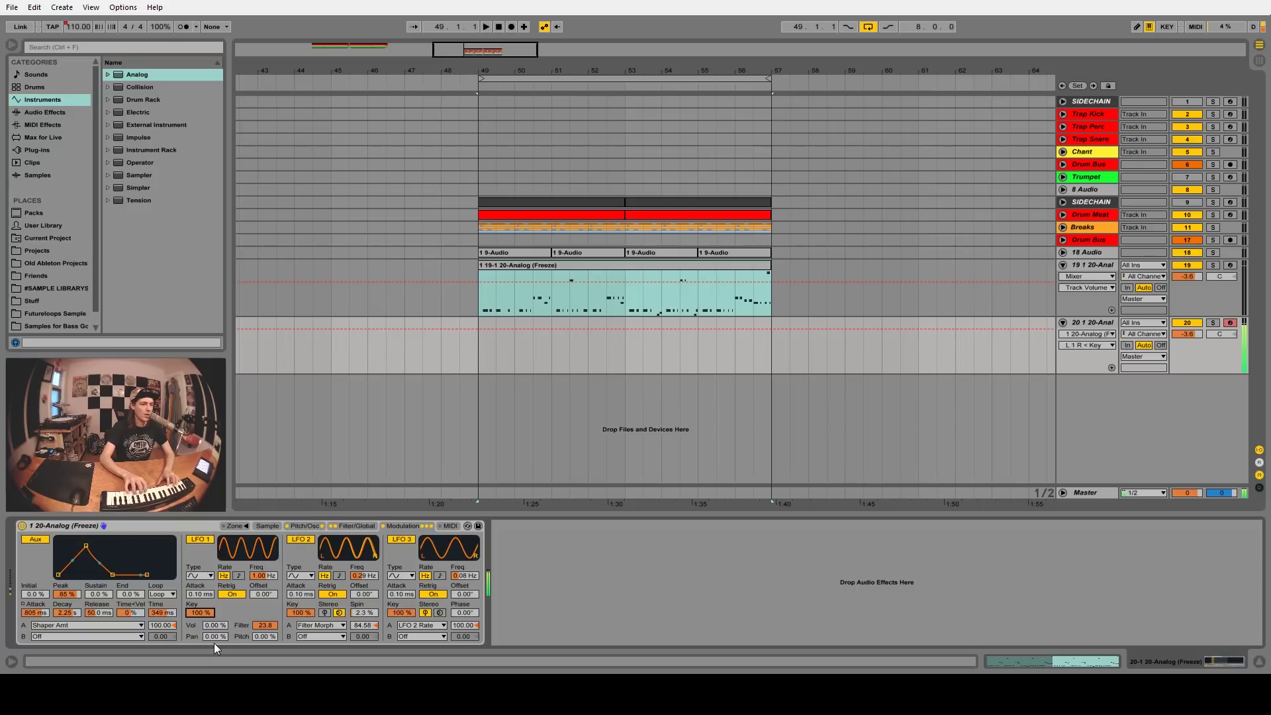
Step: Set the FM oscillator to Sine 4, coarse 2 and about -4.1 dB with a 1.93 s pitch envelope decay, and start recording
left_click(349, 525)
left_click(305, 526)
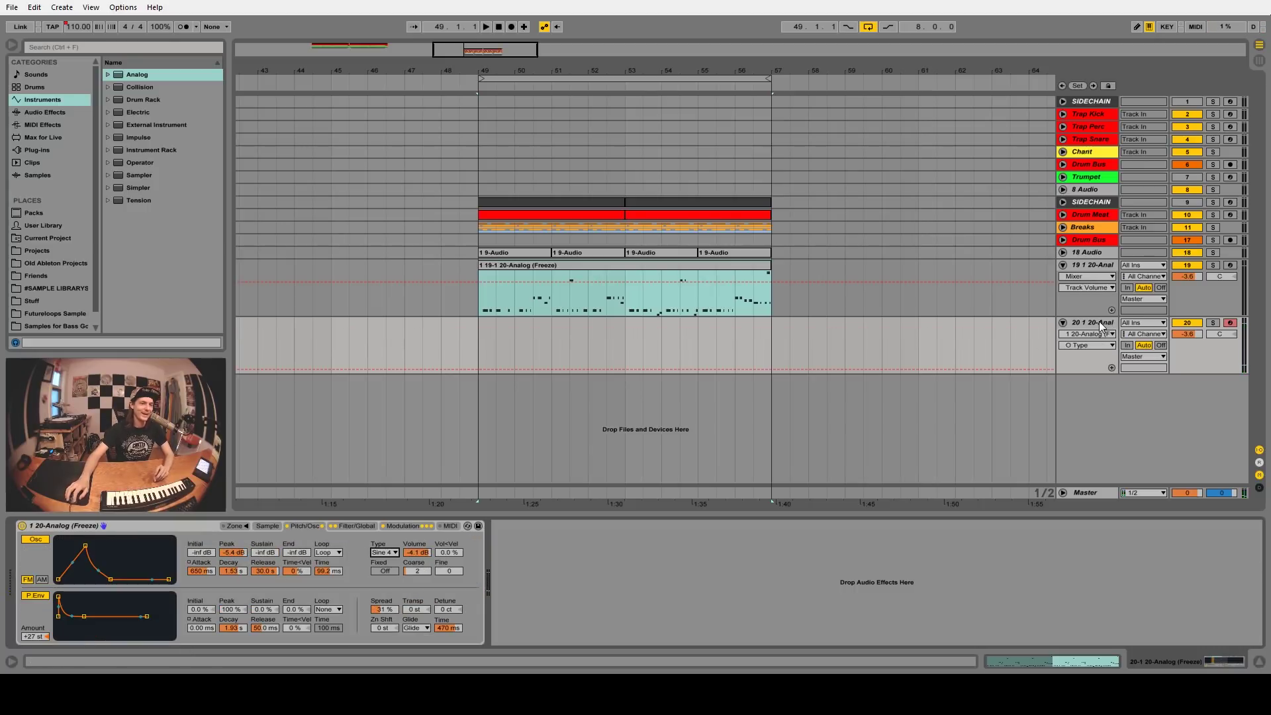
left_click(268, 525)
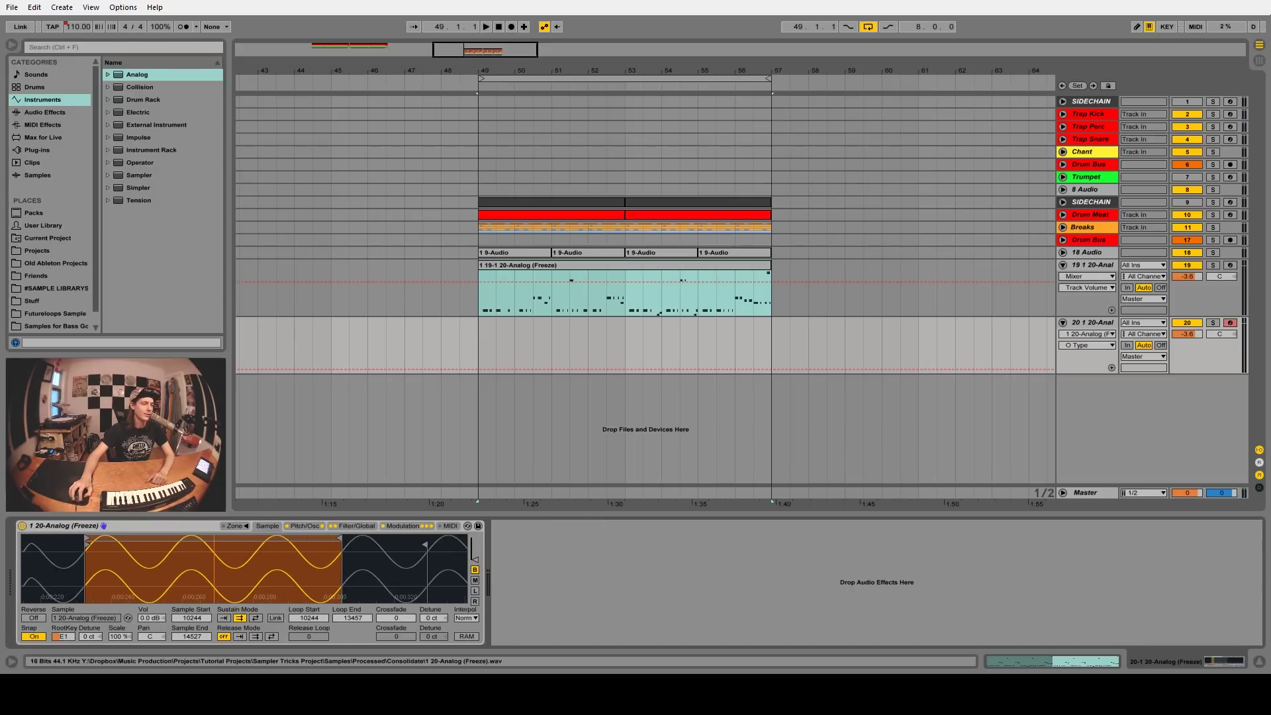
left_click(511, 26)
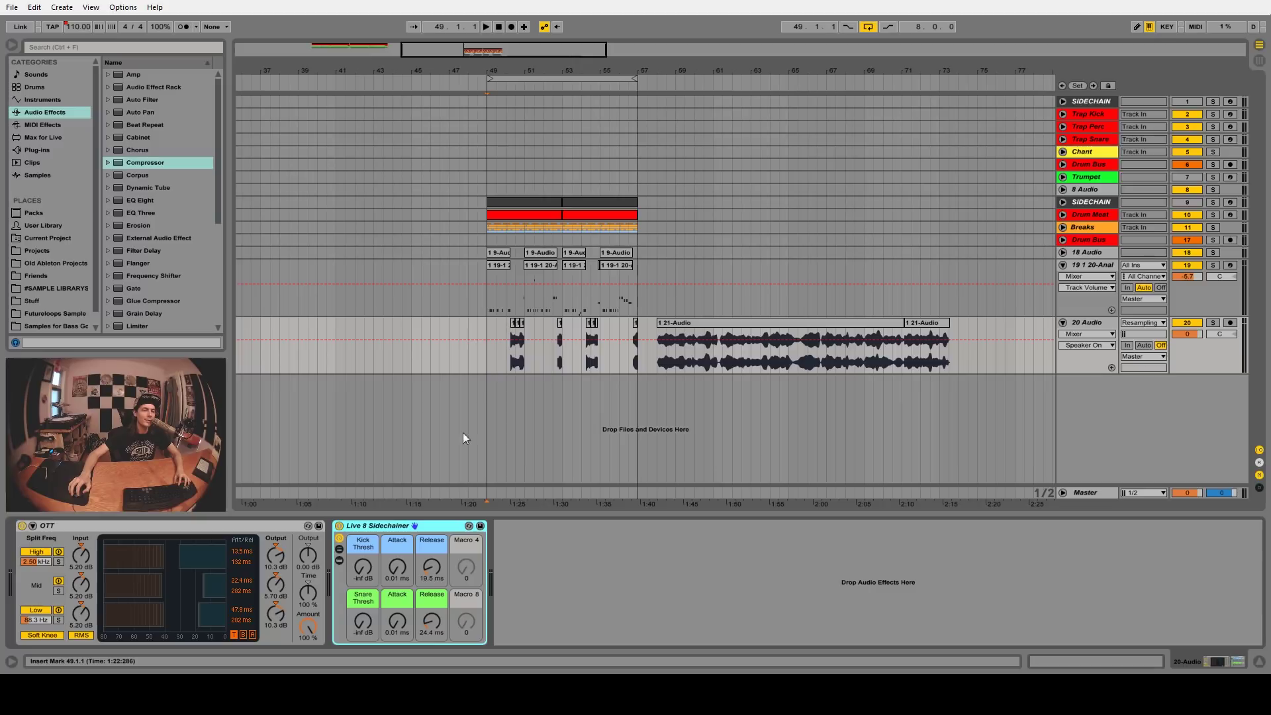
Step: Examine the OTT and Live 8 Sidechainer effects and the chopped resampled clips on track 20, and play the arrangement from 49.1.1
left_click(190, 531)
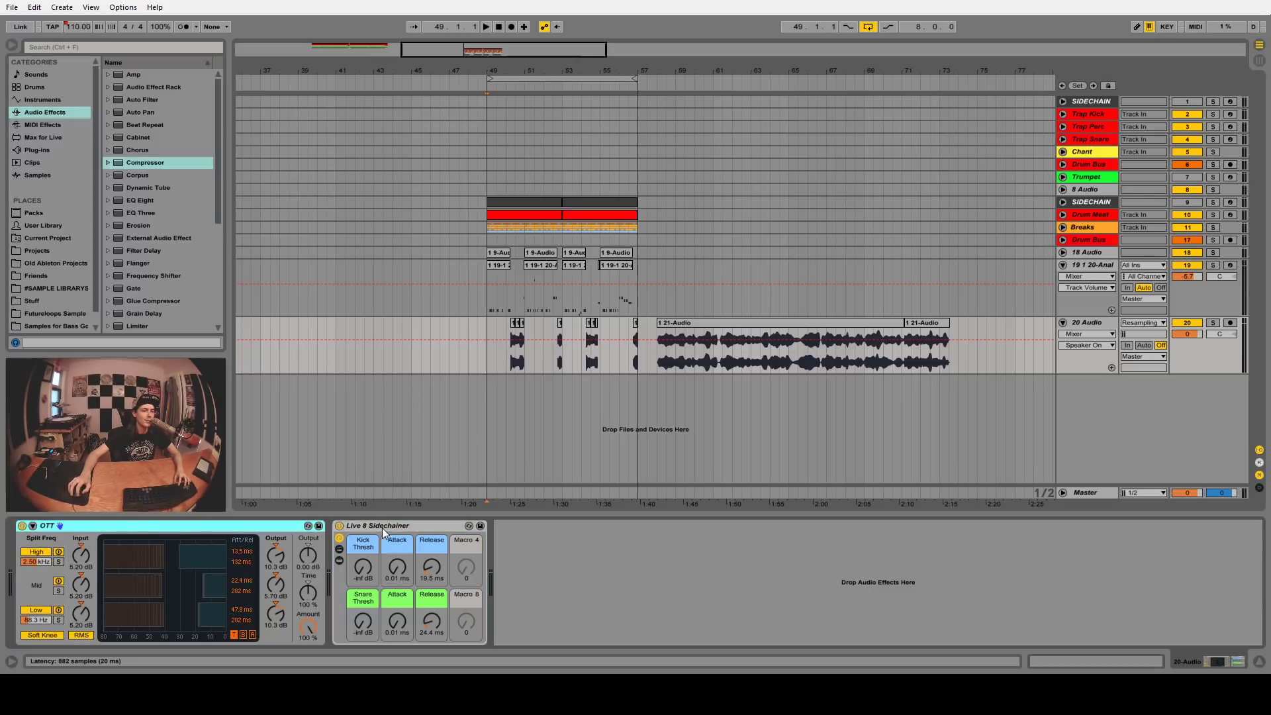
left_click_drag(532, 62, 495, 363)
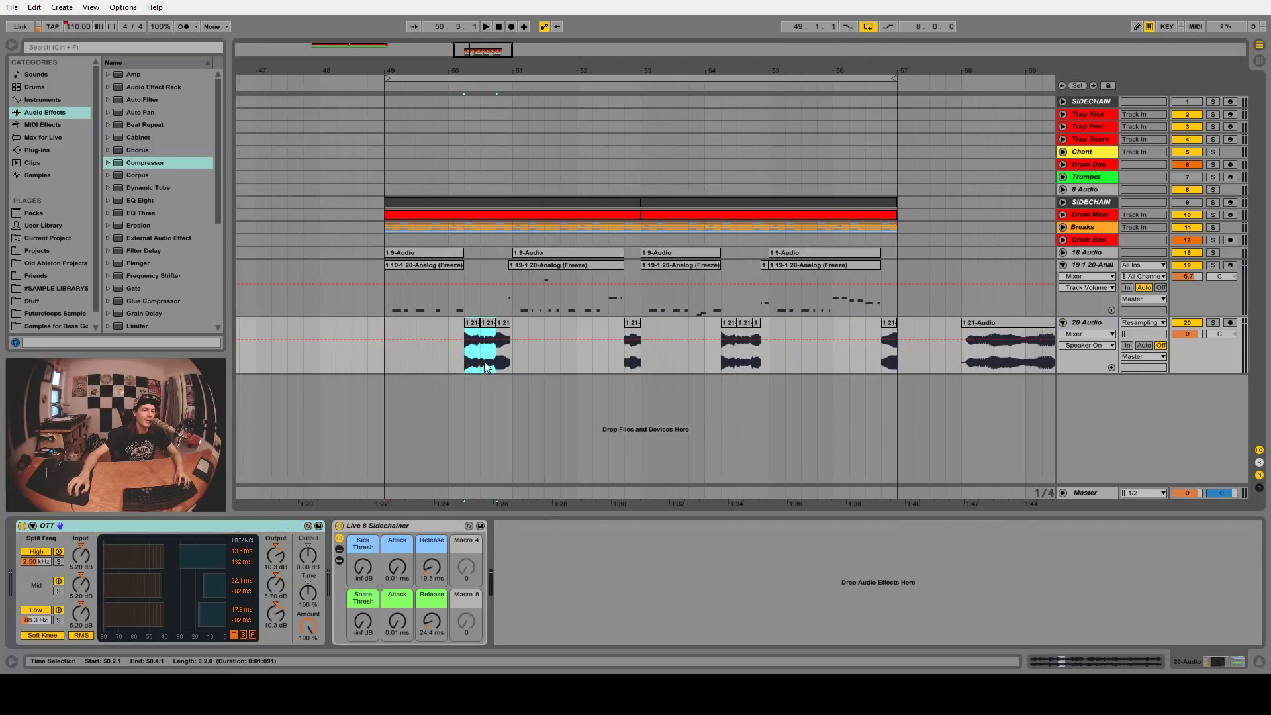
left_click(632, 325)
left_click(729, 323)
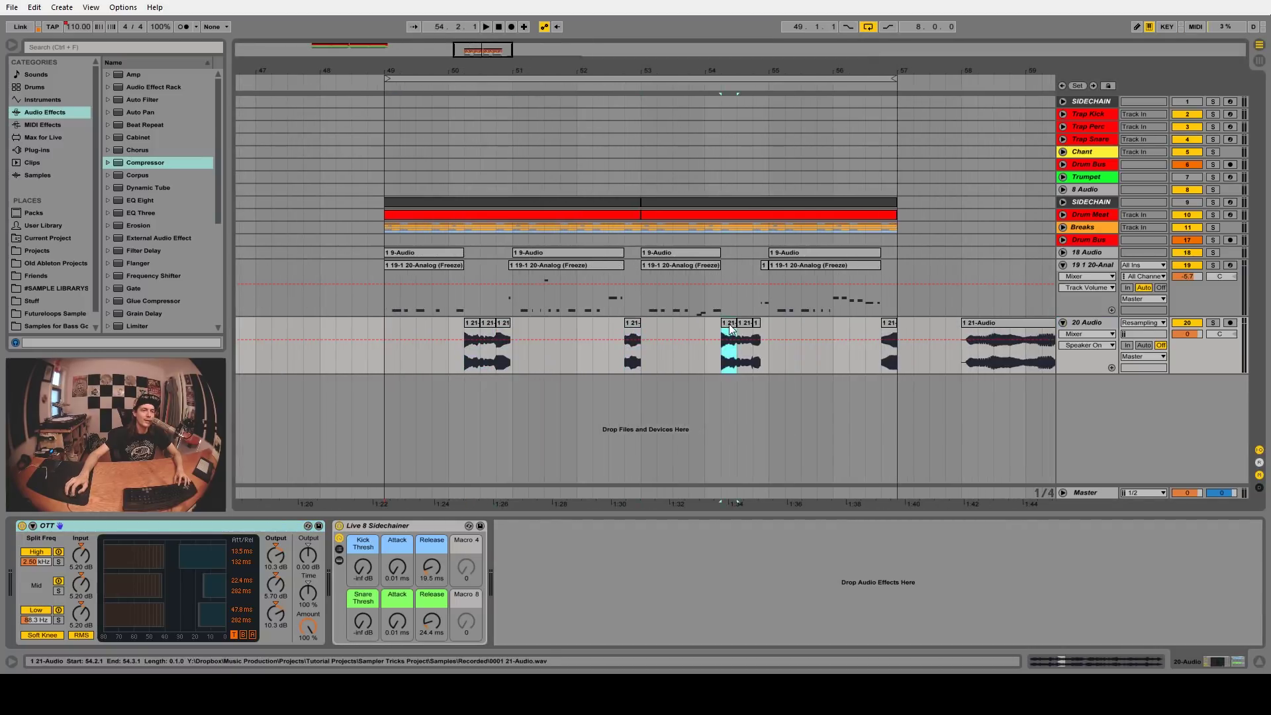
left_click(387, 363)
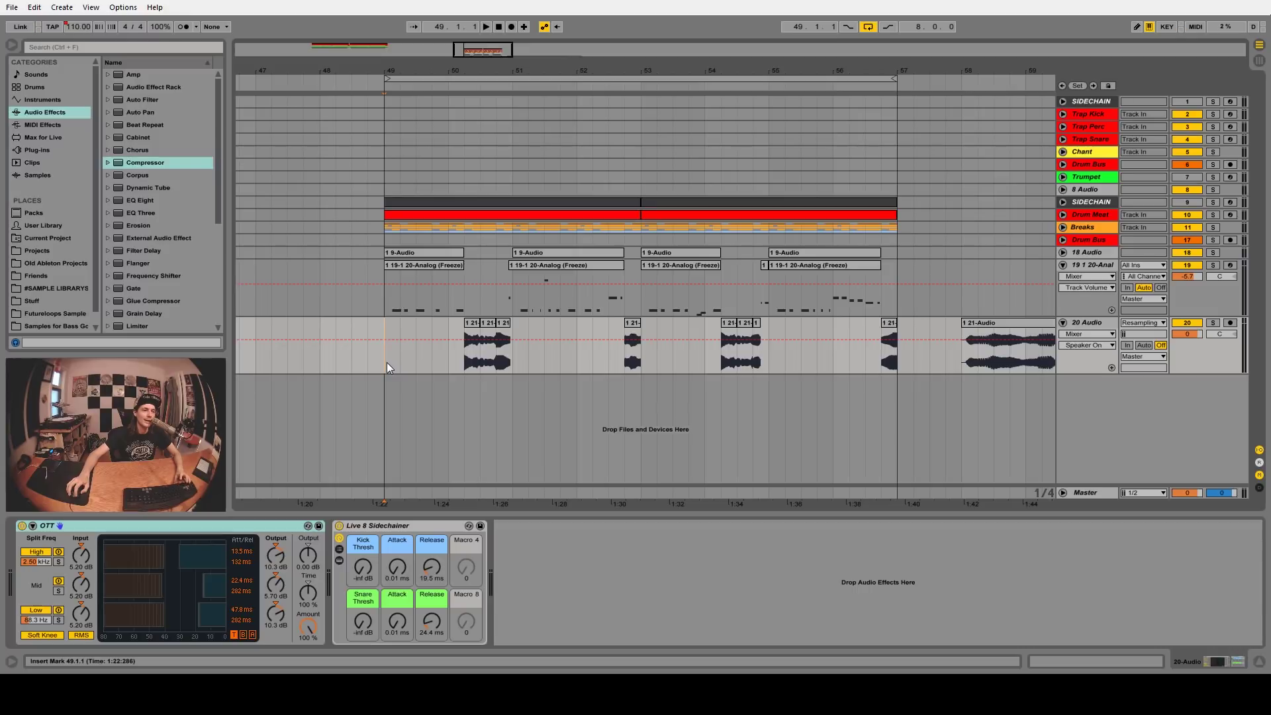
key("space")
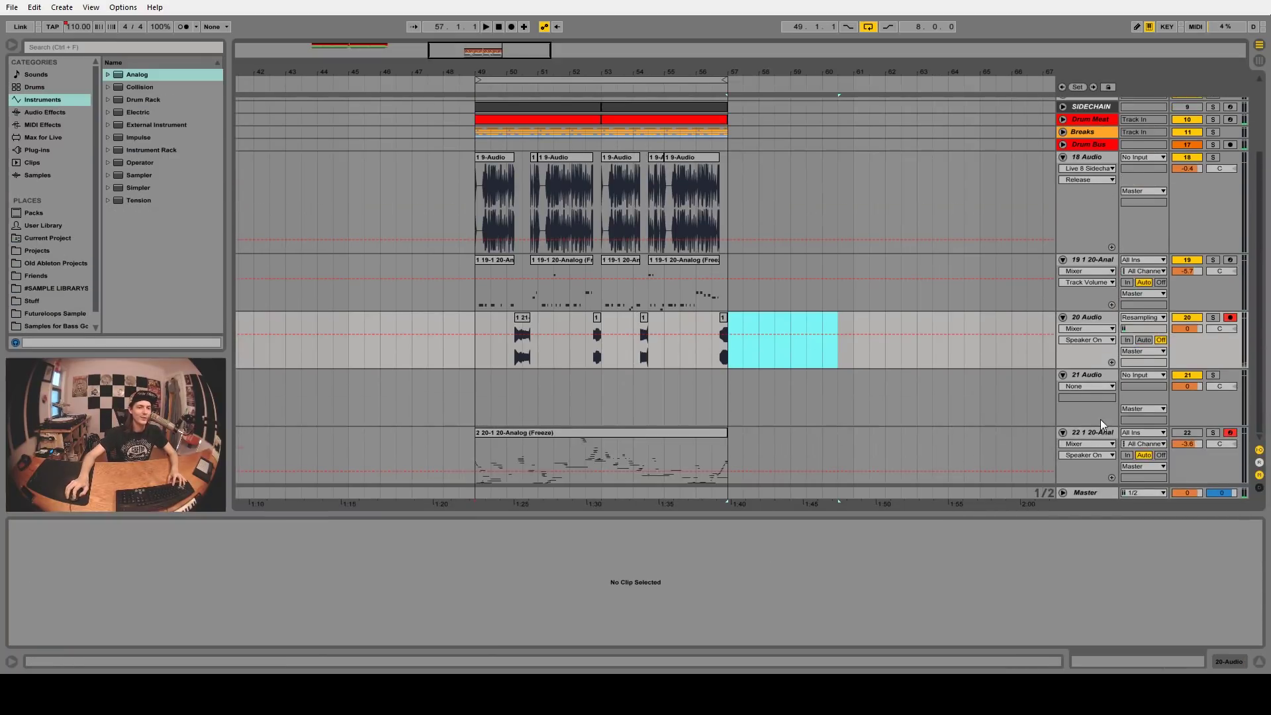
Step: Show the Sampler device of track 22
left_click(1083, 432)
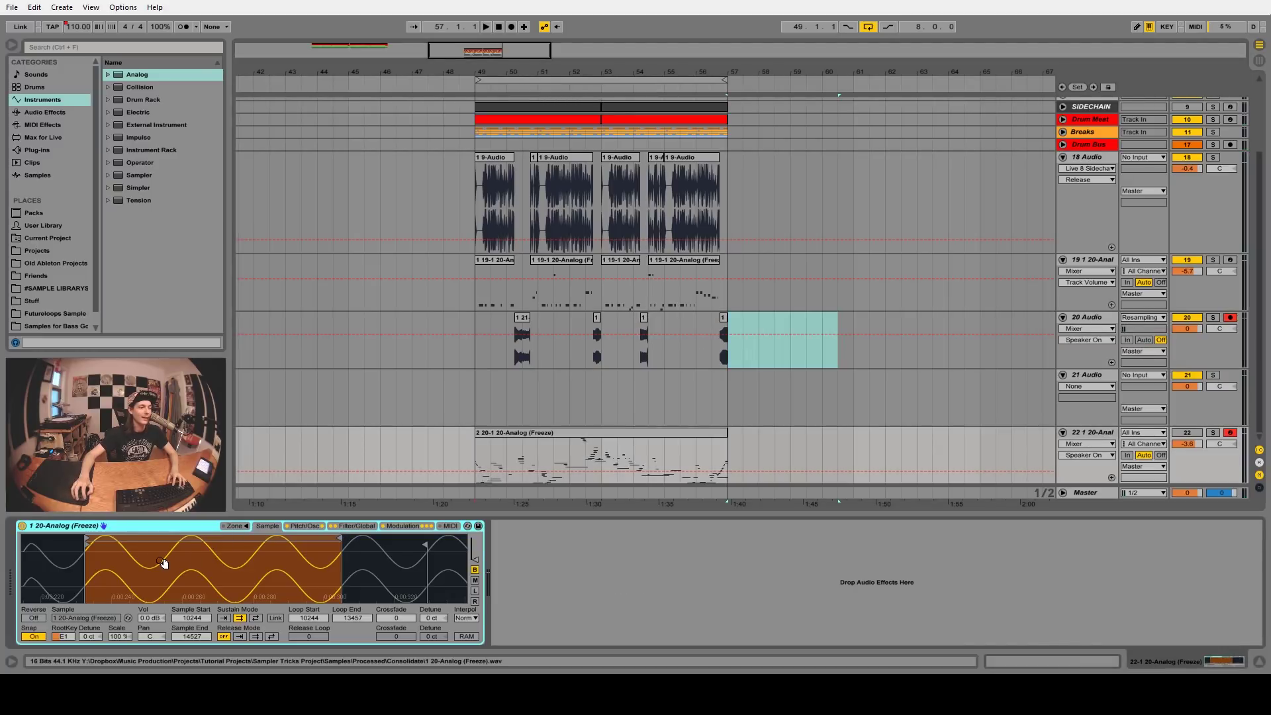